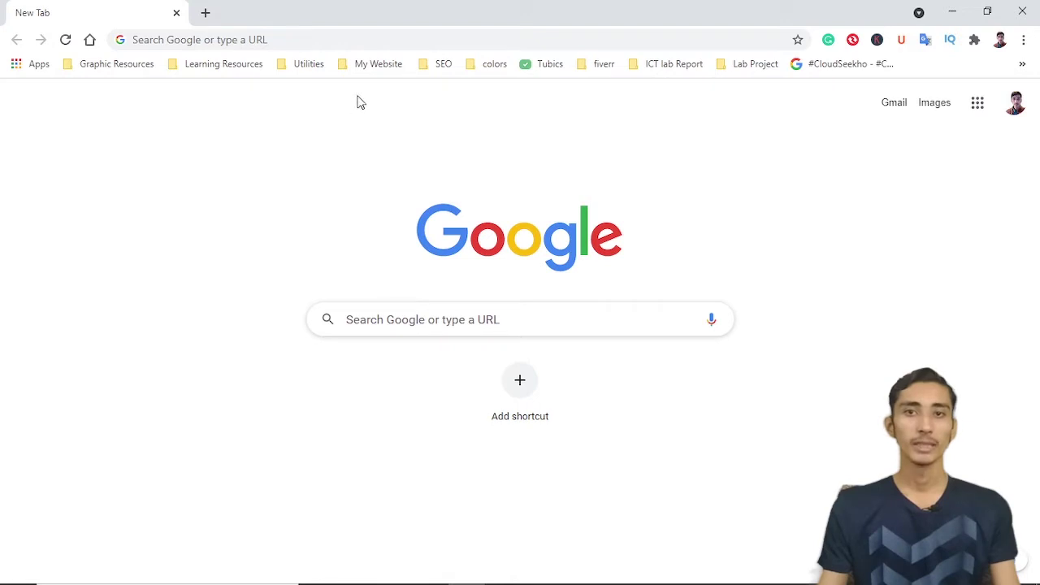
Open the WordPress admin dashboard at diveintoskills1234.000webhostapp.com/wp-admin
left_click(348, 40)
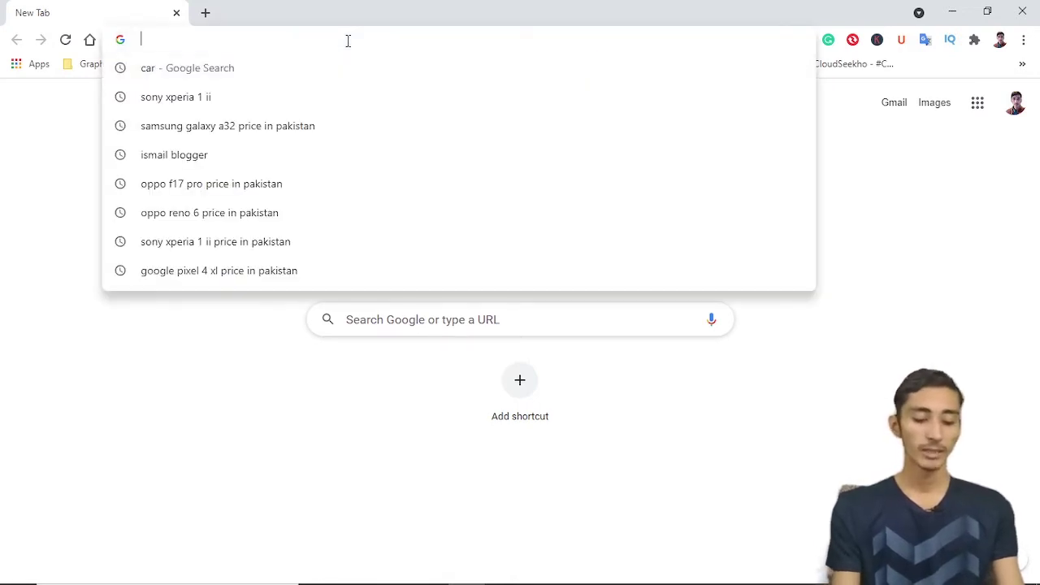
type("diveintoskills.m")
key("BackSpace")
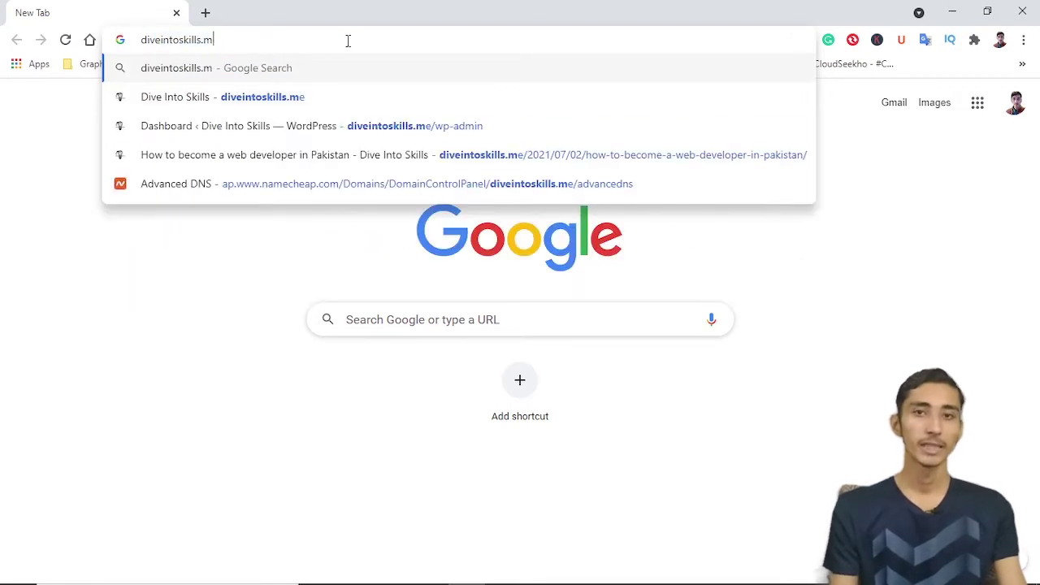
key("BackSpace")
key("BackSpace")
key("Down")
key("Down")
key("Down")
key("Down")
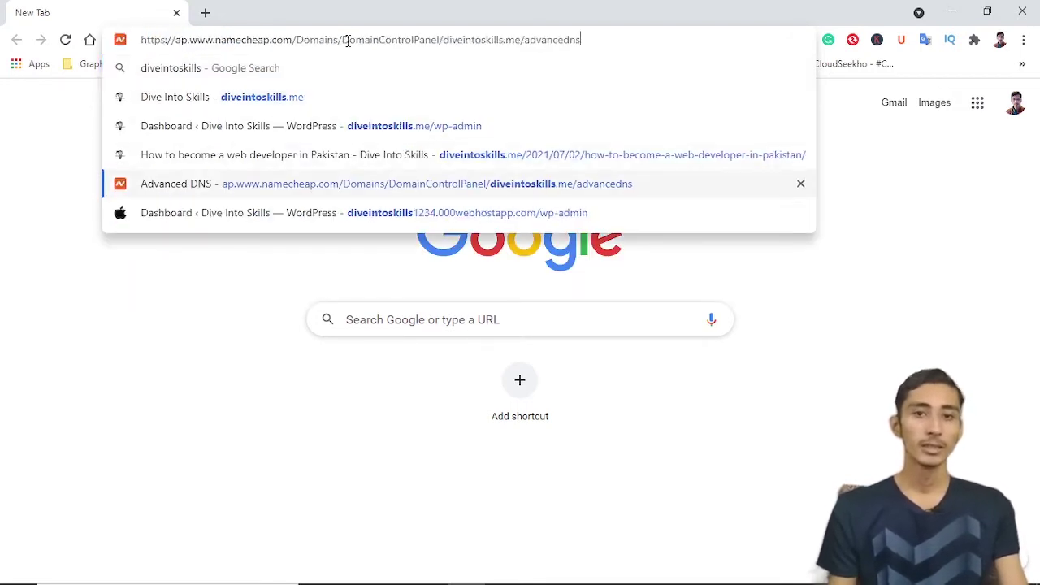
key("Down")
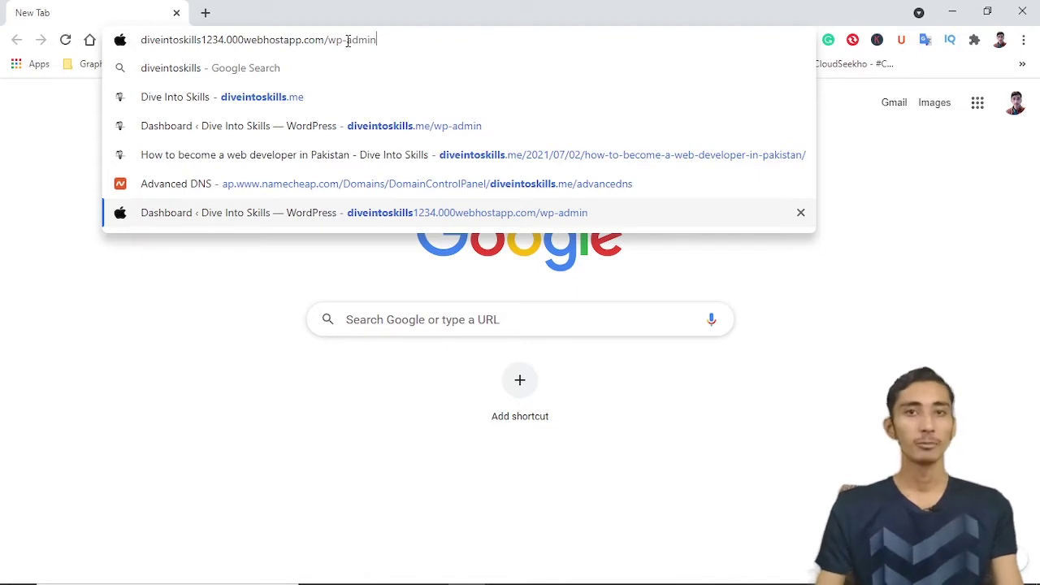
key("Return")
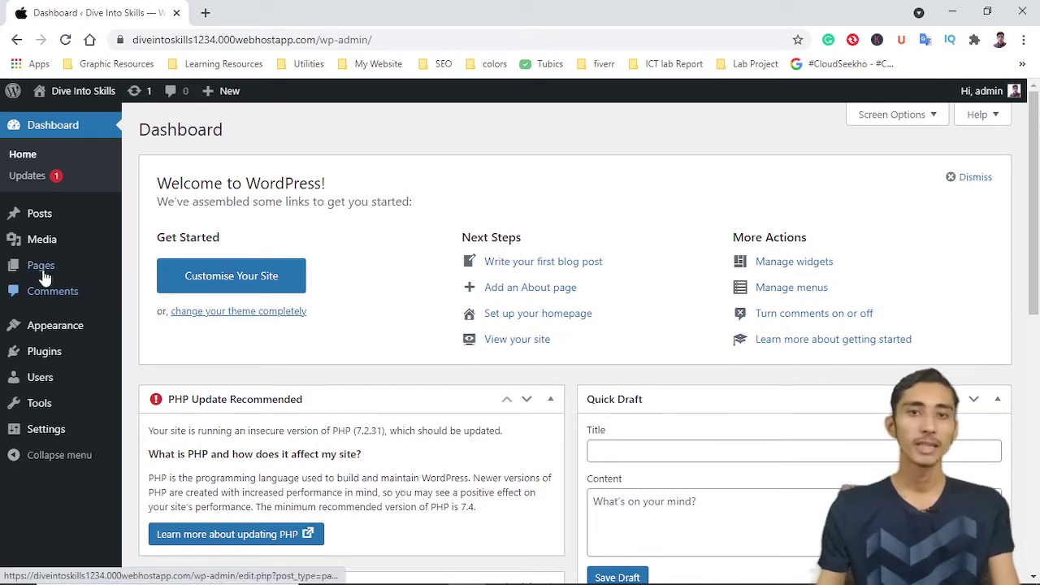
Update the Newsup theme from the WordPress updates page and follow the update log through to its end
left_click(73, 177)
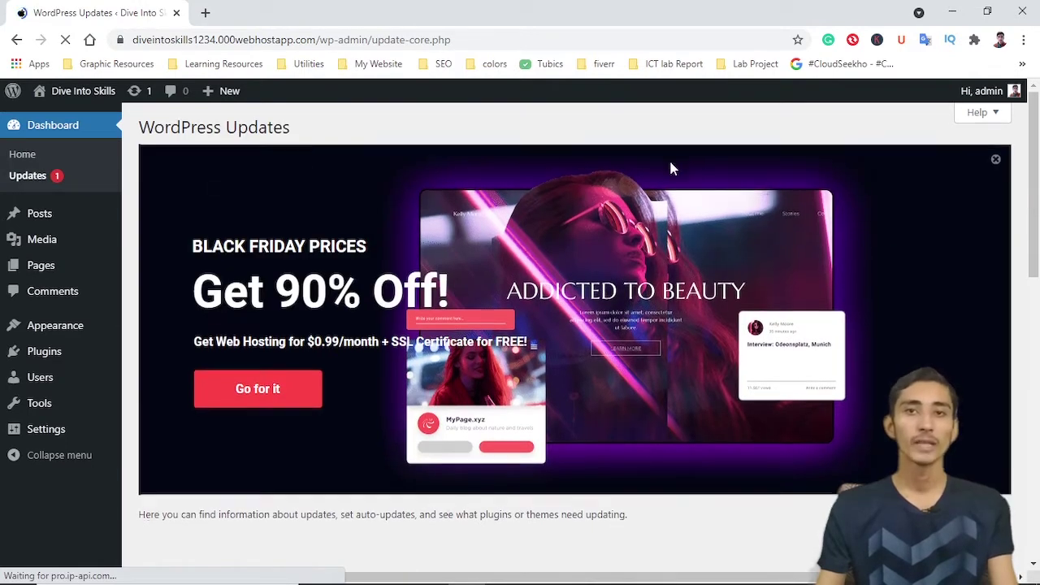
scroll(707, 130, "down", 1)
scroll(706, 130, "down", 2)
scroll(691, 142, "up", 3)
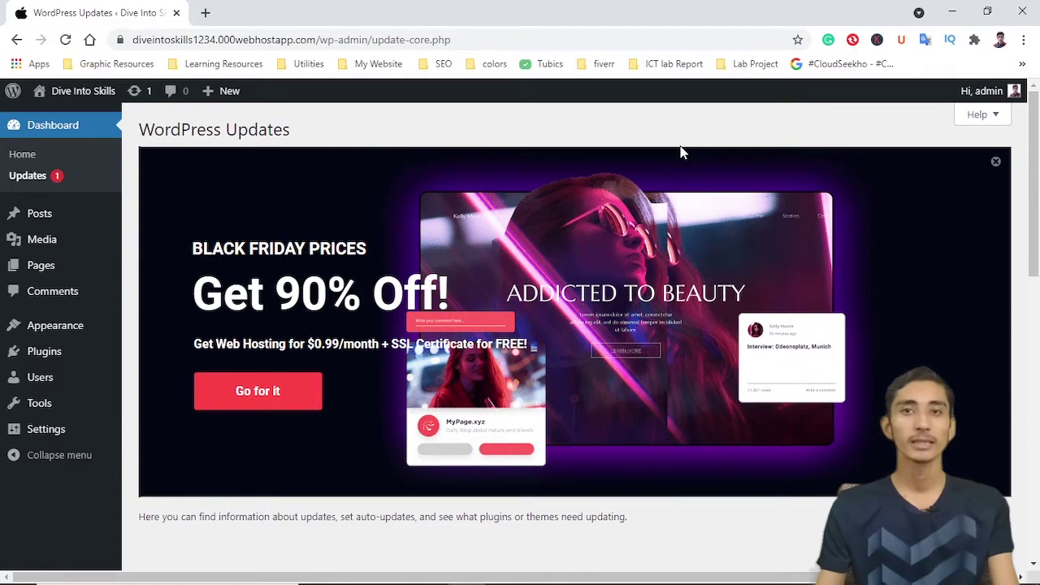
scroll(681, 152, "down", 3)
scroll(681, 152, "down", 3)
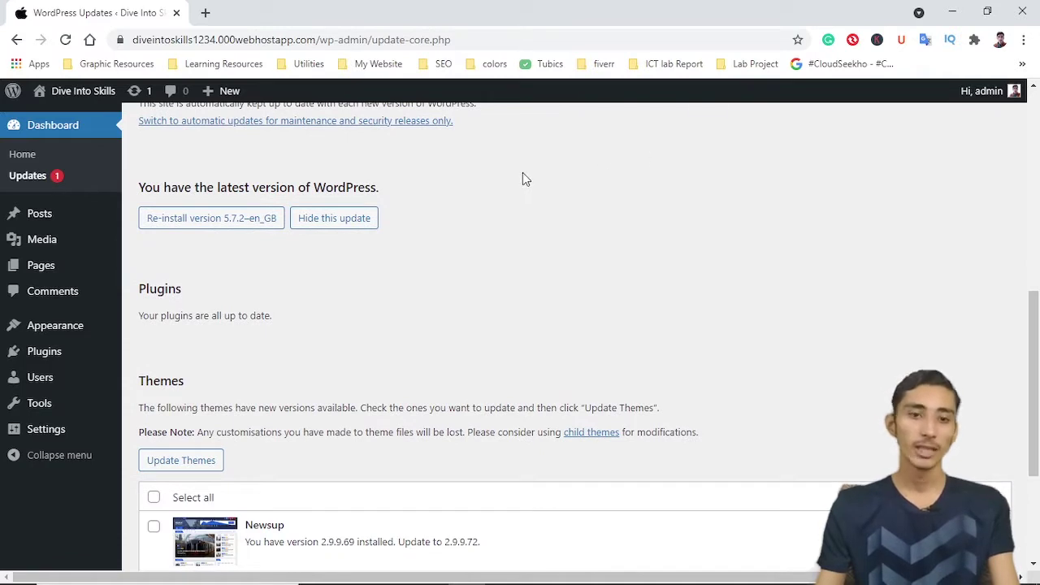
scroll(512, 181, "down", 1)
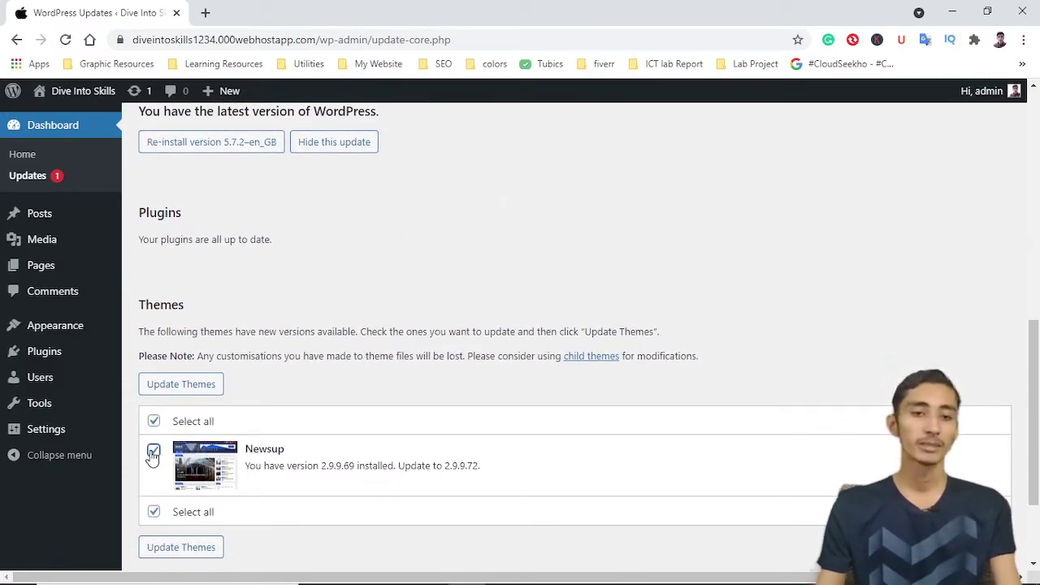
left_click(173, 394)
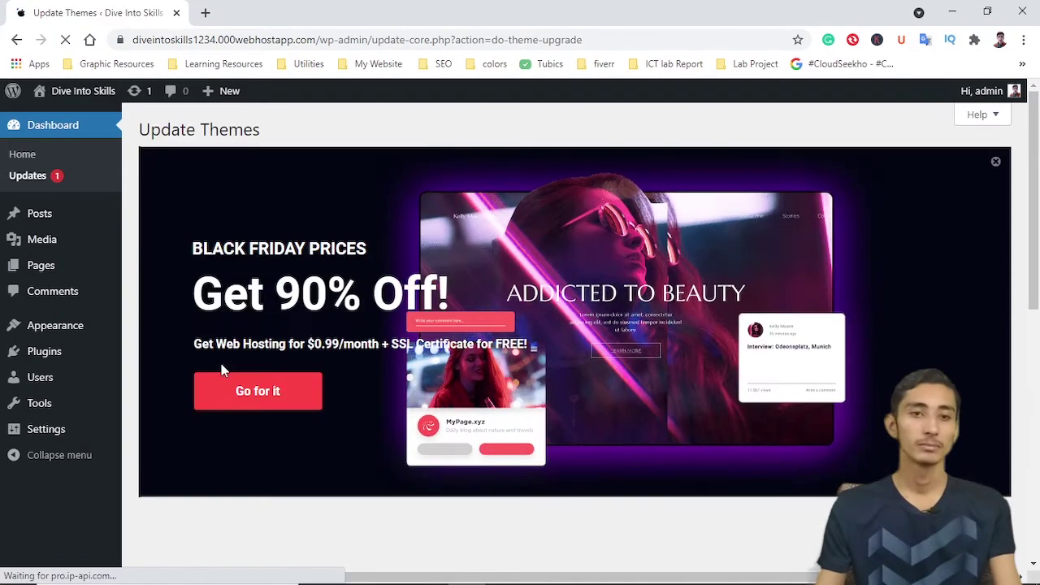
scroll(221, 364, "down", 3)
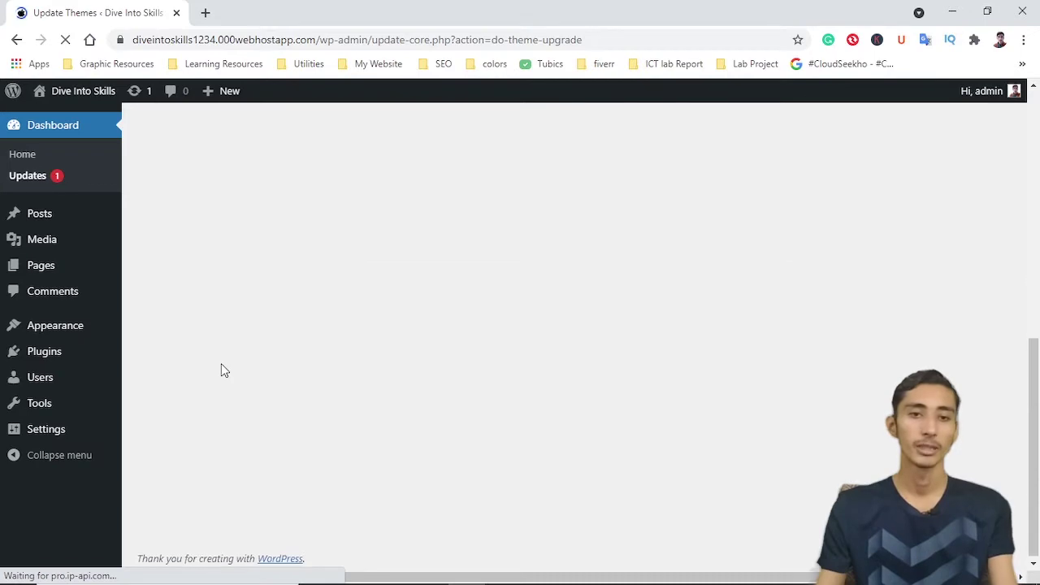
scroll(221, 364, "down", 3)
scroll(222, 363, "down", 1)
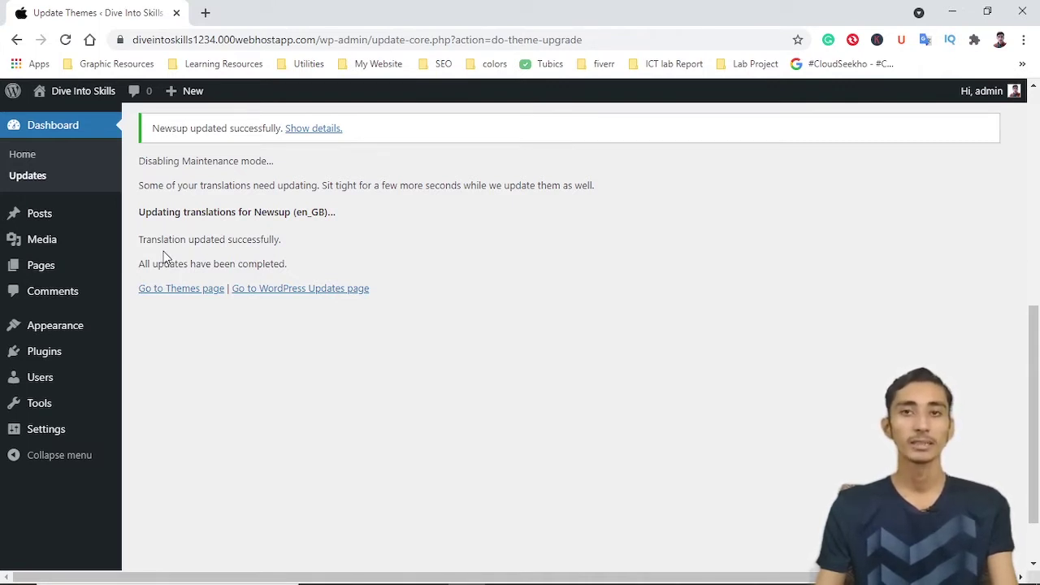
scroll(162, 258, "up", 1)
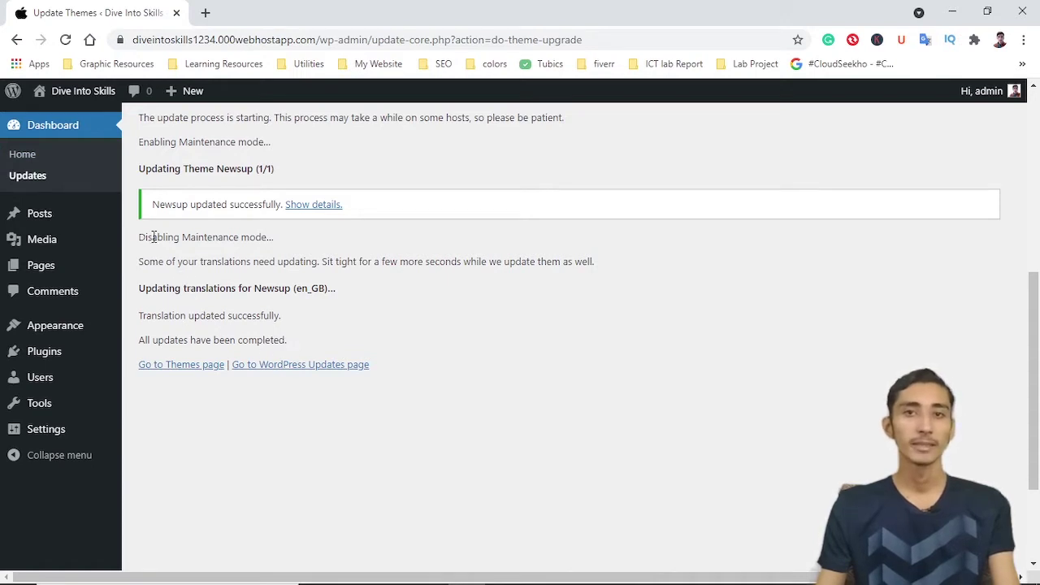
Go back to the dashboard, open the list of posts and start a new post
left_click(53, 124)
mouse_move(51, 114)
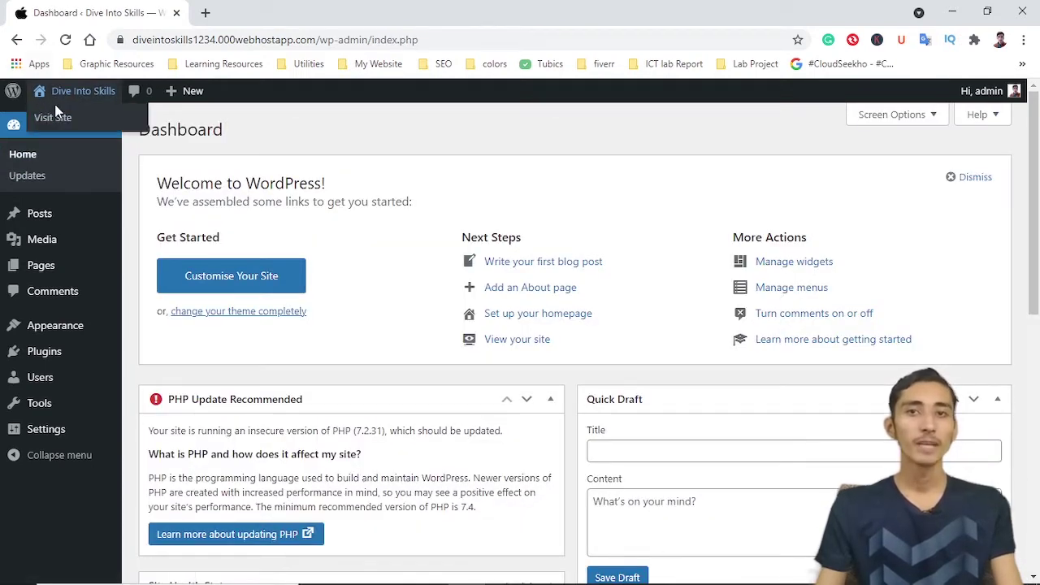
mouse_move(12, 108)
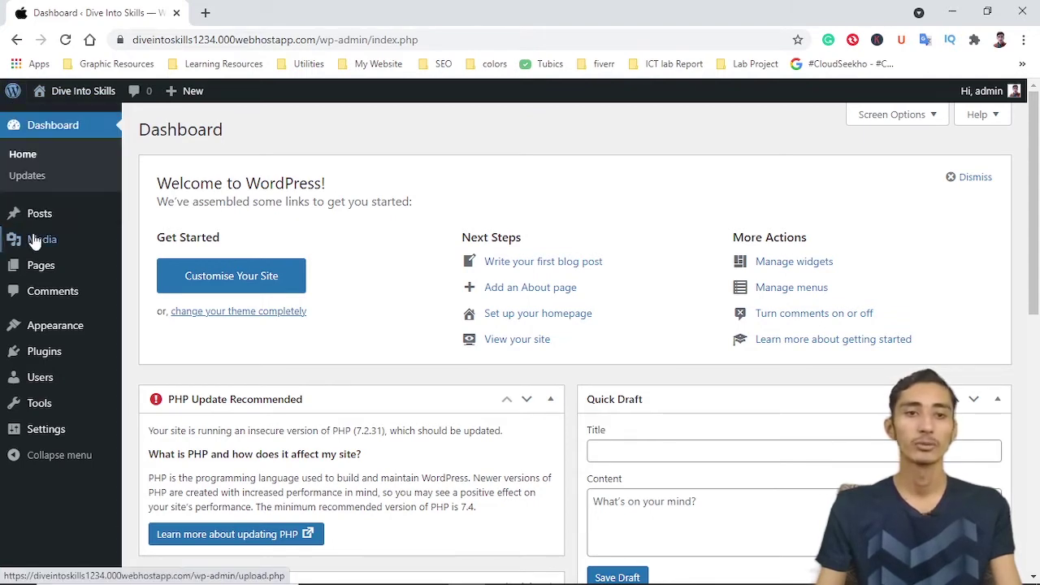
mouse_move(41, 222)
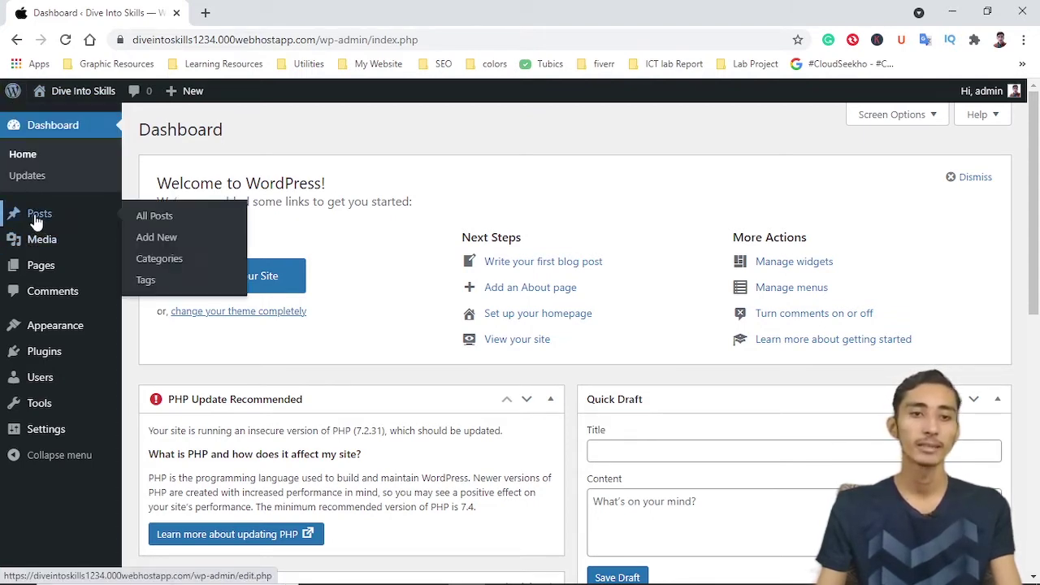
left_click(36, 221)
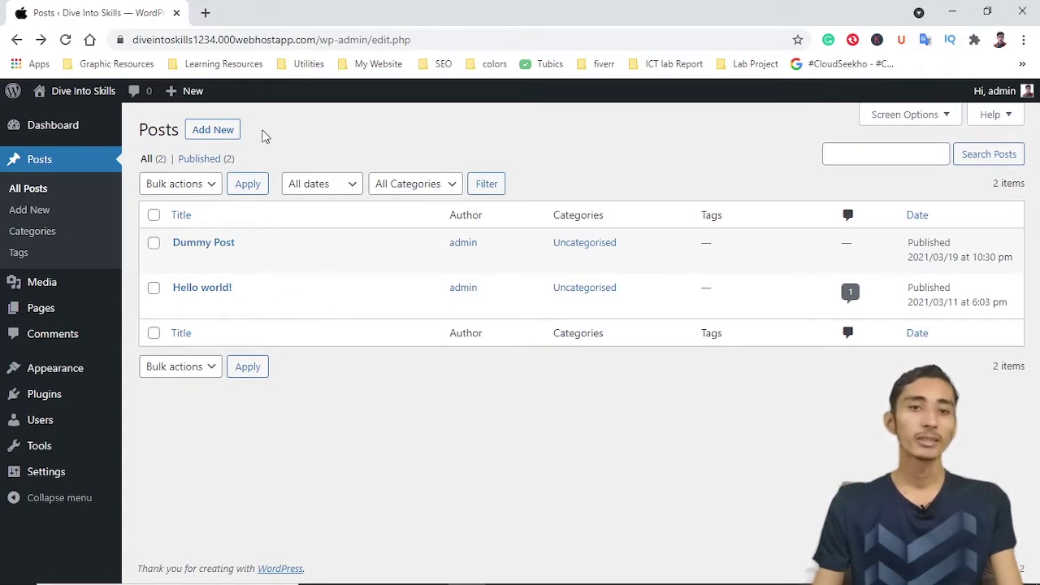
left_click(213, 130)
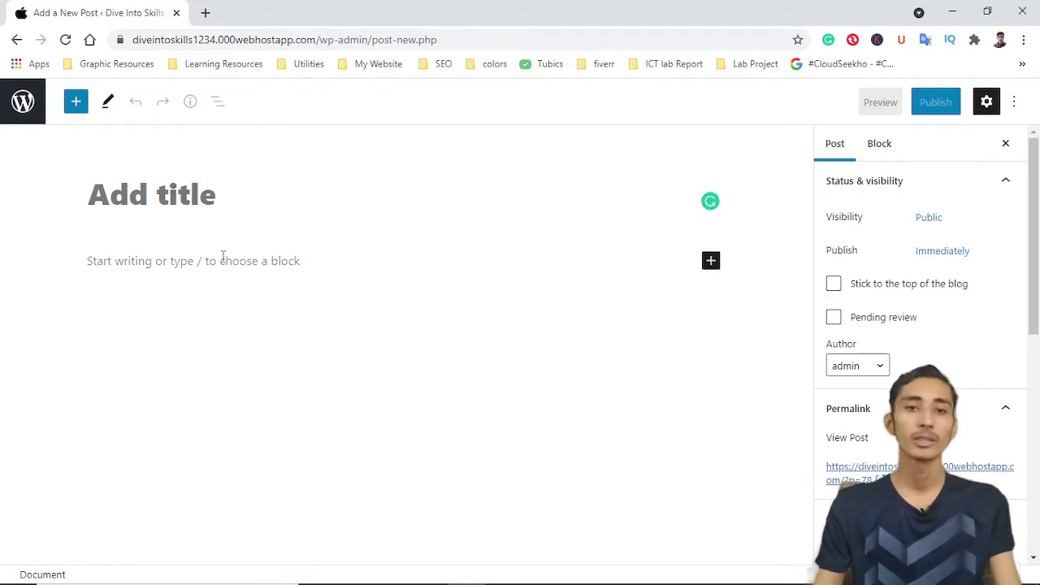
Switch to the Word article and copy its heading "Top Most Popular CMS Platforms in 2021" into the new WordPress post's title
left_click(408, 539)
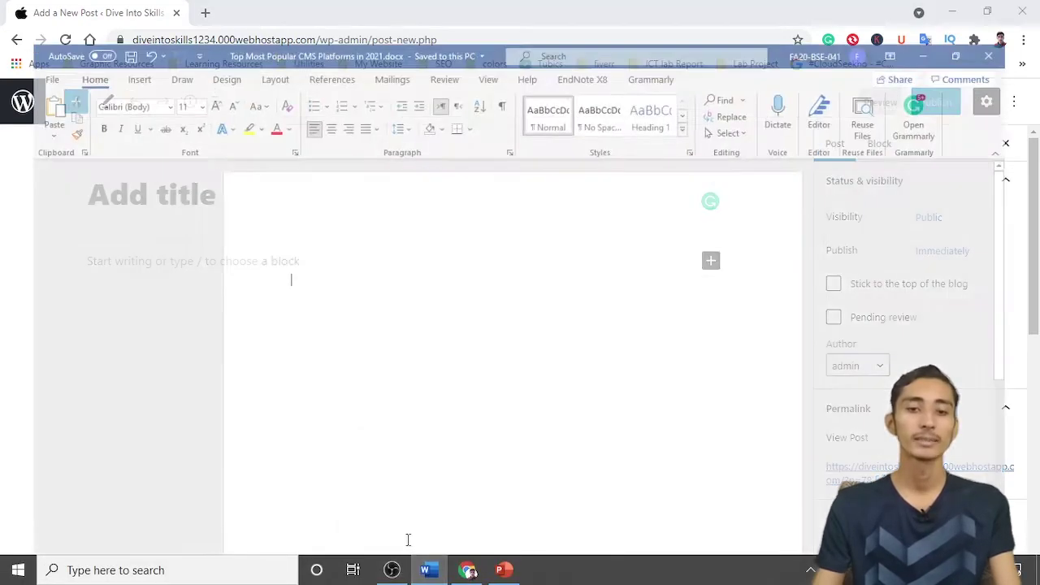
scroll(317, 279, "down", 4)
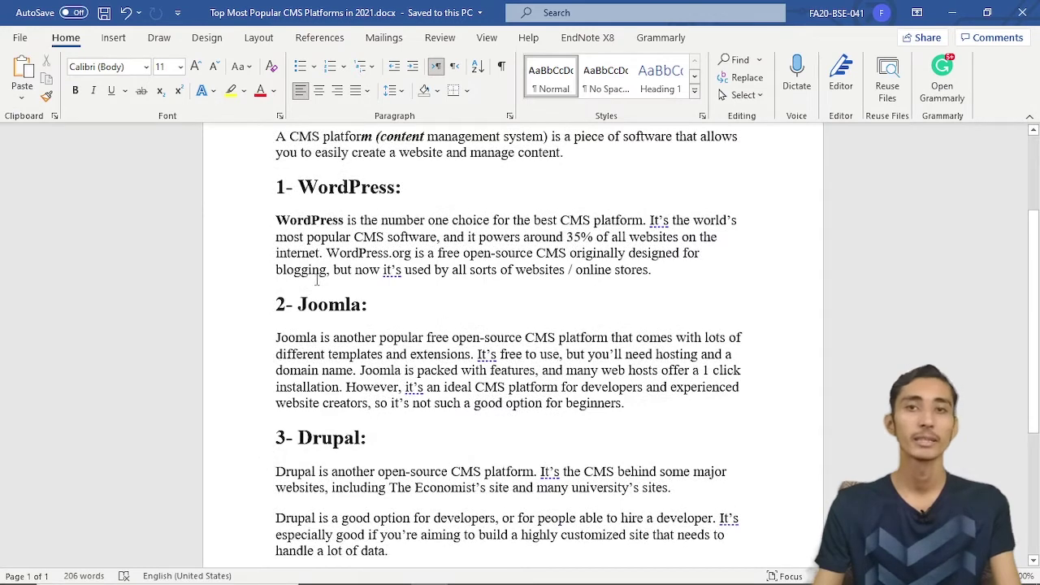
scroll(317, 279, "down", 3)
scroll(285, 198, "up", 6)
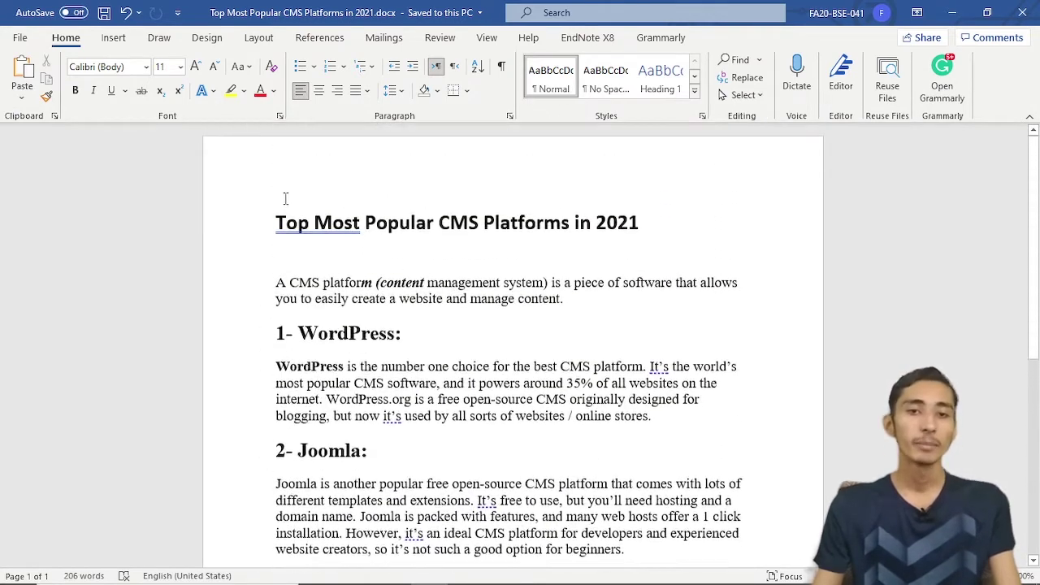
left_click(248, 222)
key("ctrl+c")
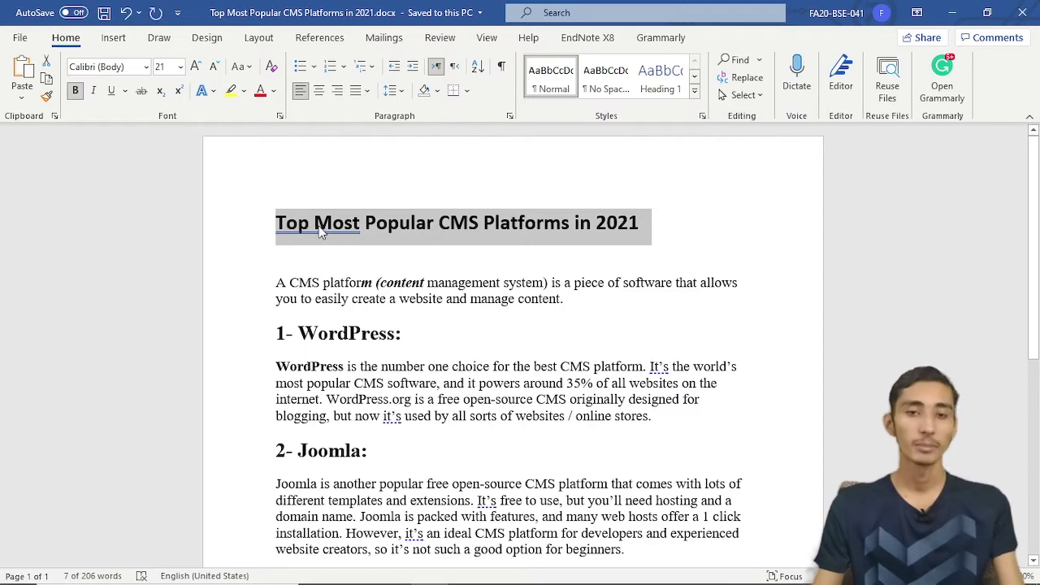
key("alt+Tab")
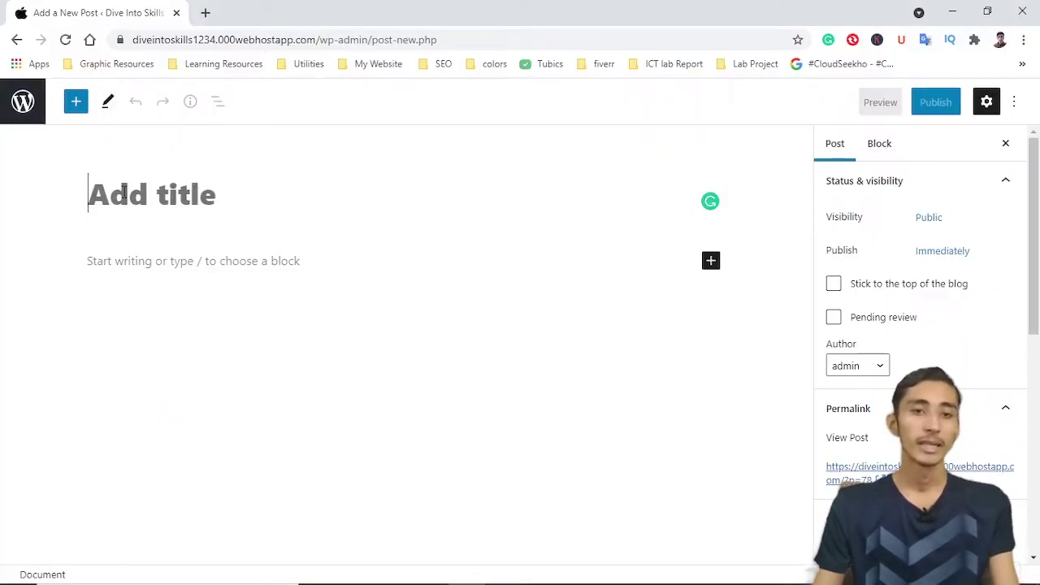
key("ctrl+v")
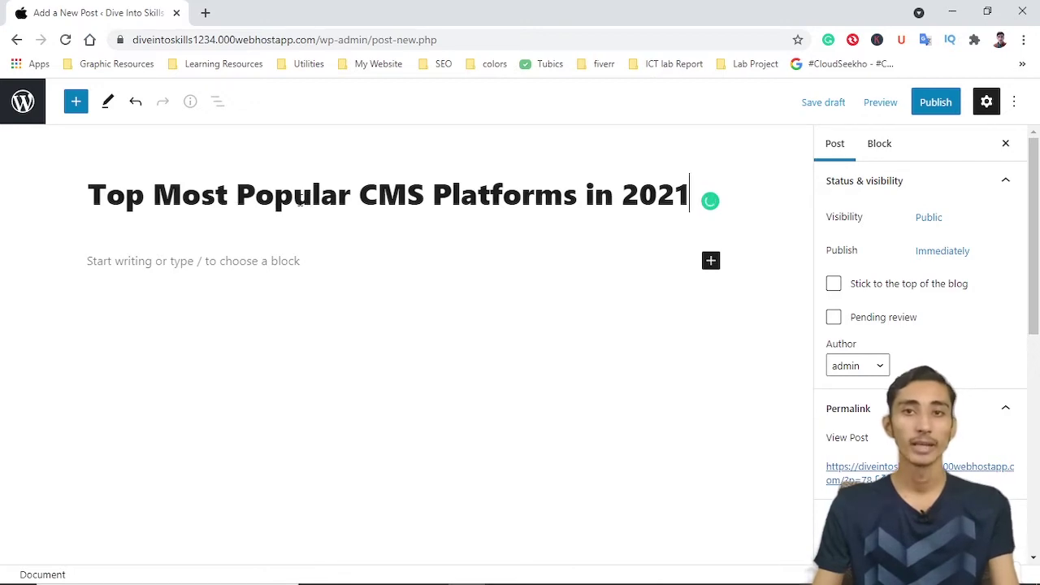
Copy the introductory paragraph about CMS platforms from the Word article into the post body and start an empty paragraph below it
key("alt+Tab")
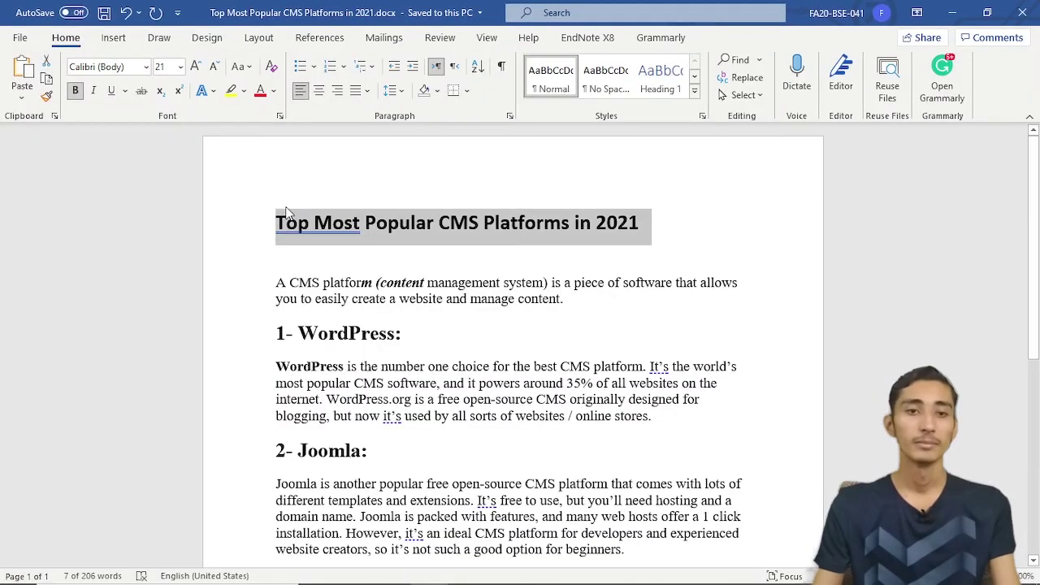
double_click(242, 291)
key("ctrl+c")
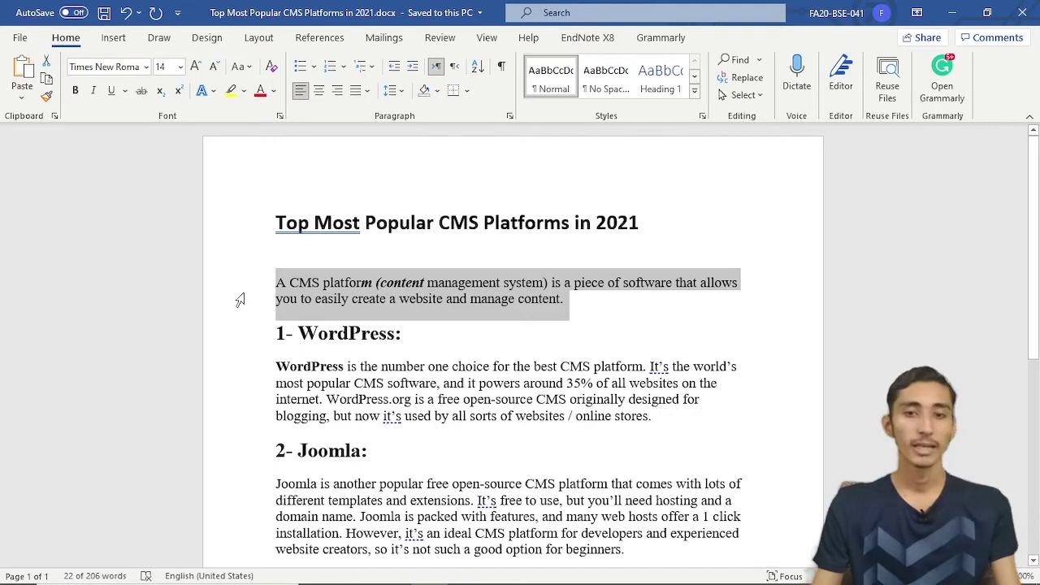
key("alt+Tab")
left_click(133, 260)
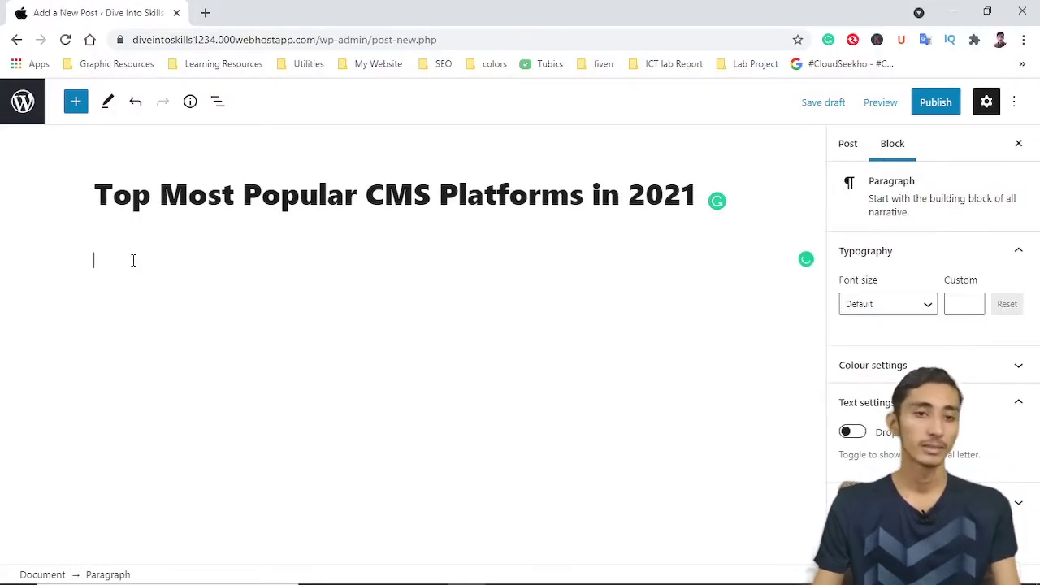
key("ctrl+v")
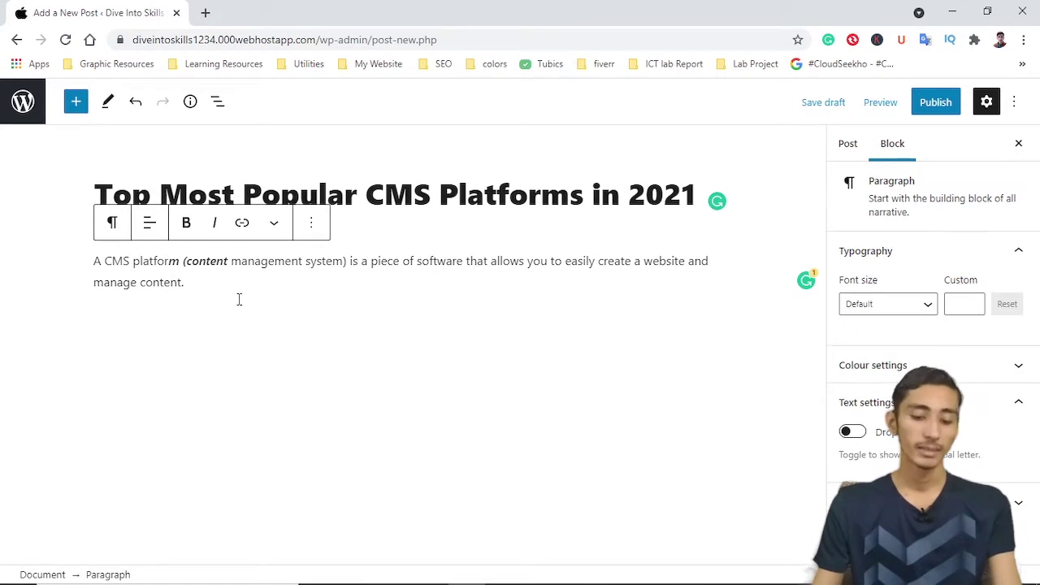
key("Return")
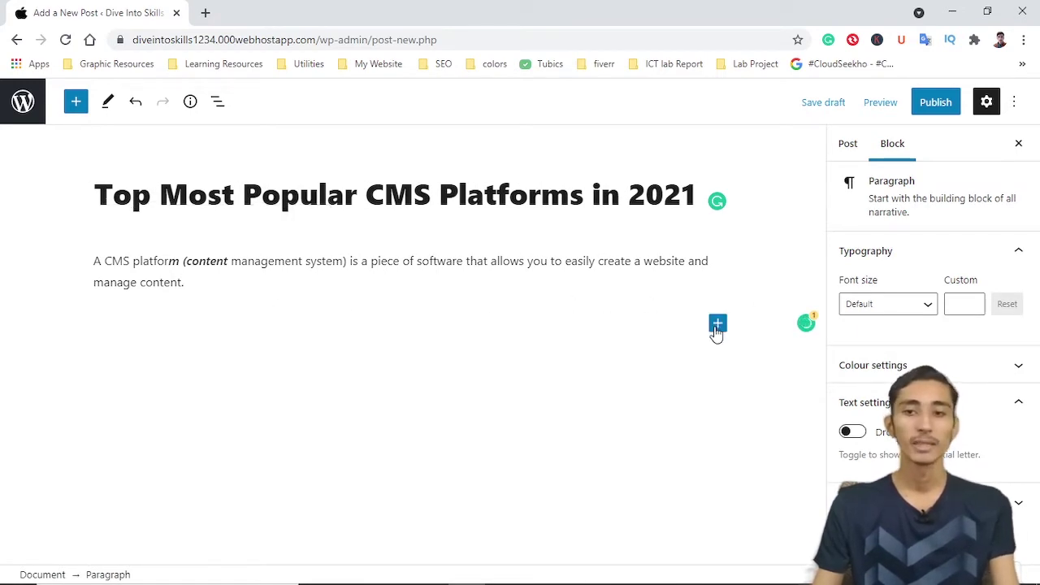
Browse the block types available for the empty paragraph, including the full block library
left_click(718, 326)
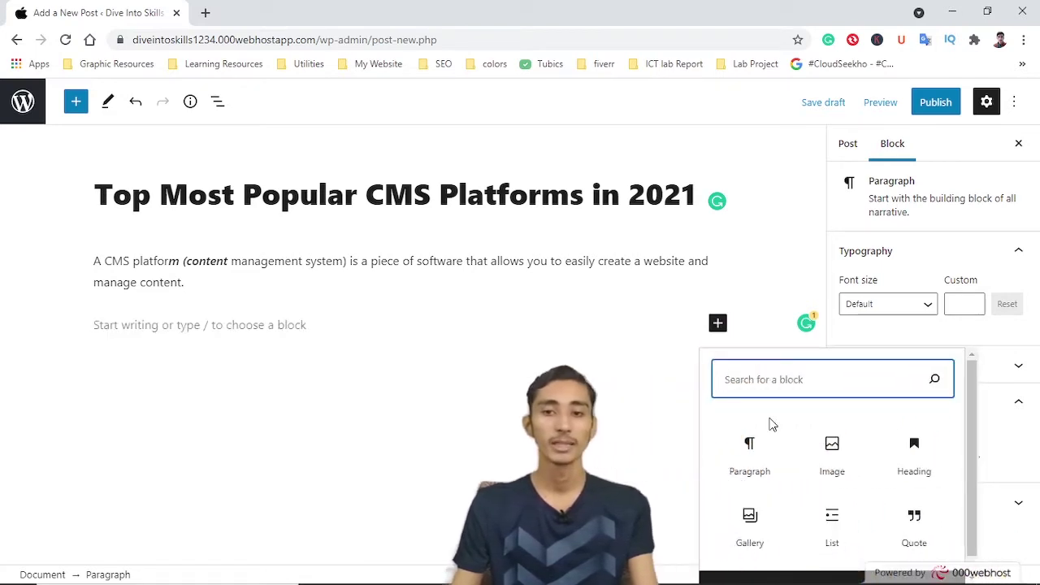
scroll(835, 422, "up", 1)
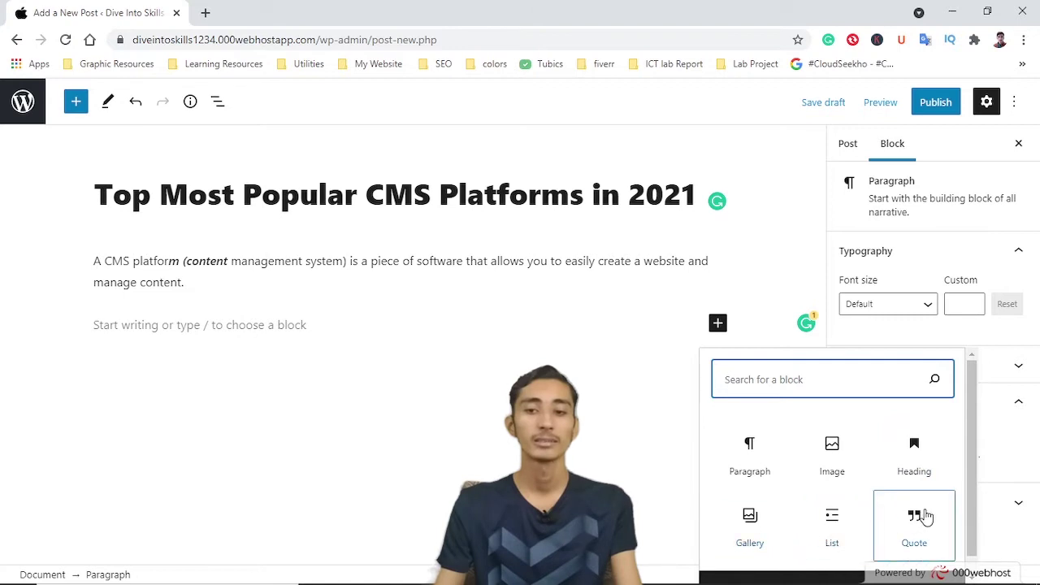
scroll(829, 429, "down", 1)
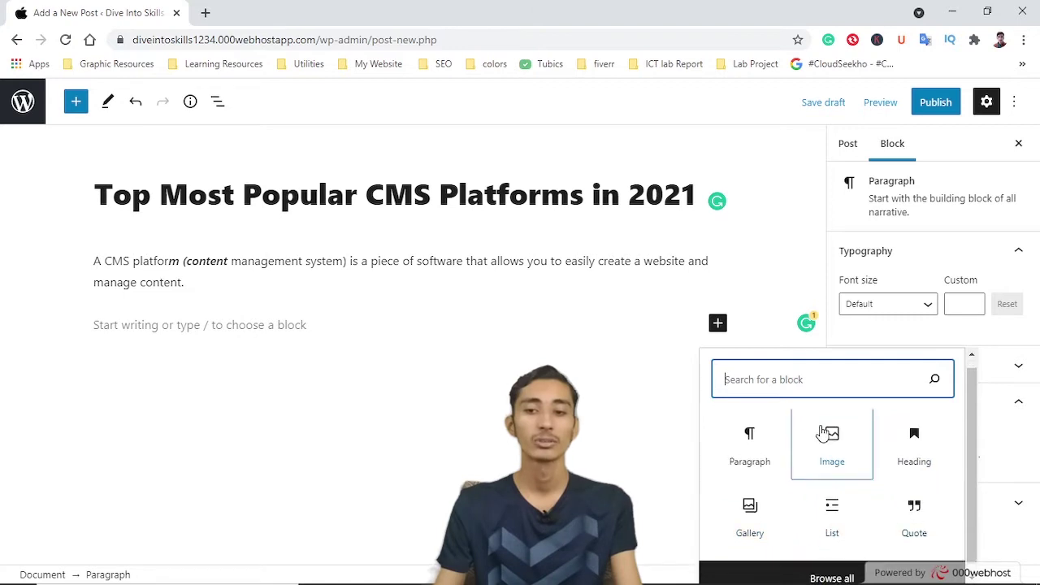
left_click(826, 571)
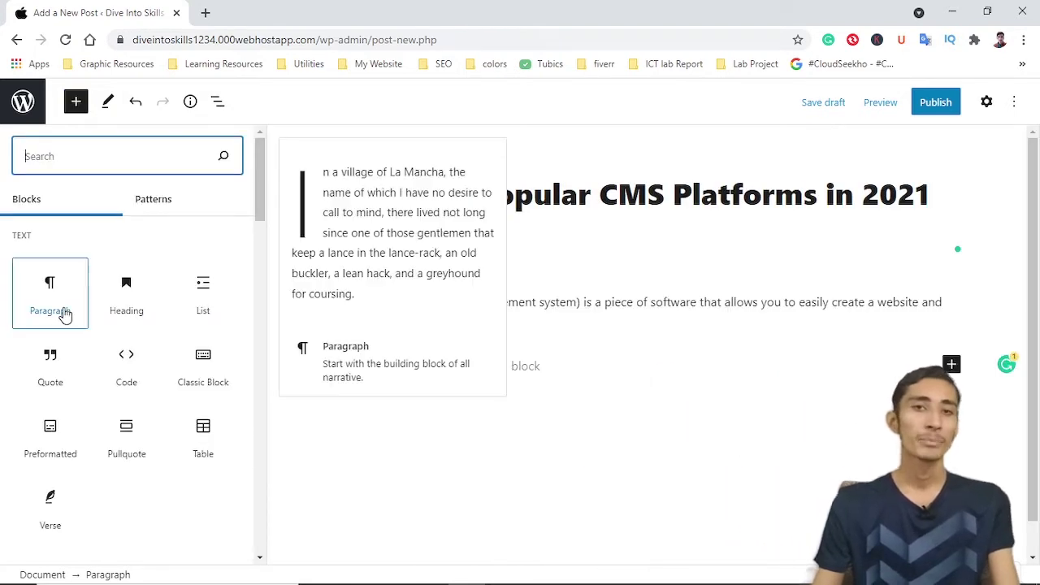
scroll(73, 297, "down", 2)
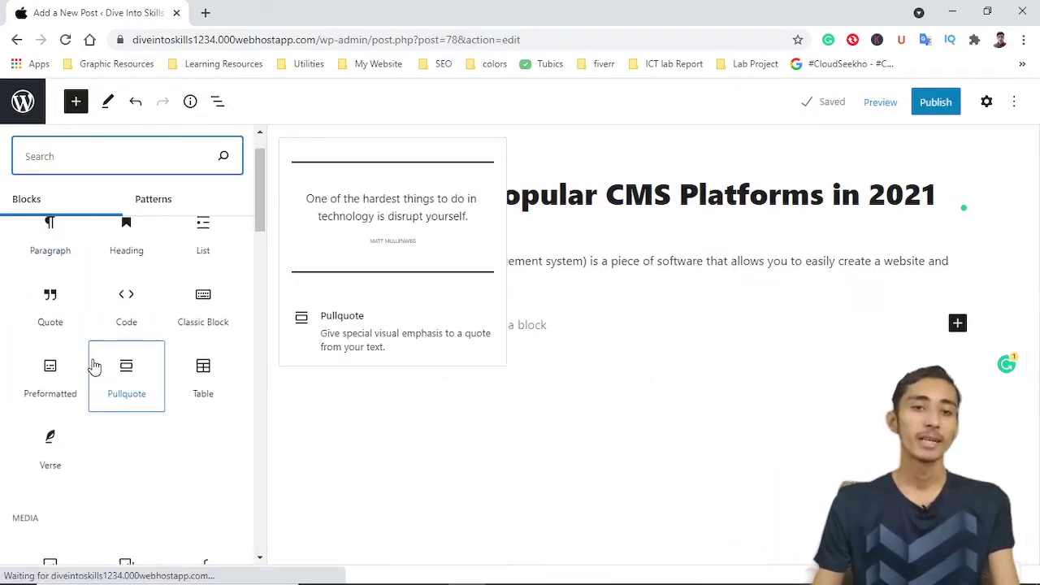
scroll(93, 365, "up", 2)
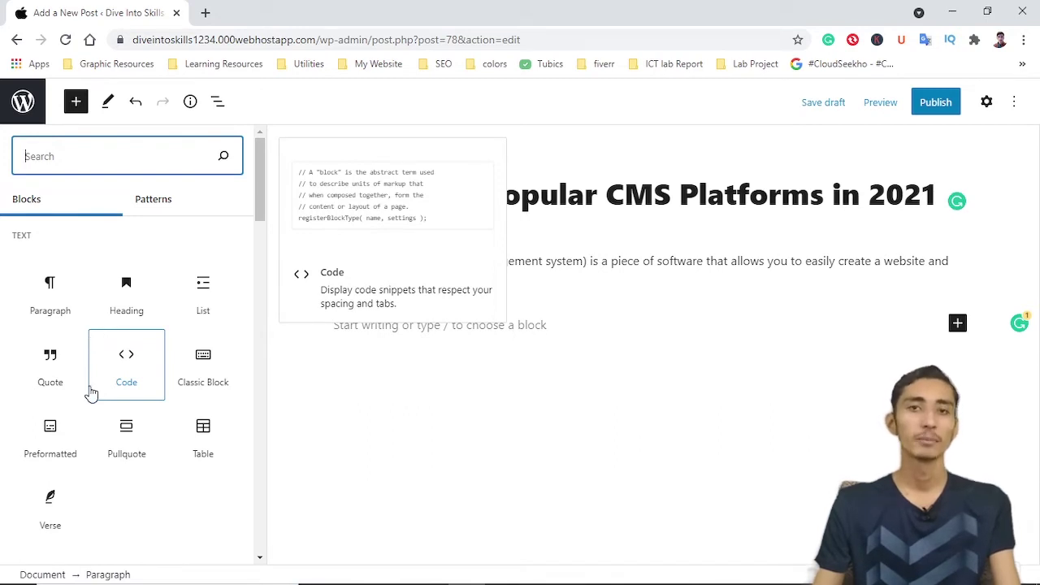
Look through the text, media, design, widget and embed categories of the block library
scroll(90, 391, "down", 2)
scroll(92, 394, "up", 2)
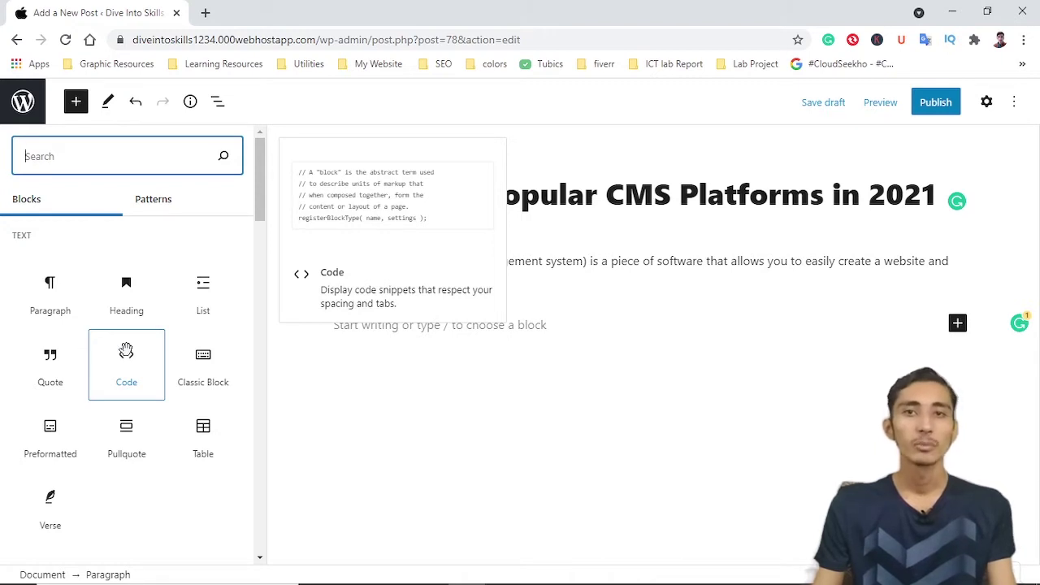
scroll(186, 317, "down", 3)
scroll(216, 281, "up", 2)
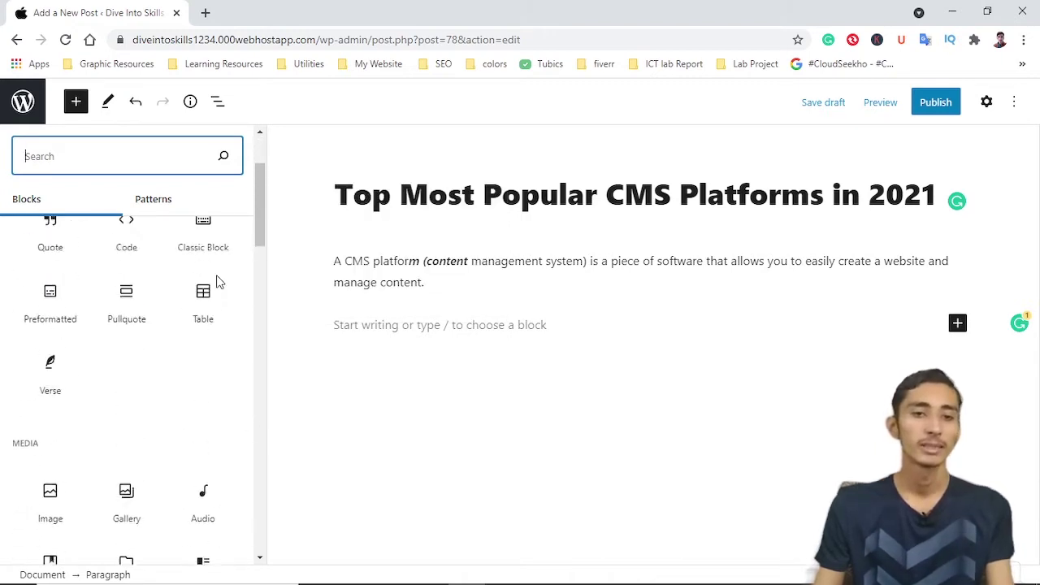
scroll(202, 335, "down", 3)
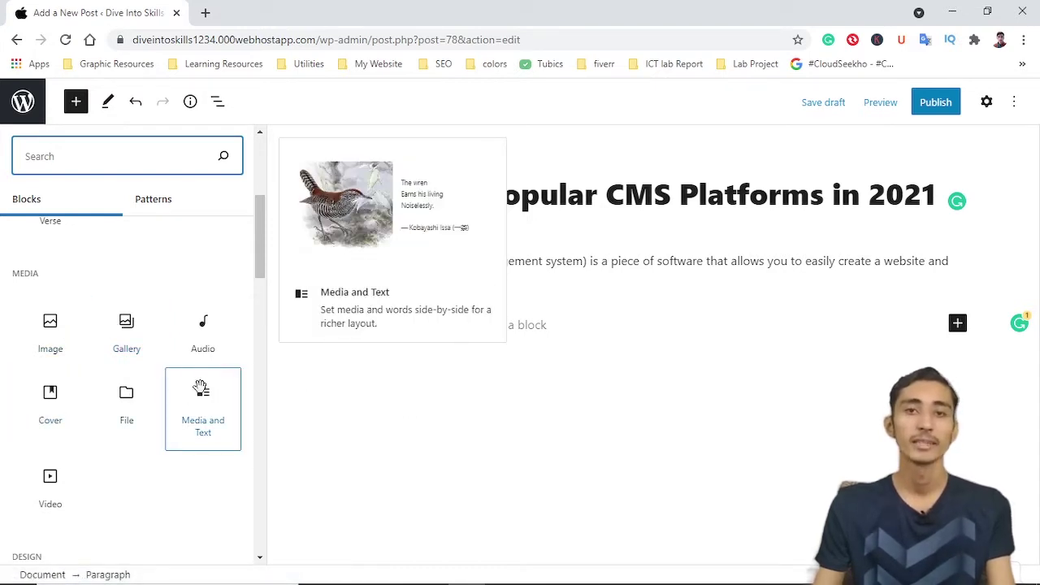
scroll(199, 392, "down", 3)
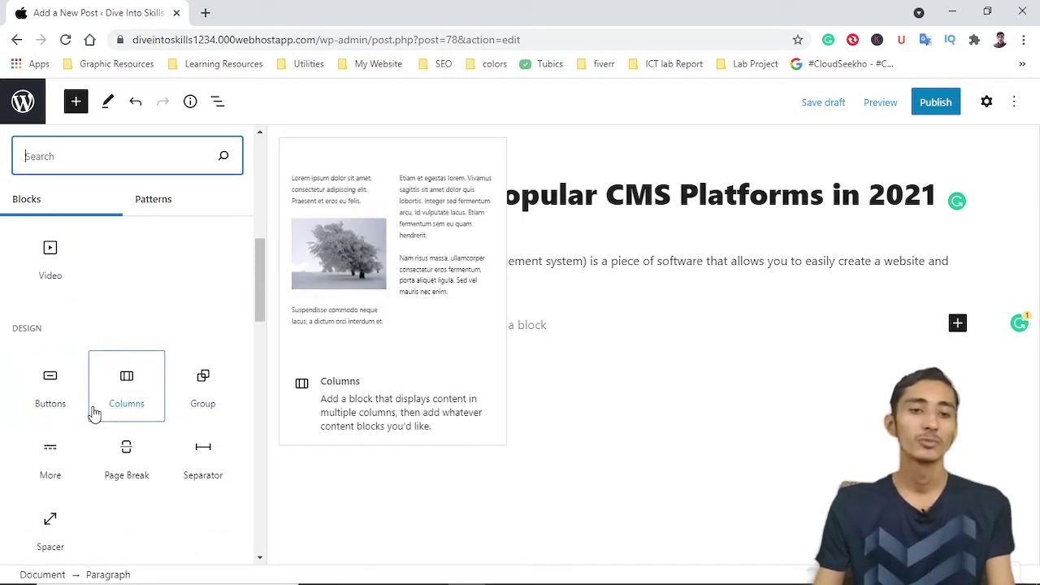
scroll(92, 415, "down", 4)
scroll(94, 414, "down", 6)
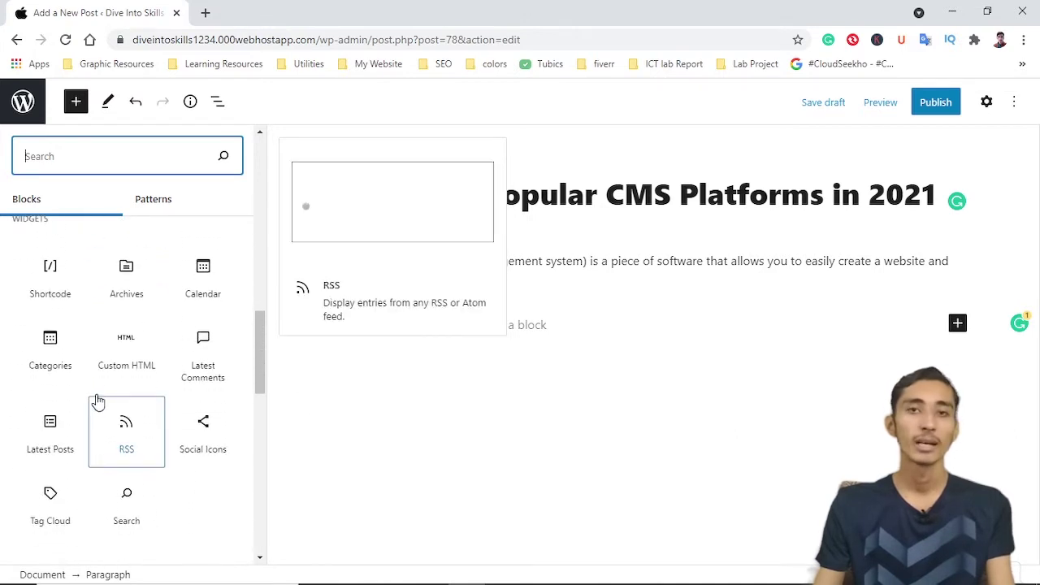
scroll(96, 380, "down", 3)
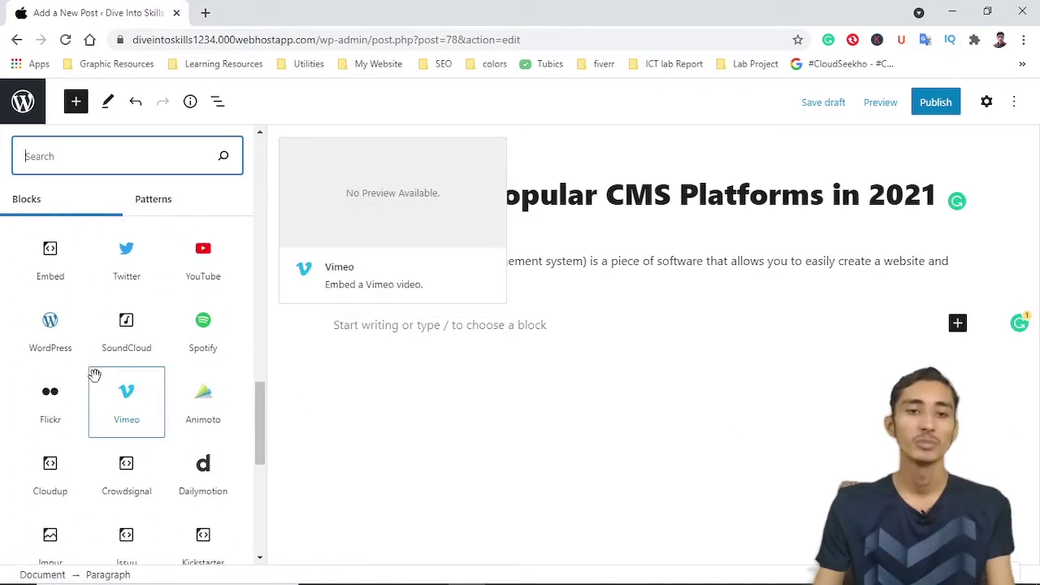
scroll(94, 349, "up", 2)
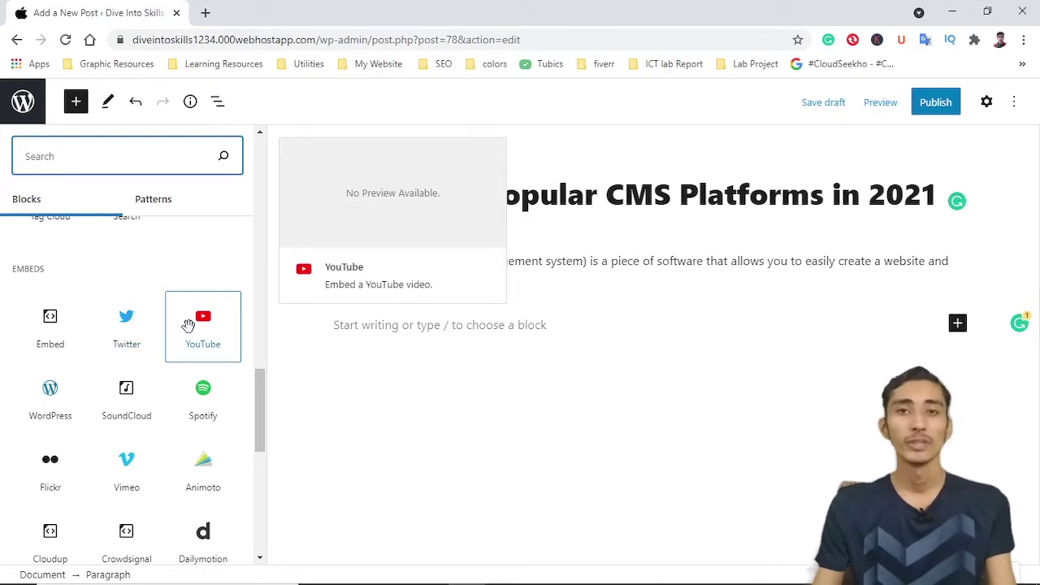
scroll(187, 325, "up", 5)
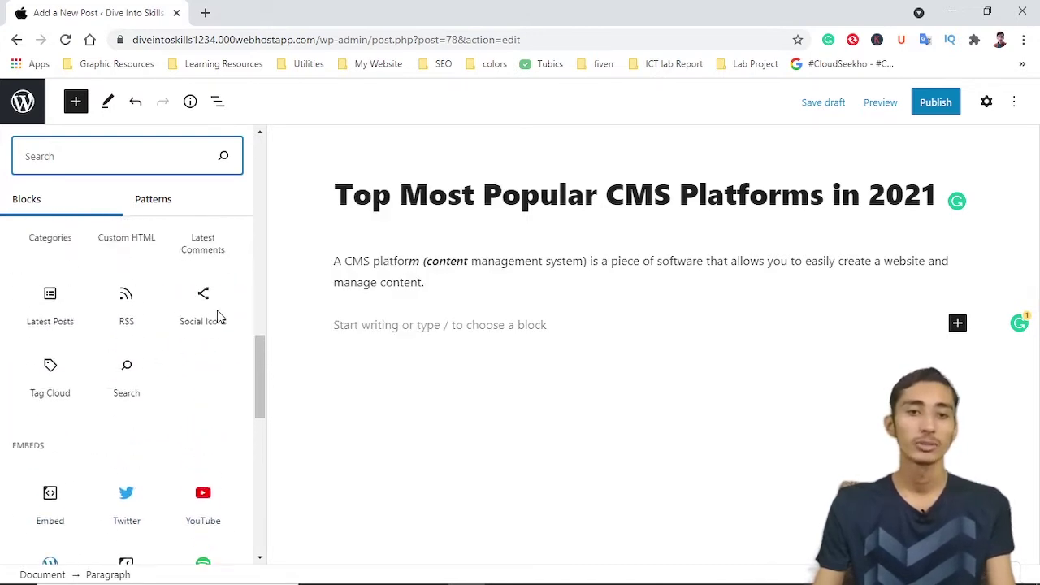
scroll(218, 315, "up", 5)
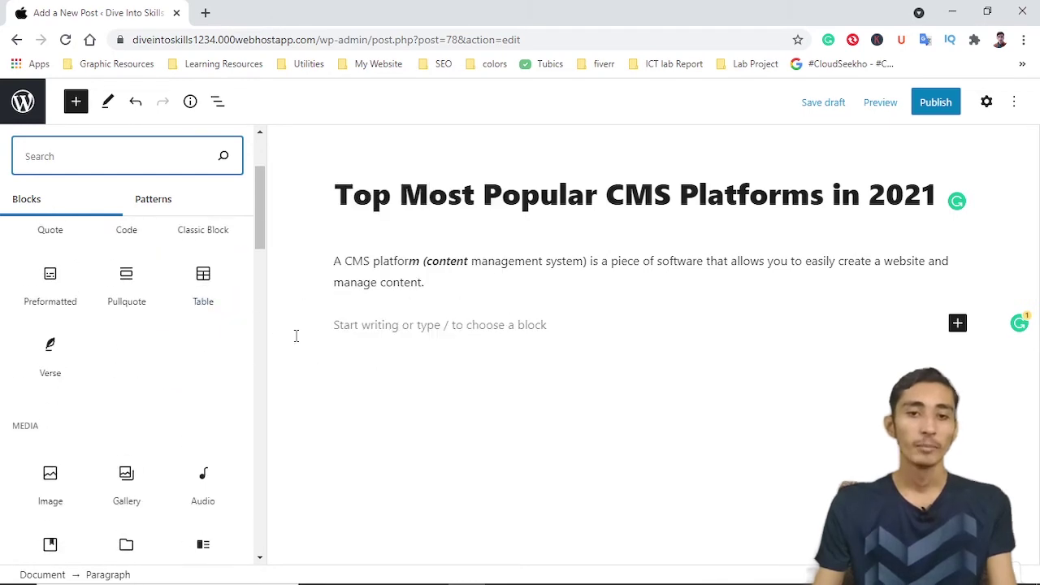
scroll(209, 284, "up", 2)
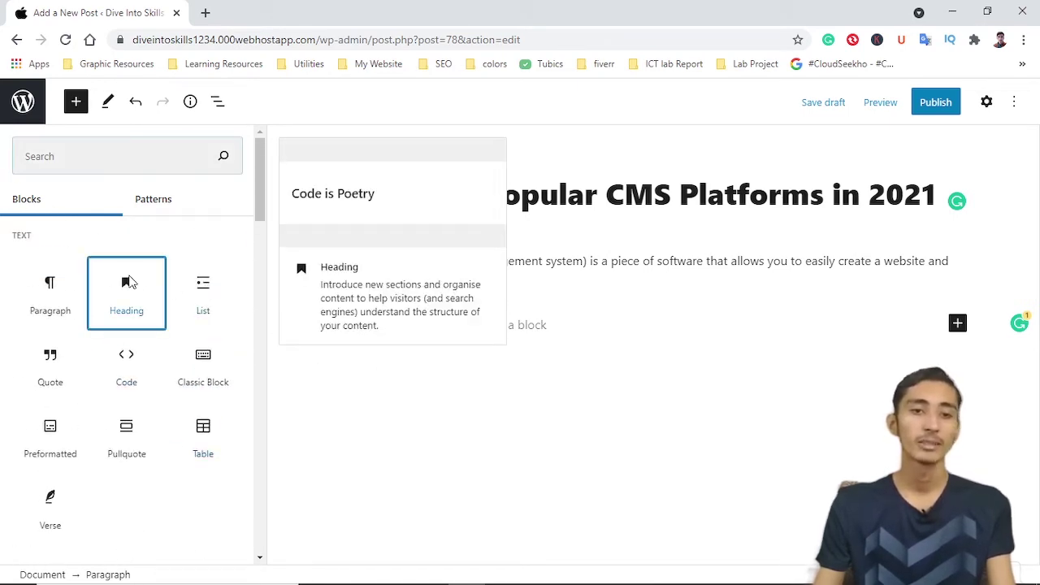
Add a Heading block below the introduction and copy the heading "1- WordPress:" into it from the Word article
left_click(126, 285)
key("alt+Tab")
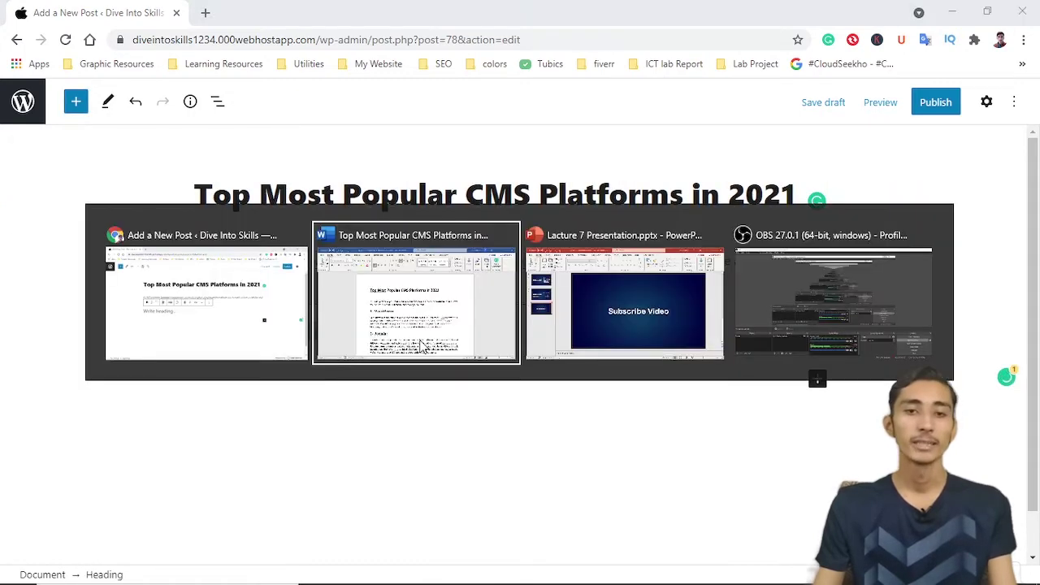
left_click(230, 334)
key("ctrl+c")
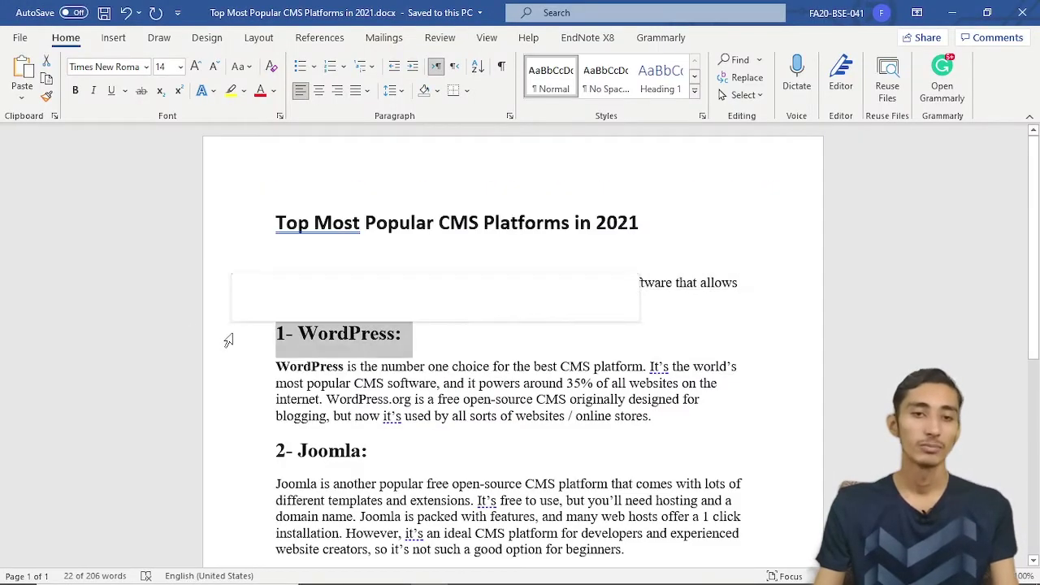
key("alt+Tab")
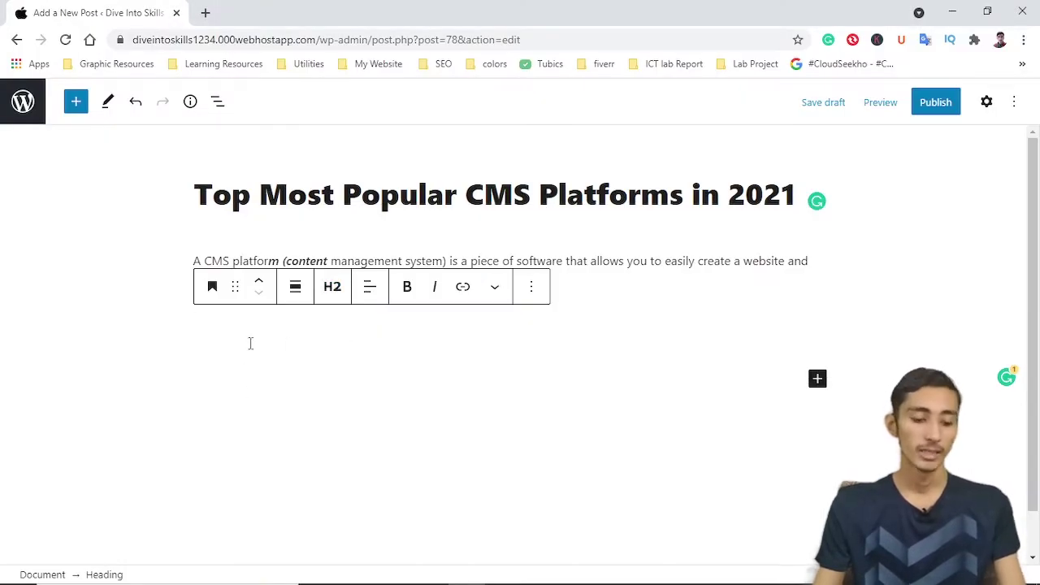
key("ctrl+v")
Add a Paragraph block under the "1- WordPress:" heading and copy the WordPress description into it from the Word article
left_click(819, 380)
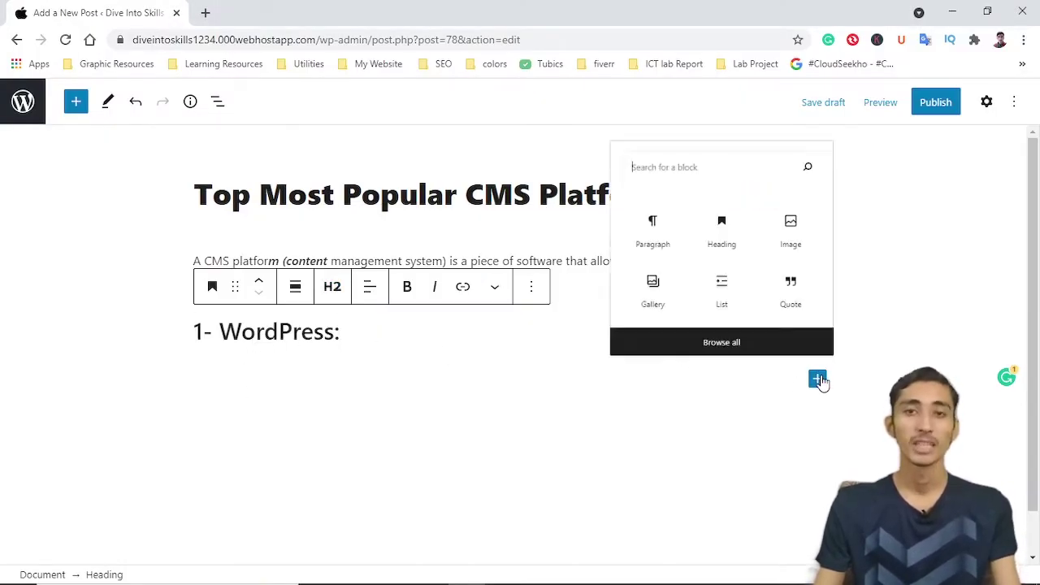
left_click(637, 202)
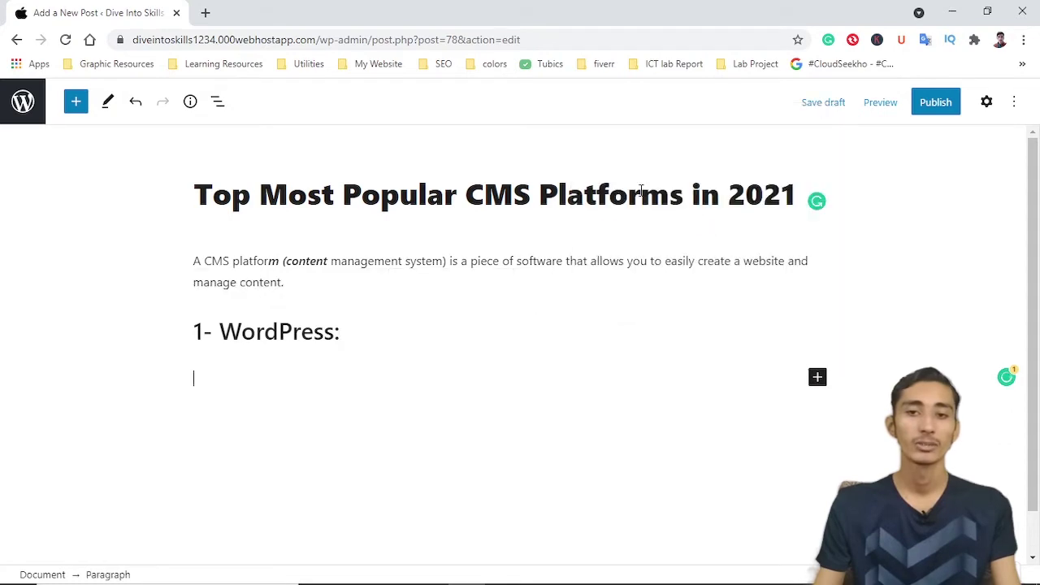
key("alt+Tab")
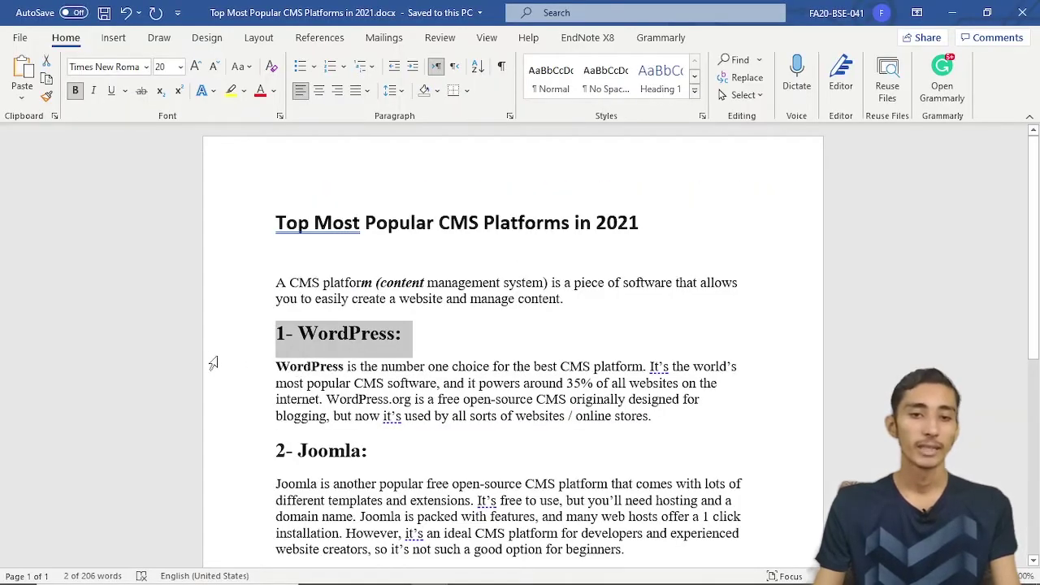
left_click_drag(213, 365, 213, 433)
key("ctrl+c")
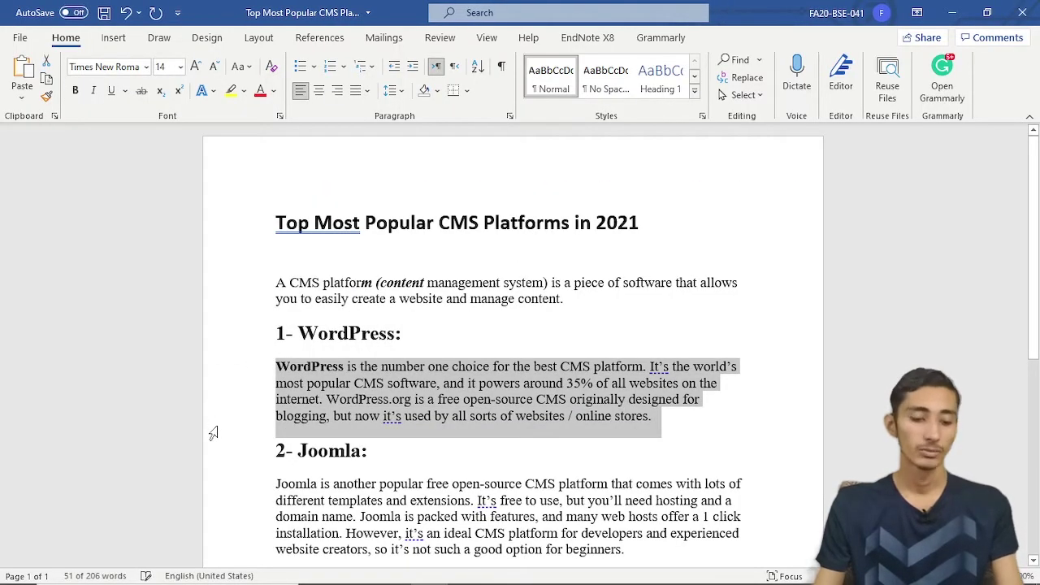
key("alt+Tab")
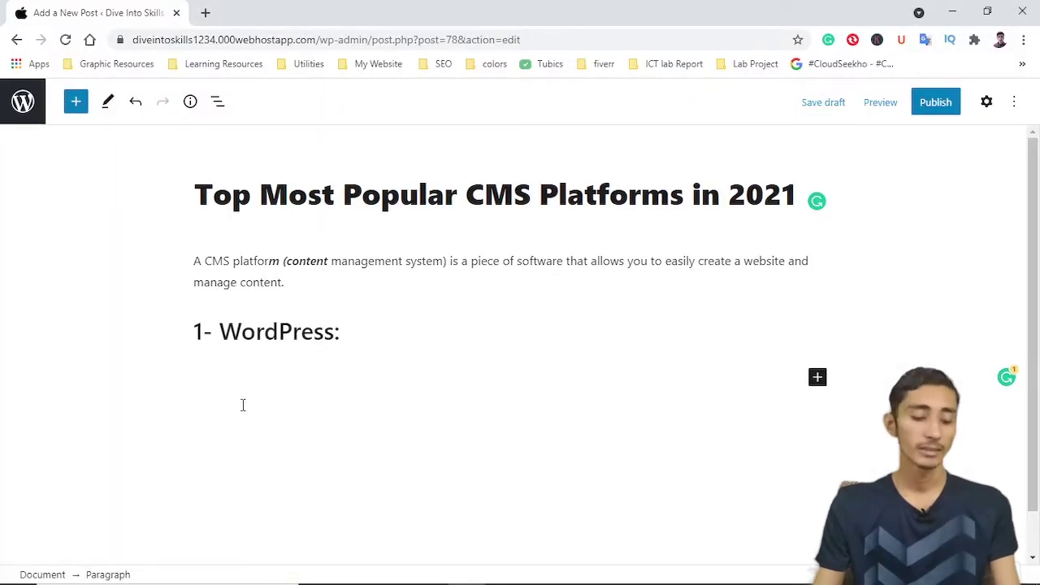
key("ctrl+v")
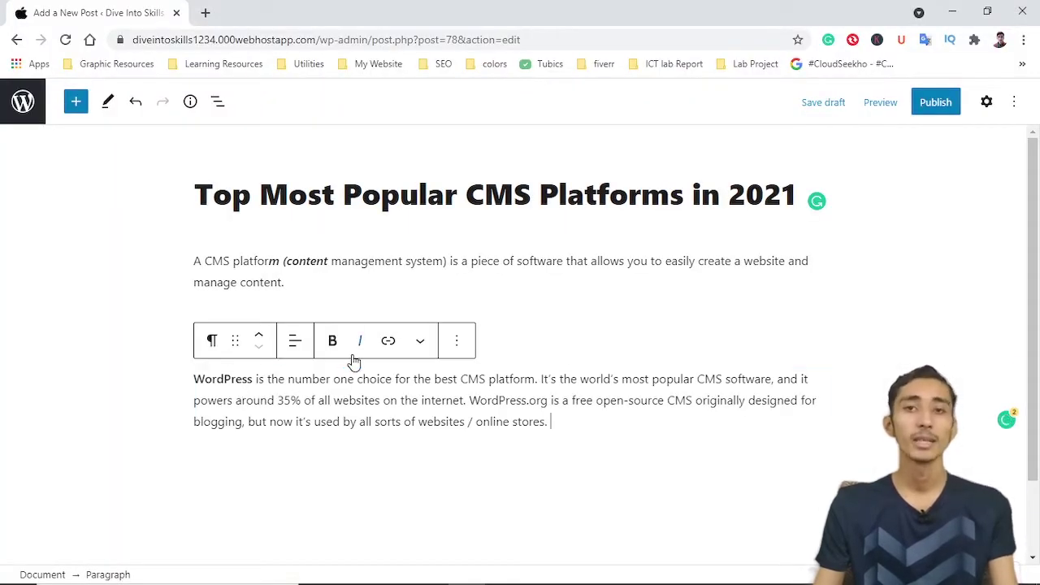
Start a new block below the WordPress description and make it an Image block
scroll(665, 371, "down", 1)
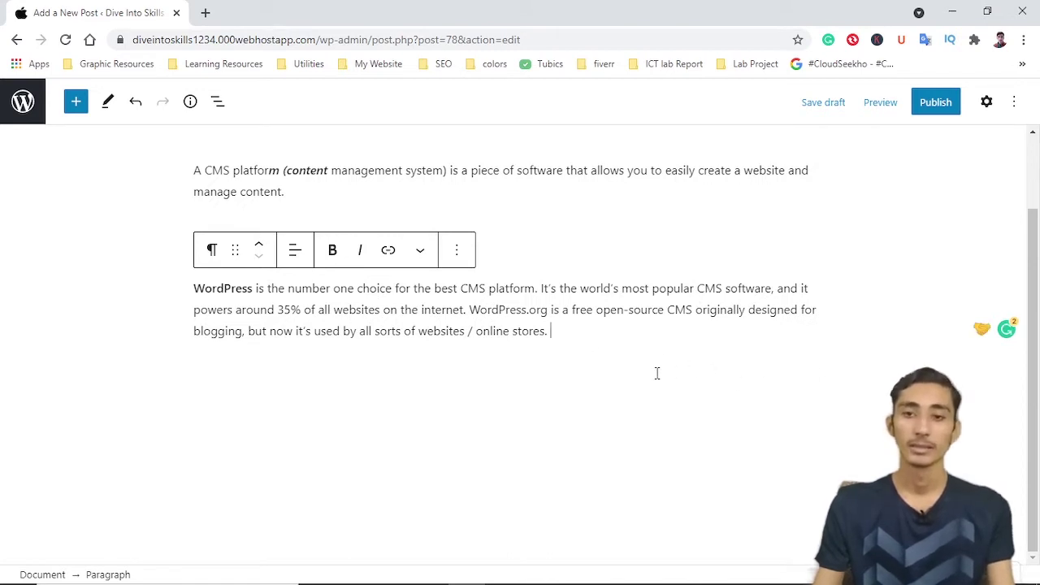
left_click(628, 344)
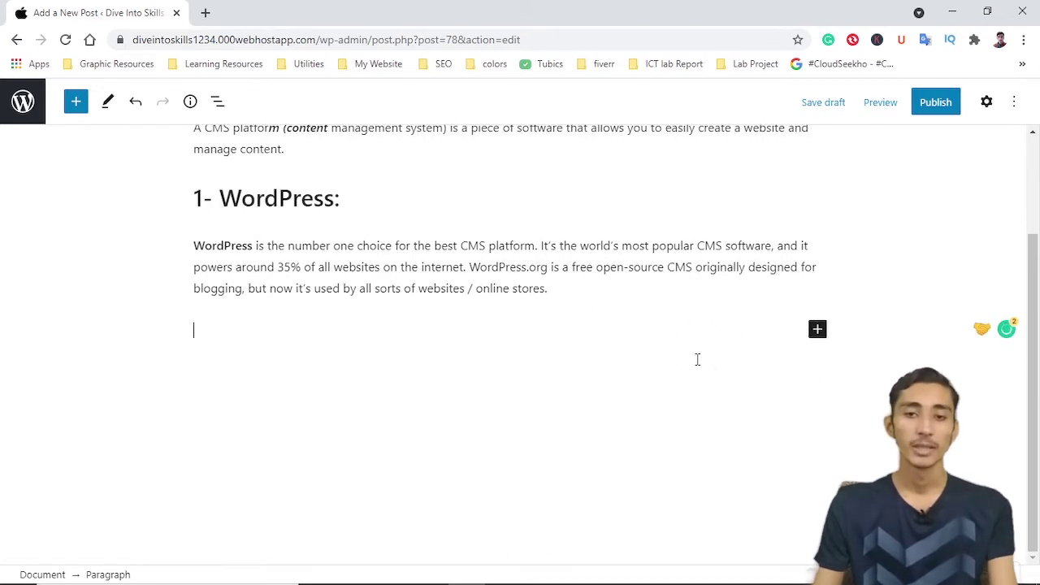
left_click(816, 332)
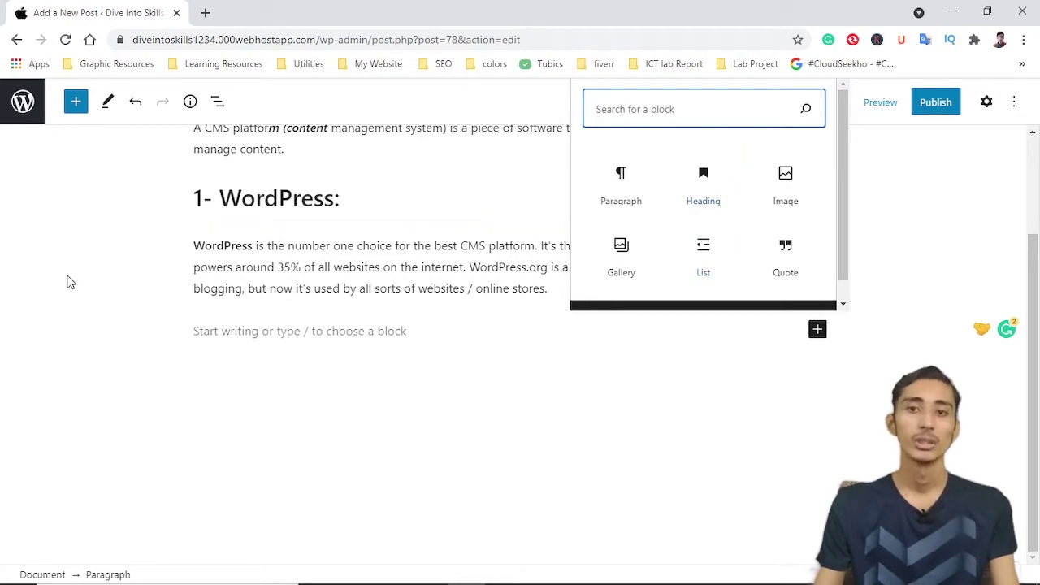
left_click(807, 184)
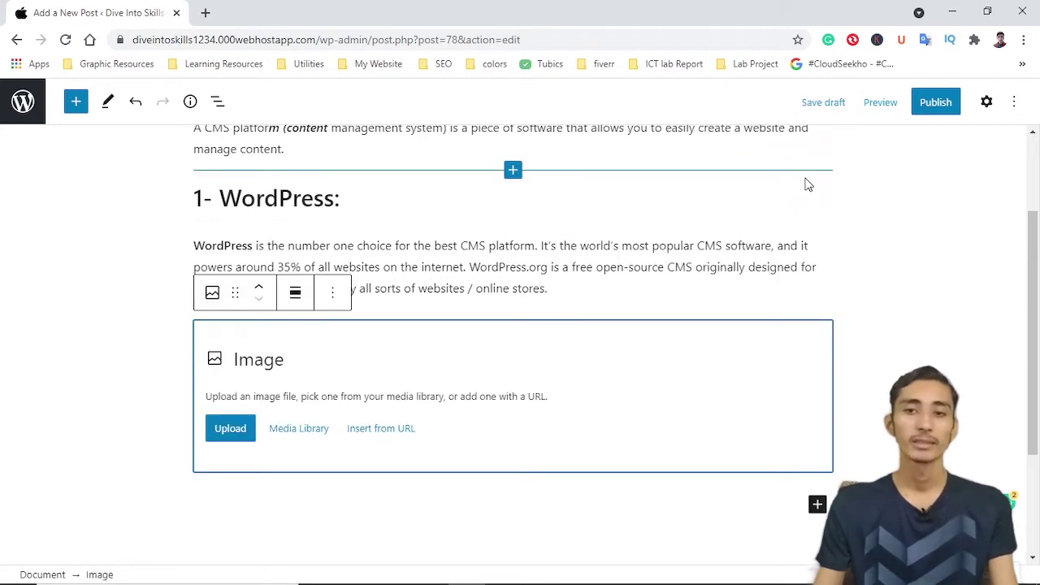
Look at the computer's files and the media library as sources for the image, closing each without choosing a picture
left_click(250, 431)
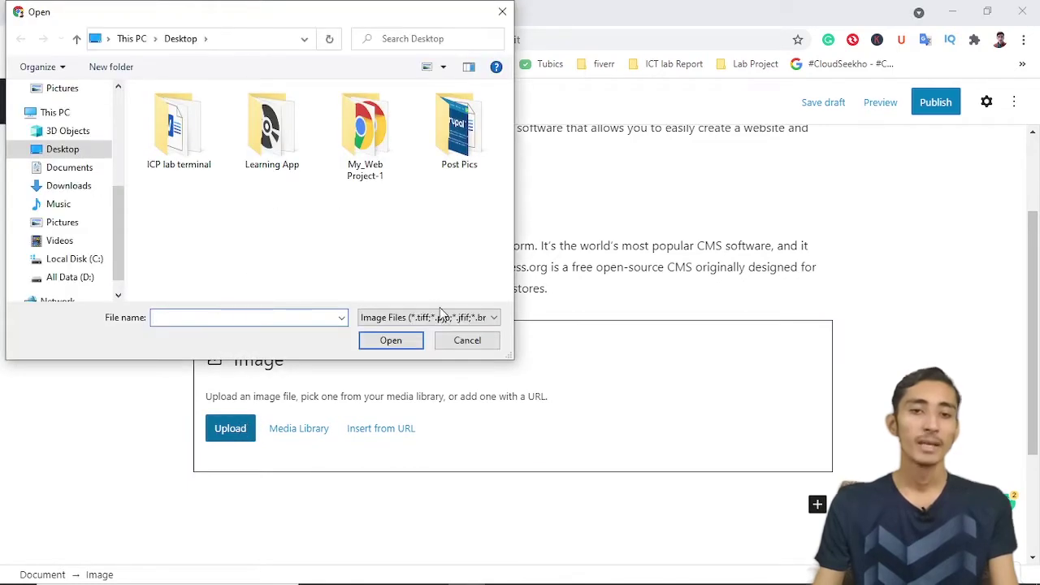
left_click(466, 340)
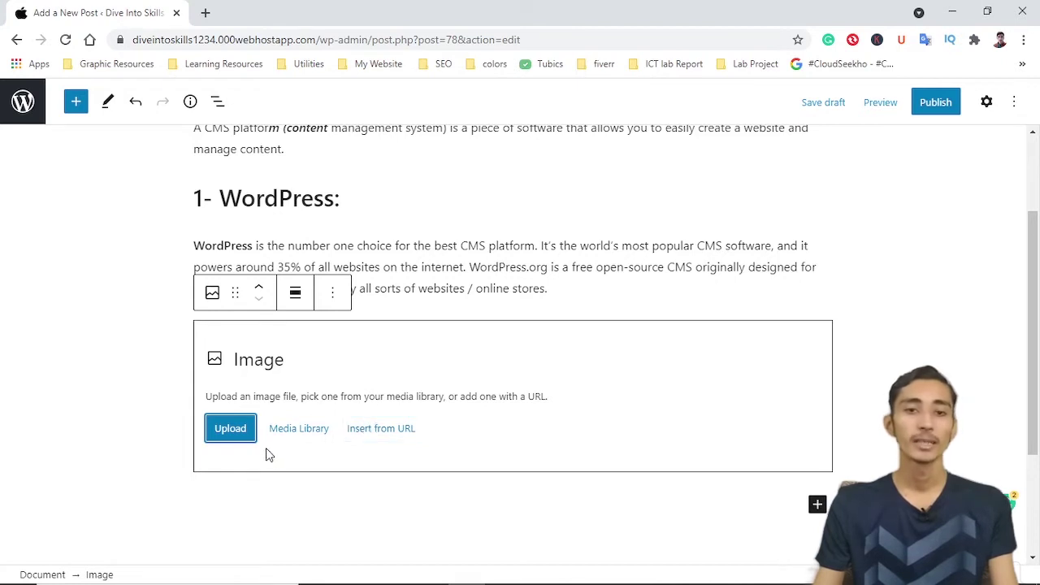
left_click(309, 433)
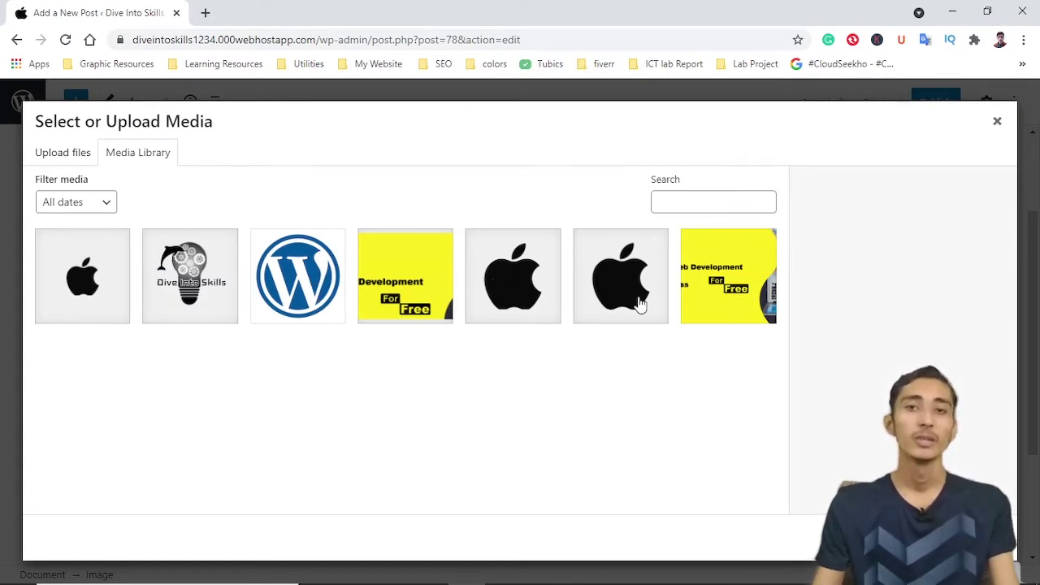
left_click(998, 123)
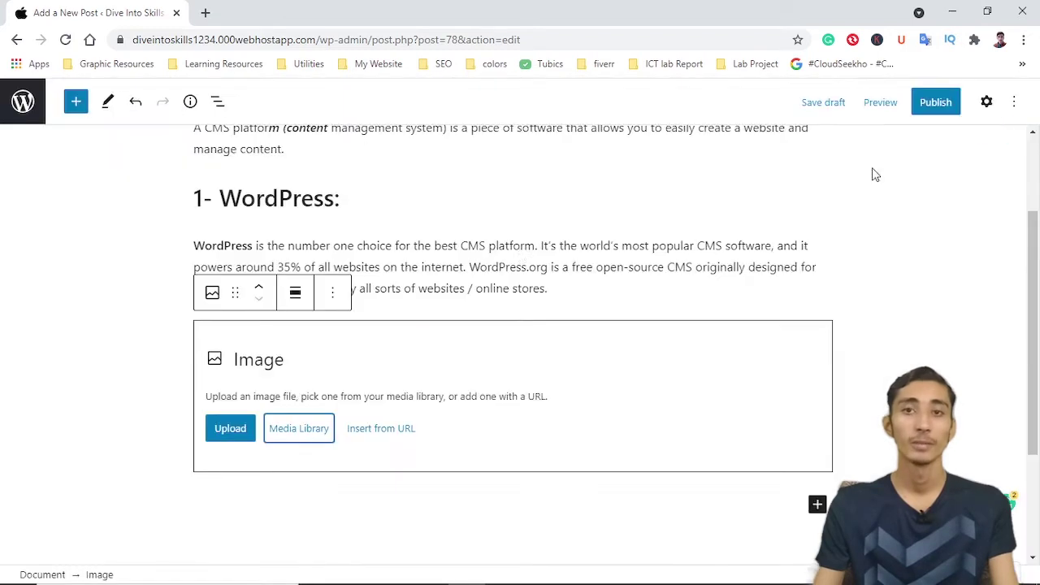
Upload wordpress-Pic.png from the Post Pics folder on the Desktop into the Image block
left_click(228, 431)
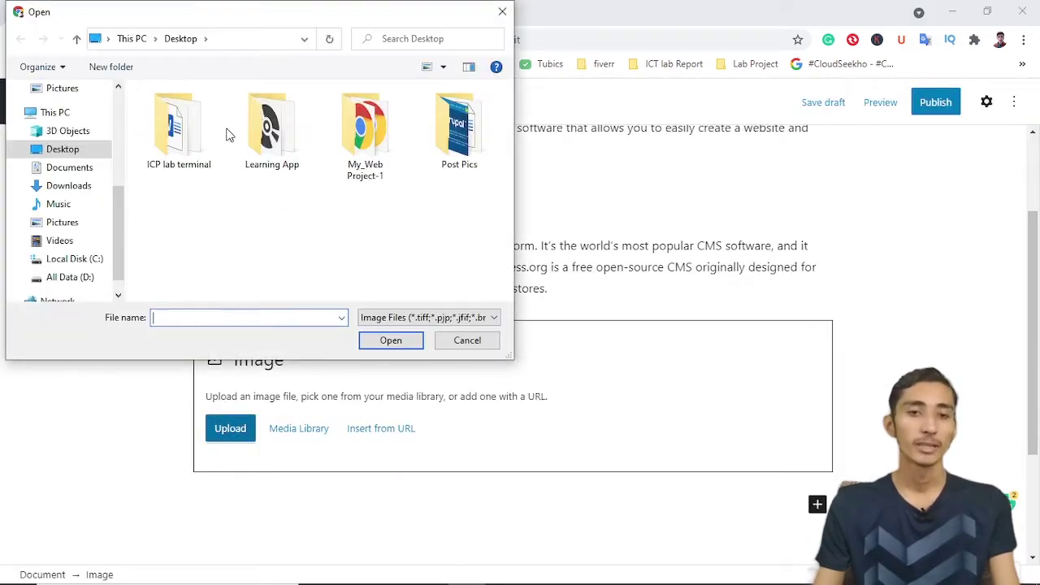
double_click(457, 128)
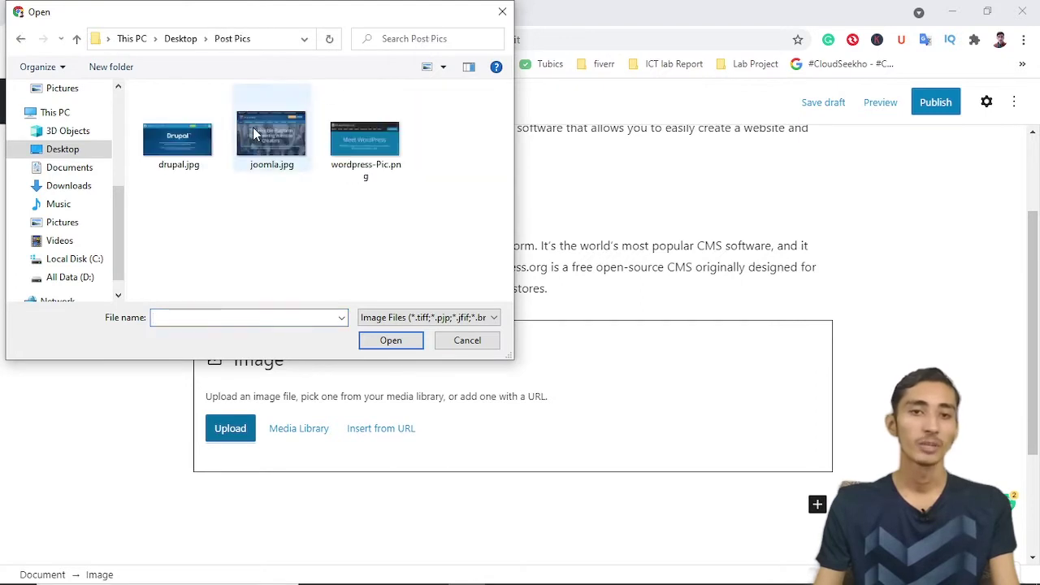
left_click(362, 150)
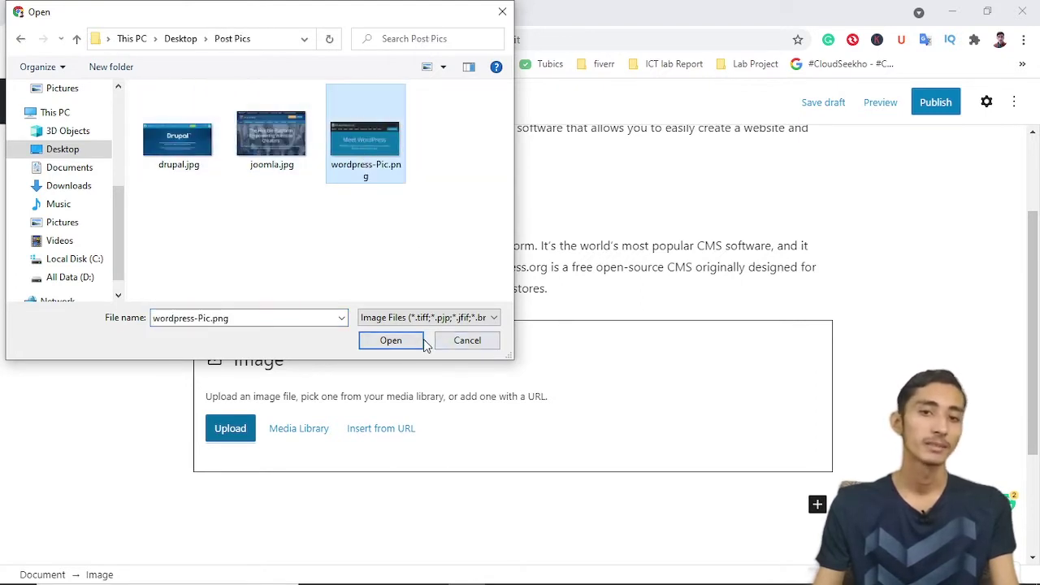
left_click(399, 341)
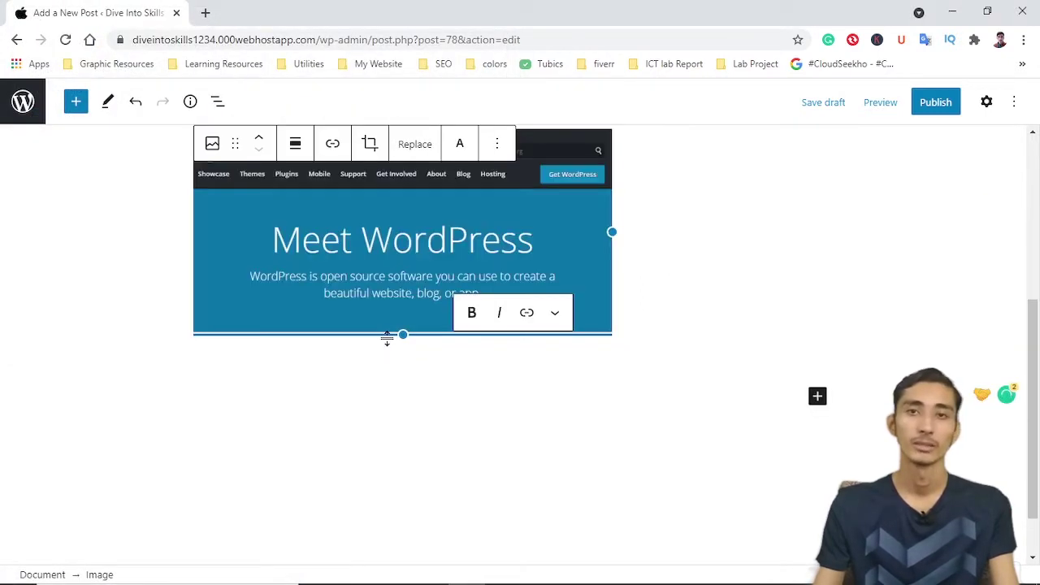
Enlarge the WordPress image until it fills the full width of the content column
scroll(388, 341, "up", 2)
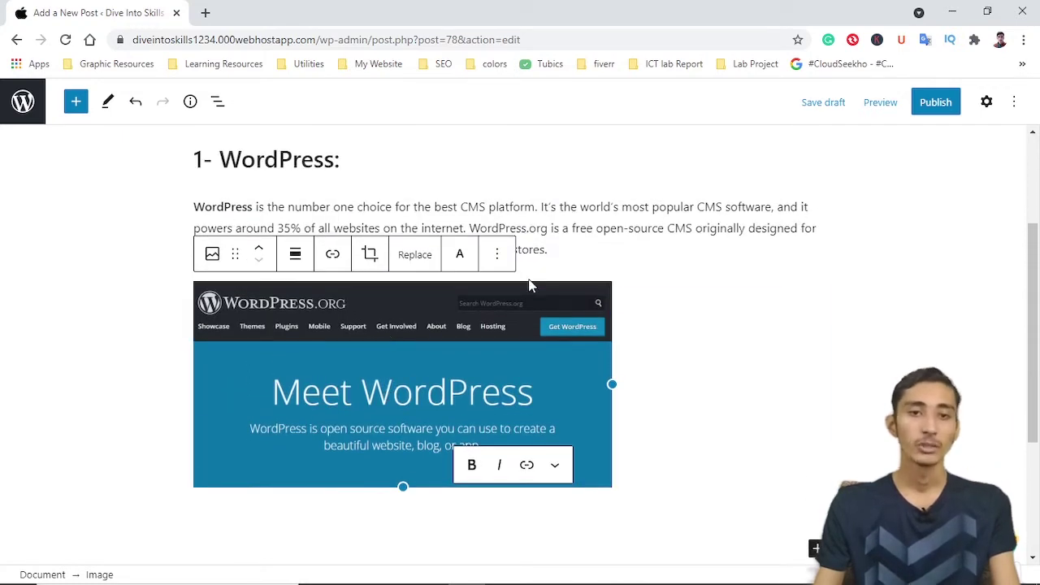
scroll(526, 339, "down", 1)
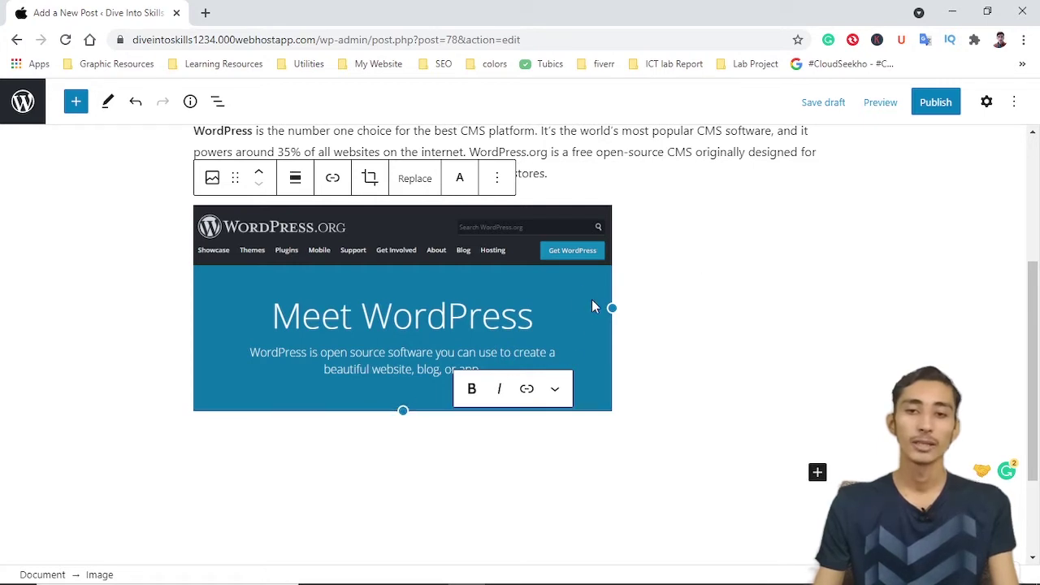
left_click_drag(613, 307, 783, 300)
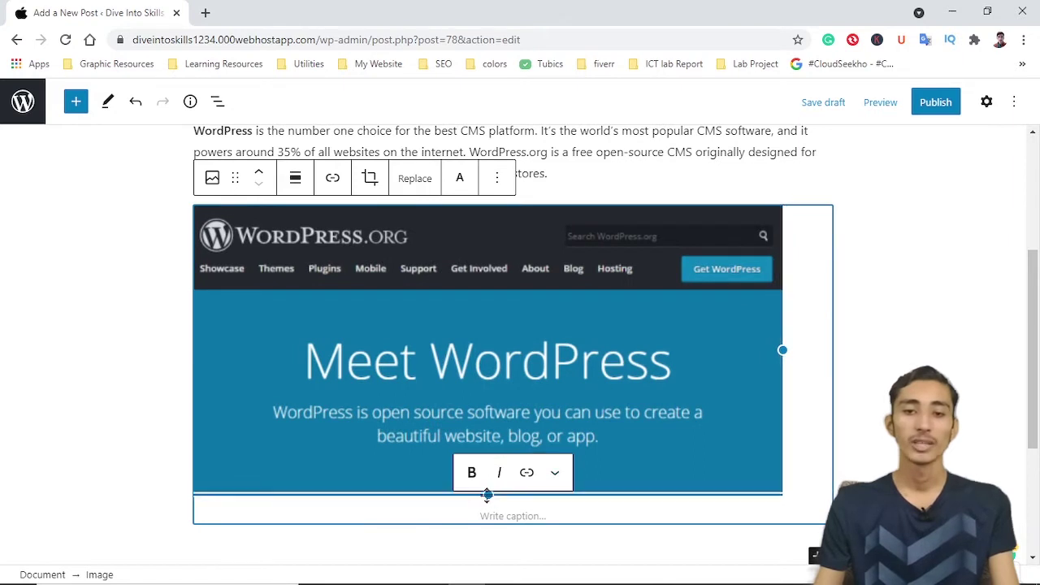
left_click_drag(486, 495, 494, 520)
scroll(439, 353, "down", 2)
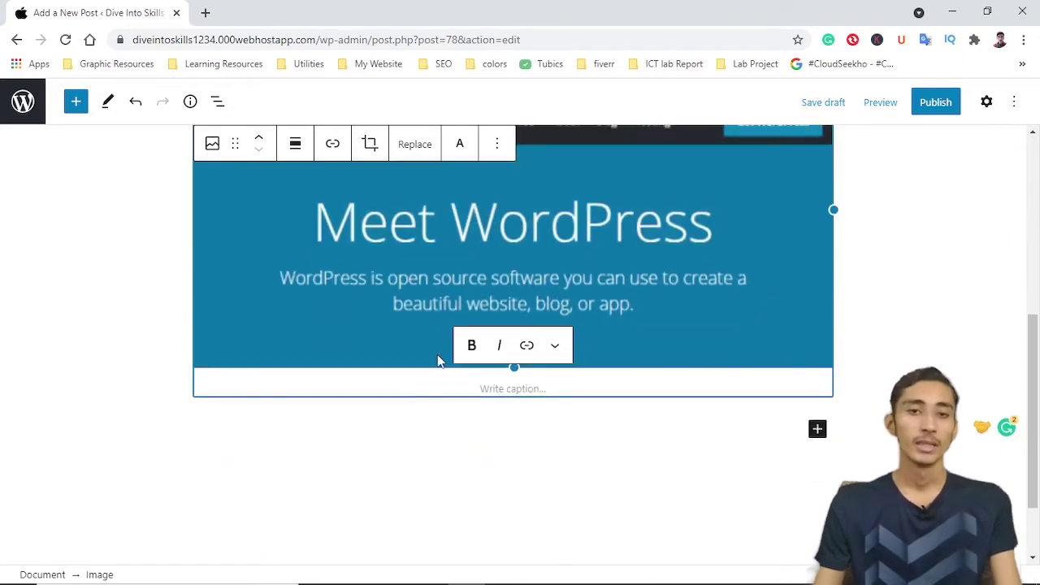
Add a Heading block below the WordPress image and paste the "2- Joomla:" heading copied from the Word article into it
left_click(486, 436)
left_click(817, 406)
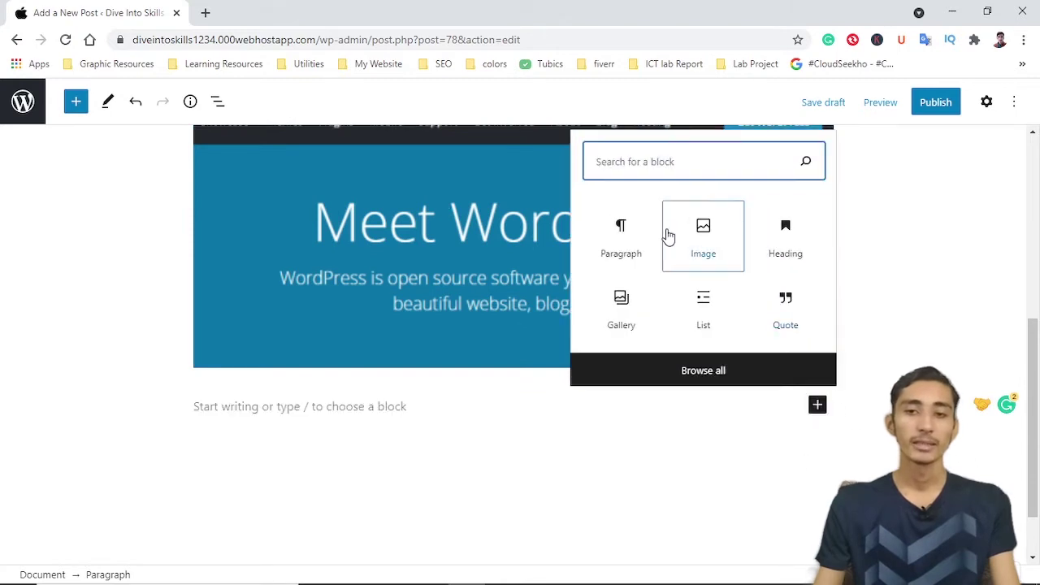
left_click(778, 229)
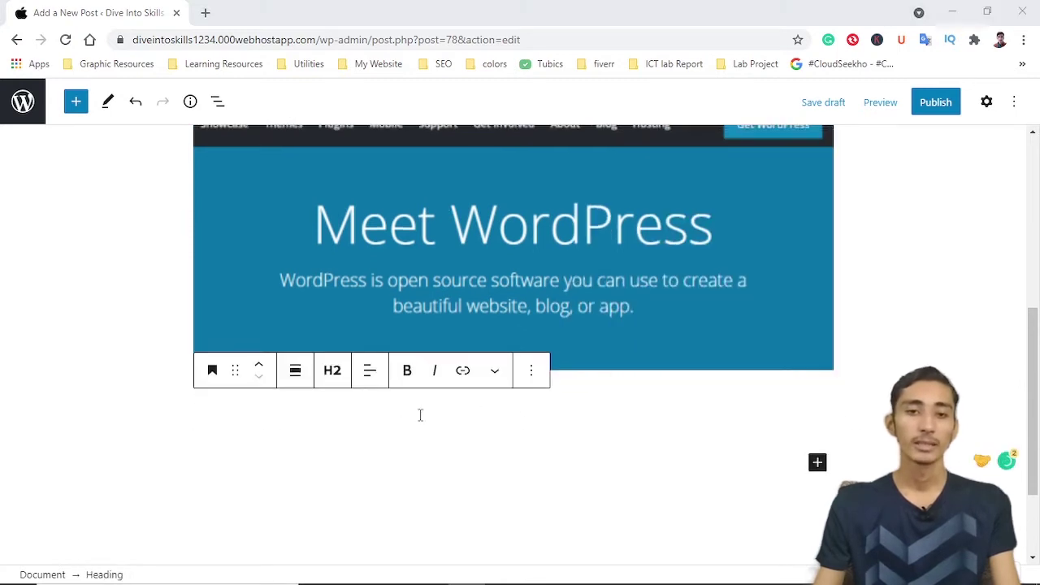
key("alt+Tab")
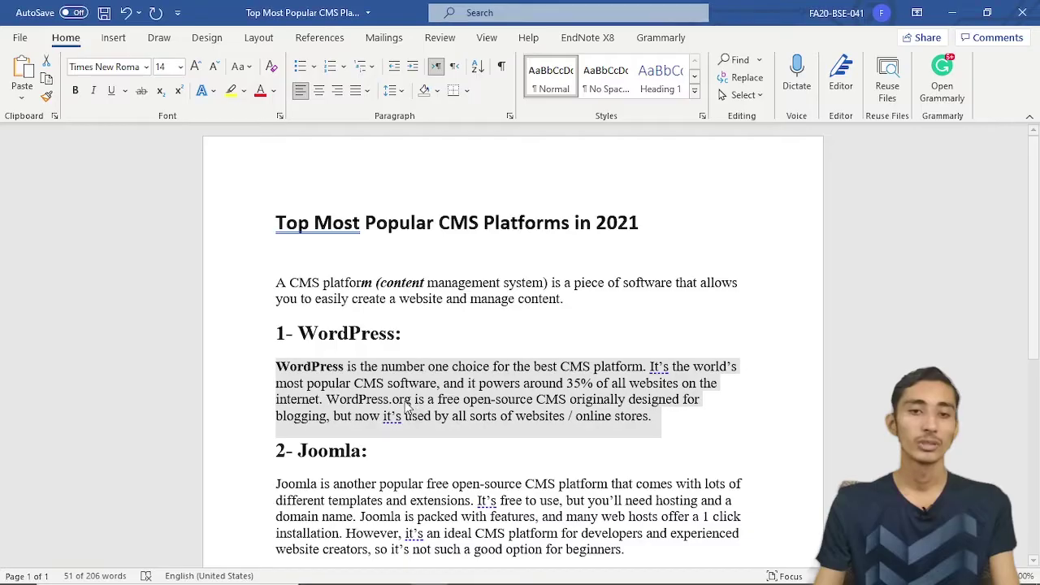
left_click(235, 464)
key("ctrl+c")
key("alt+Tab")
key("ctrl+v")
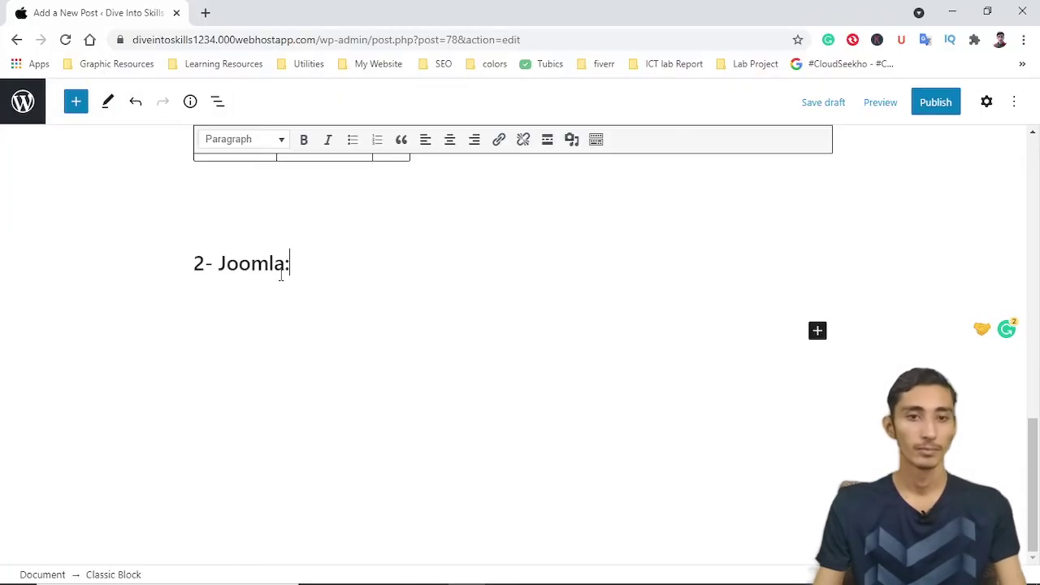
left_click(268, 264)
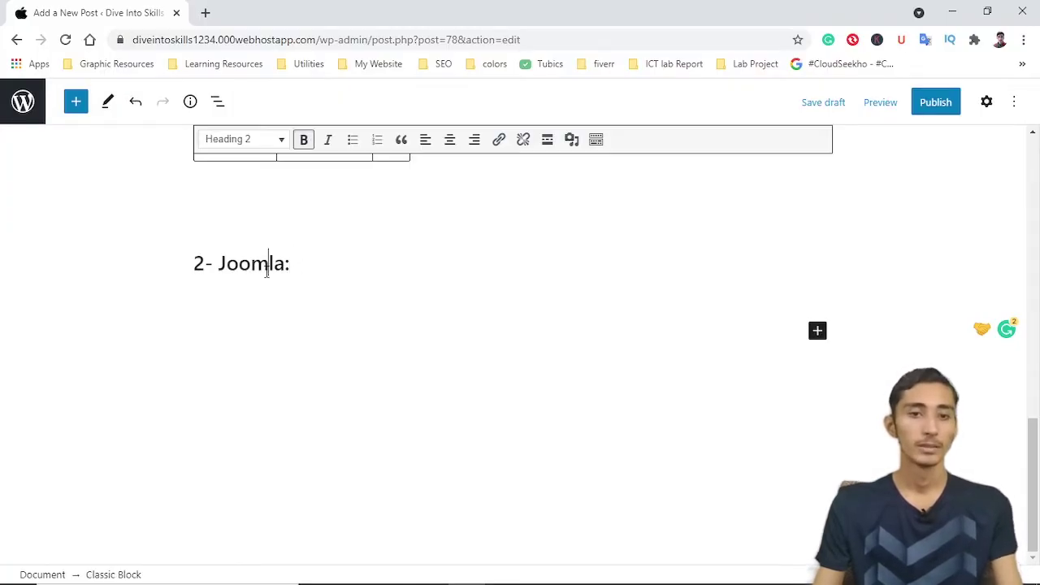
Add a Paragraph block under the "2- Joomla:" heading and paste in the Joomla description copied from the Word article
left_click(801, 322)
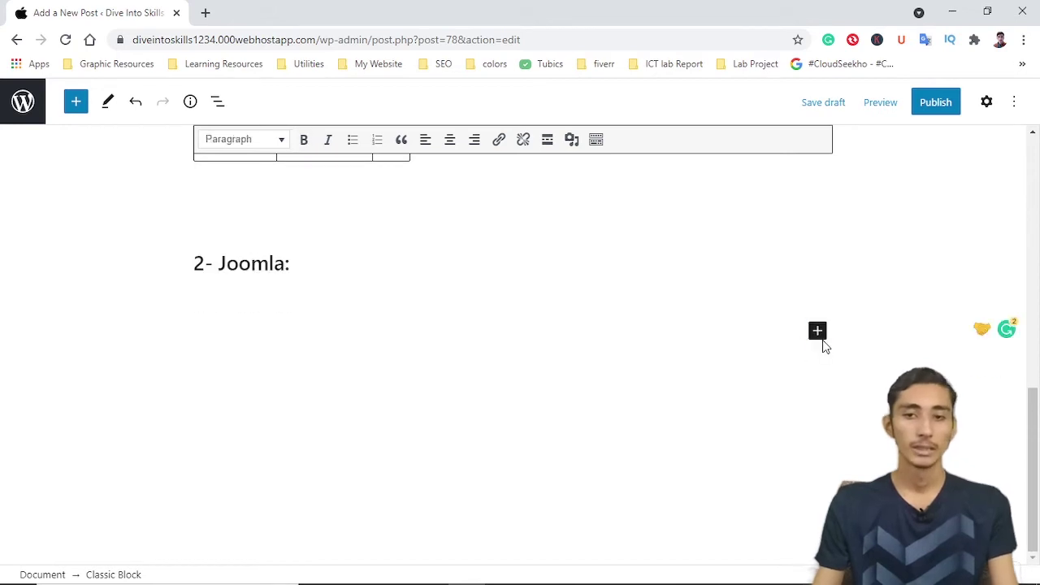
left_click(817, 333)
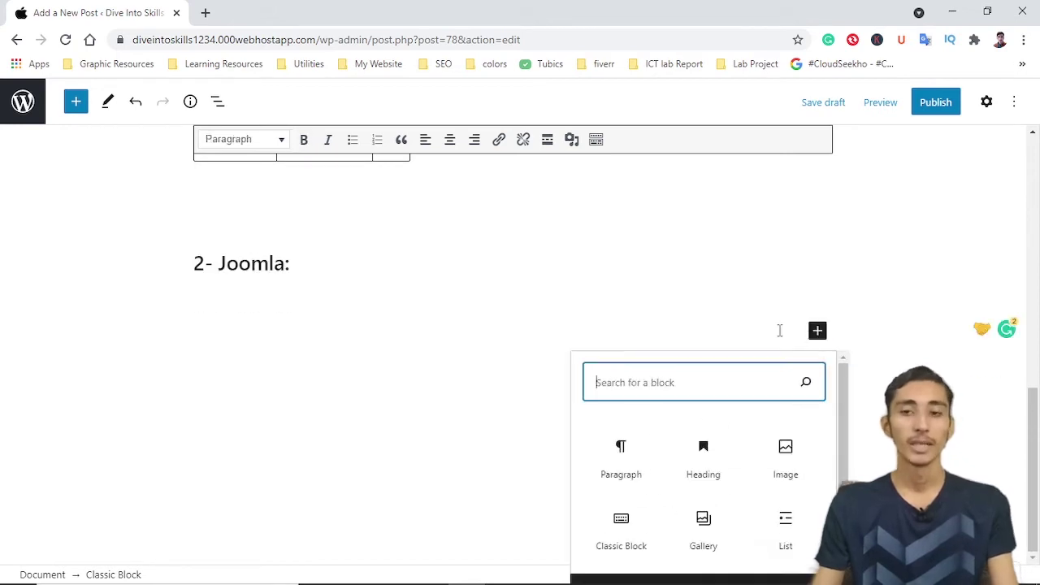
left_click(624, 446)
key("alt+Tab")
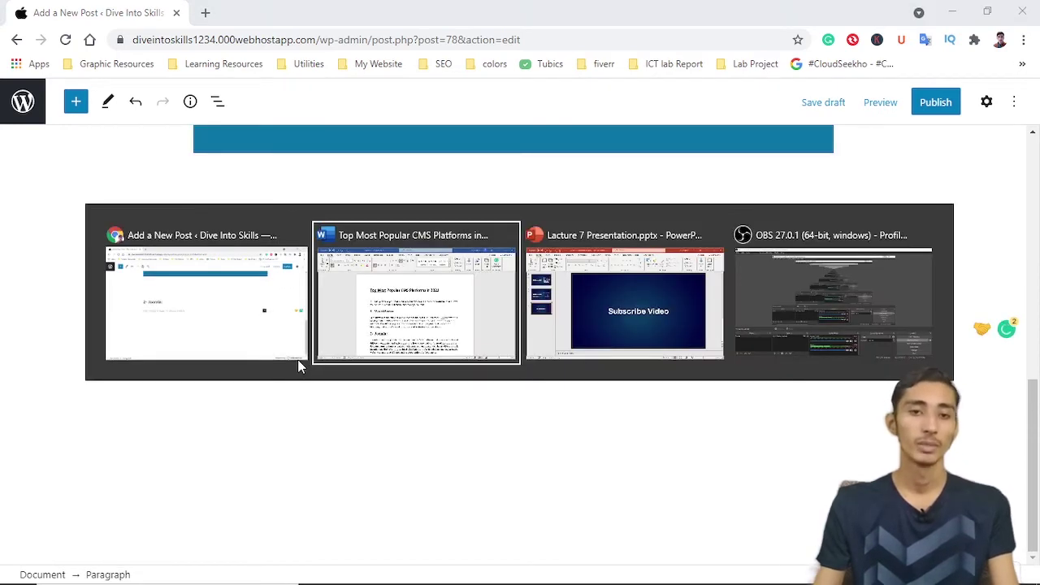
scroll(248, 388, "down", 3)
left_click_drag(247, 379, 190, 443)
key("ctrl+c")
key("alt+Tab")
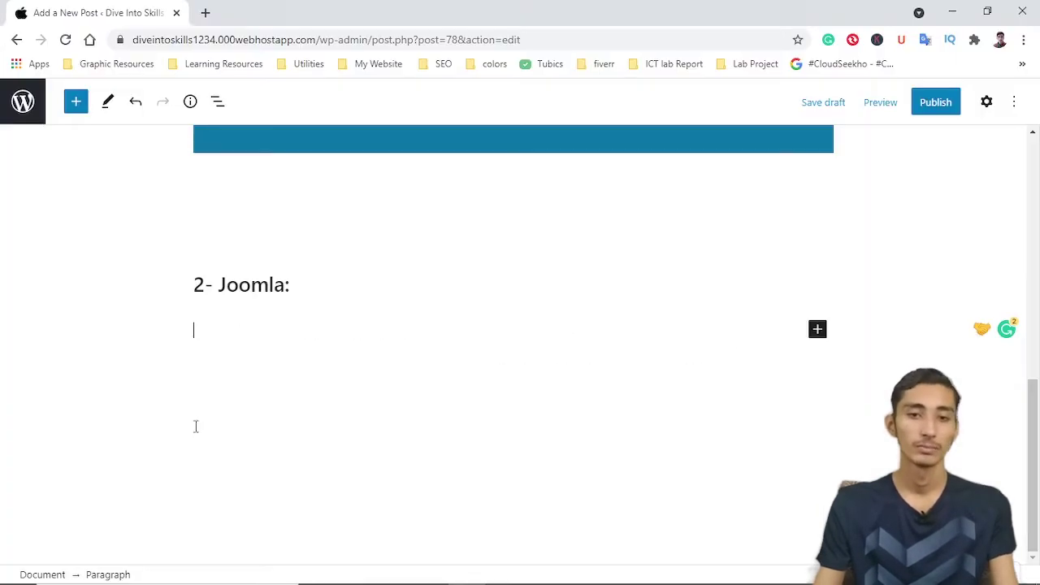
key("ctrl+v")
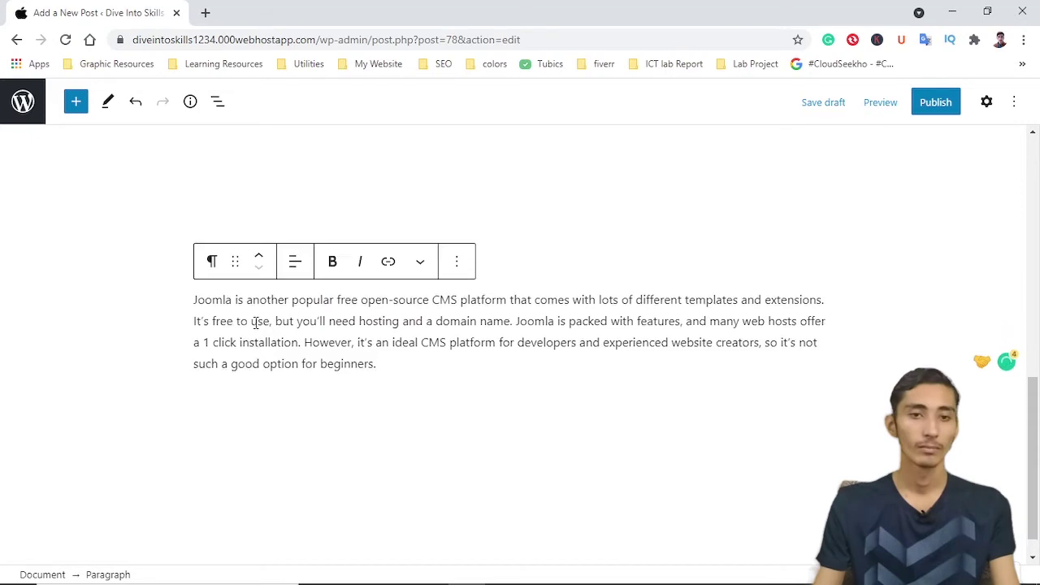
Start a new block below the Joomla description and make it an Image block
scroll(314, 377, "down", 1)
left_click(423, 524)
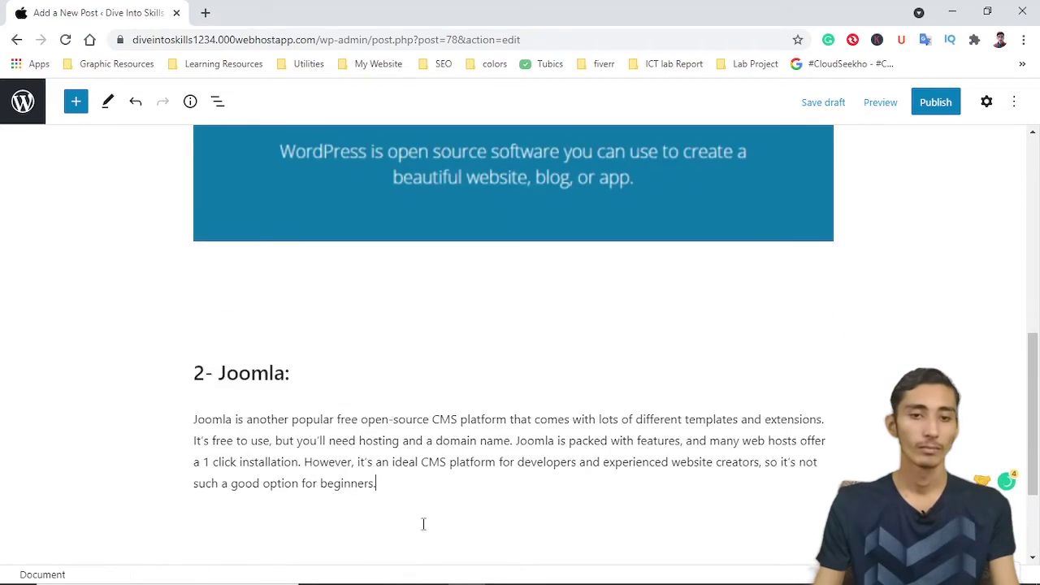
scroll(414, 397, "down", 1)
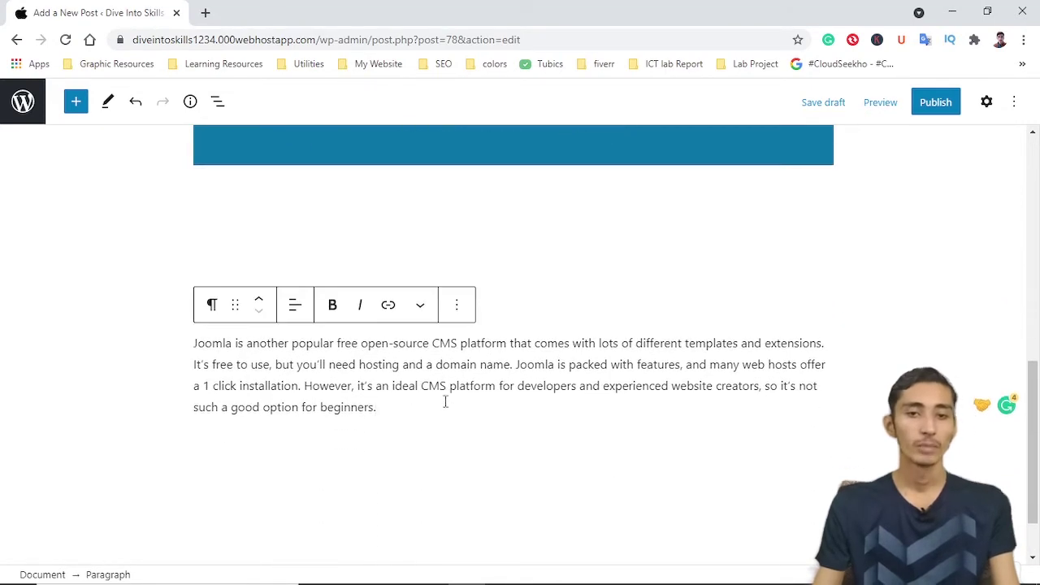
key("Return")
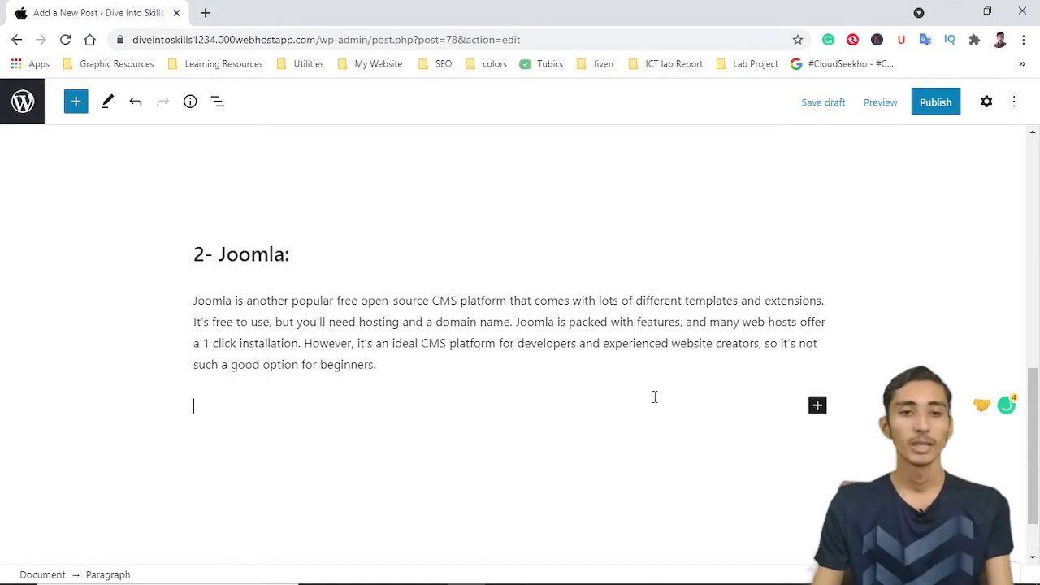
left_click(819, 405)
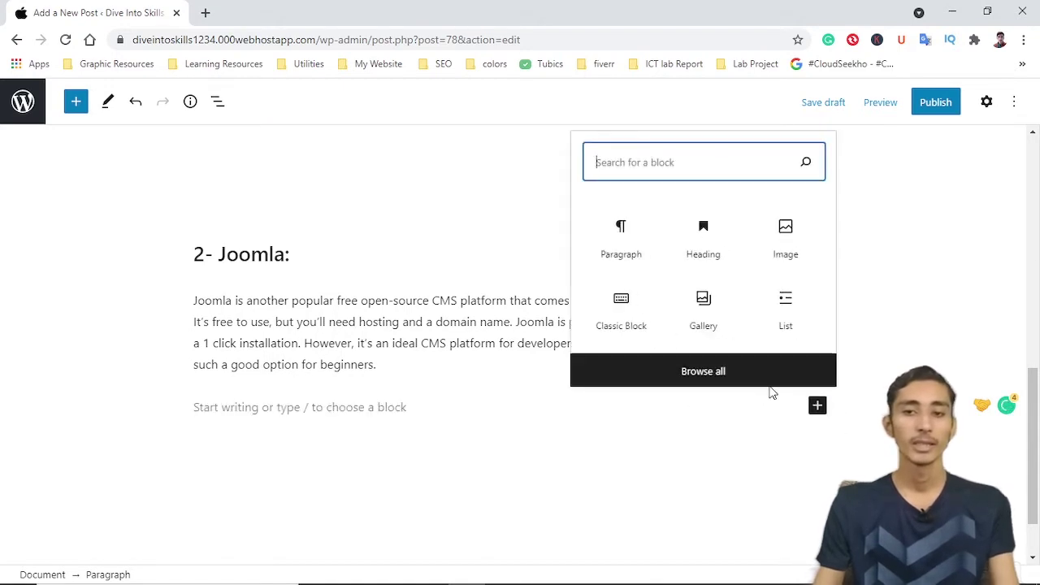
left_click(772, 238)
scroll(323, 420, "down", 1)
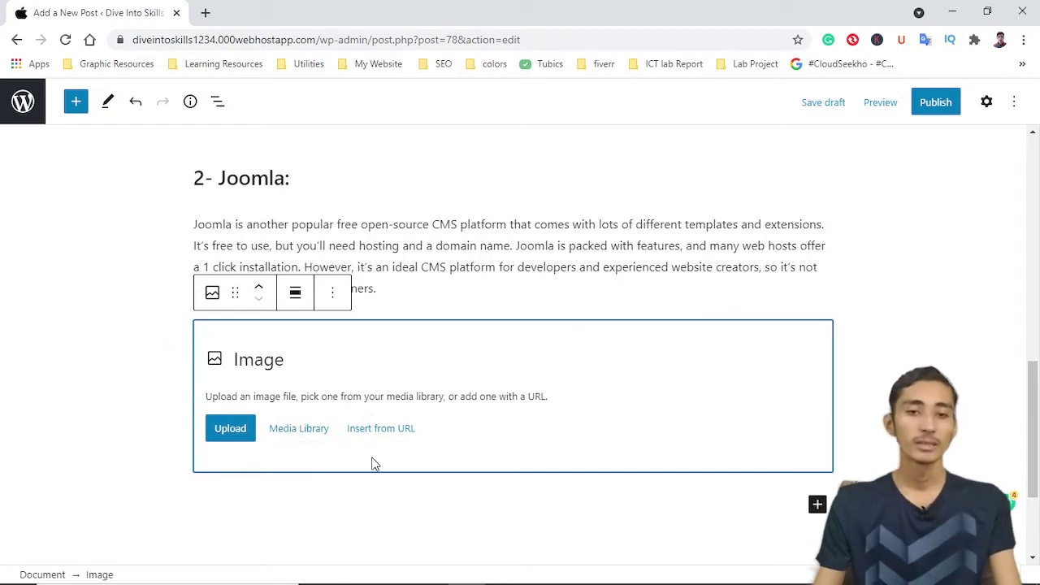
Upload joomla.jpg from the Post Pics folder on the Desktop and enlarge it to the full width of the content column
left_click(402, 428)
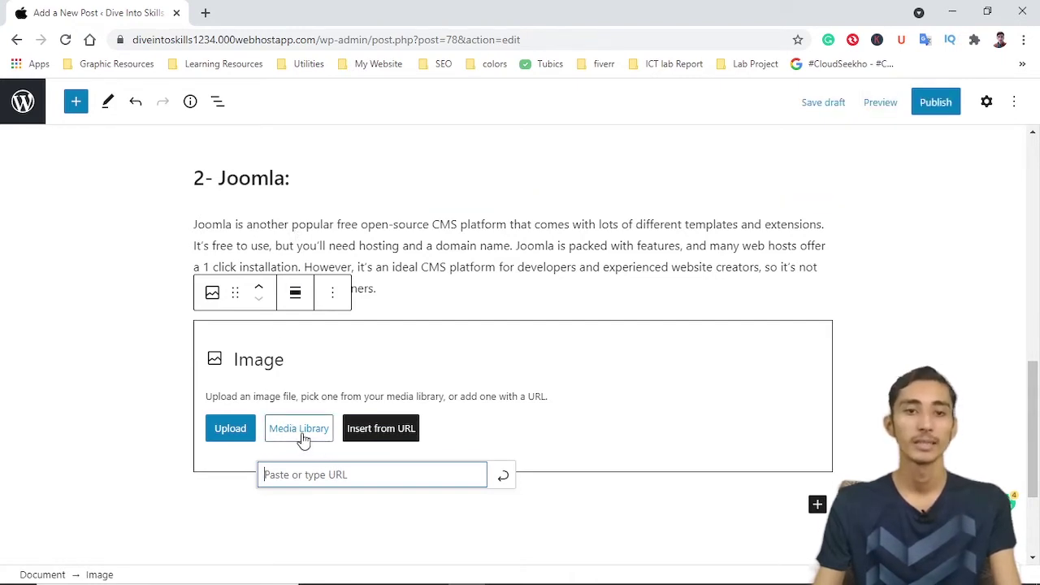
left_click(231, 432)
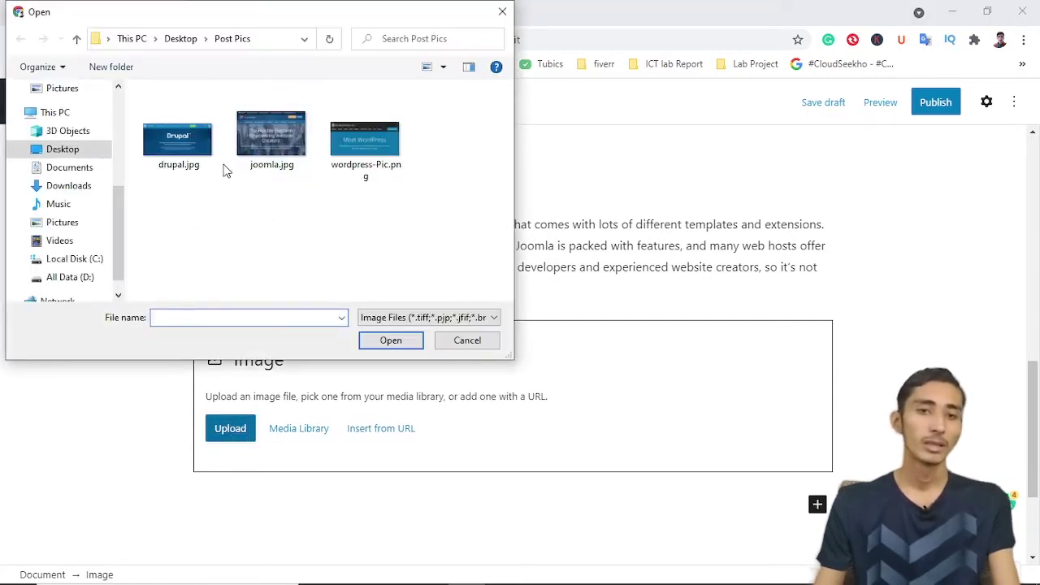
left_click(281, 156)
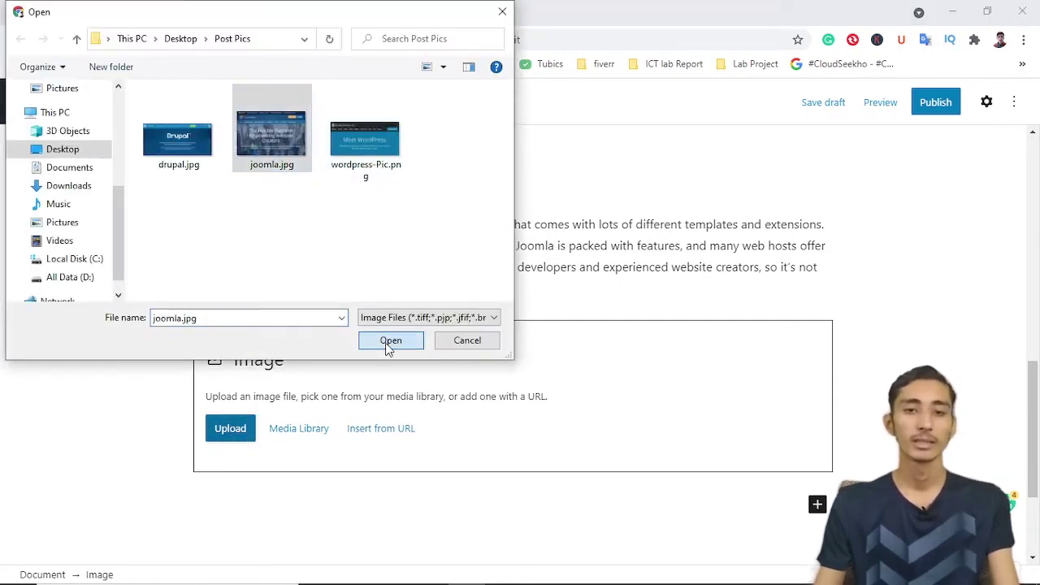
left_click(391, 340)
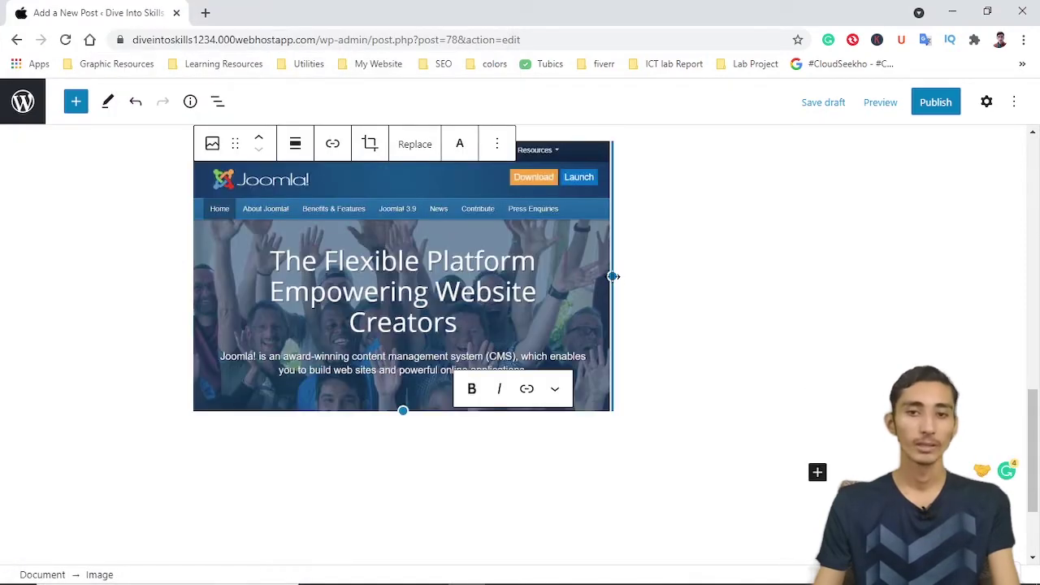
left_click_drag(613, 275, 834, 281)
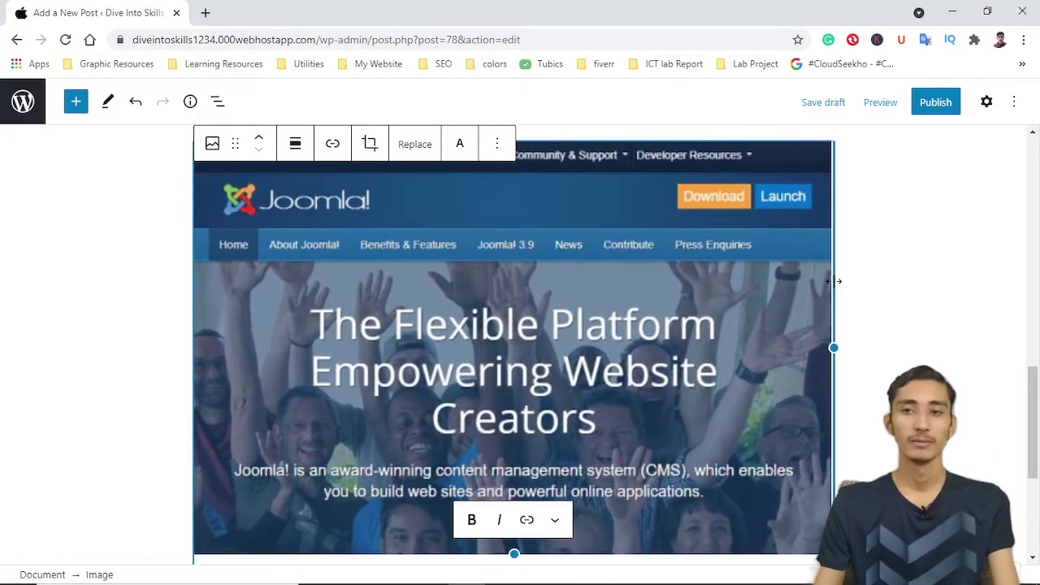
Add a Heading block below the Joomla image and paste the "3- Drupal:" heading copied from the Word article into it
scroll(596, 323, "down", 3)
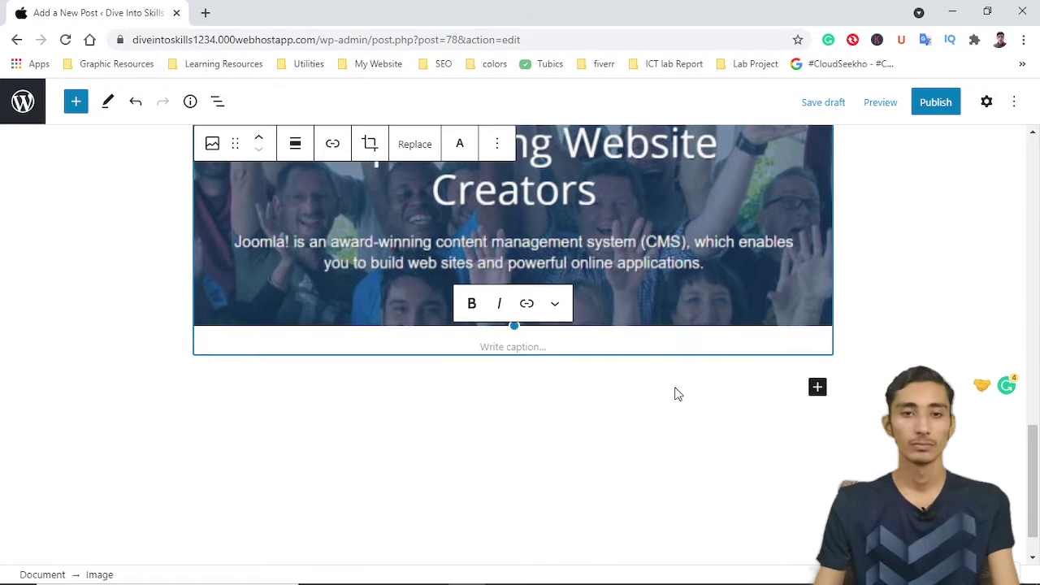
left_click(816, 388)
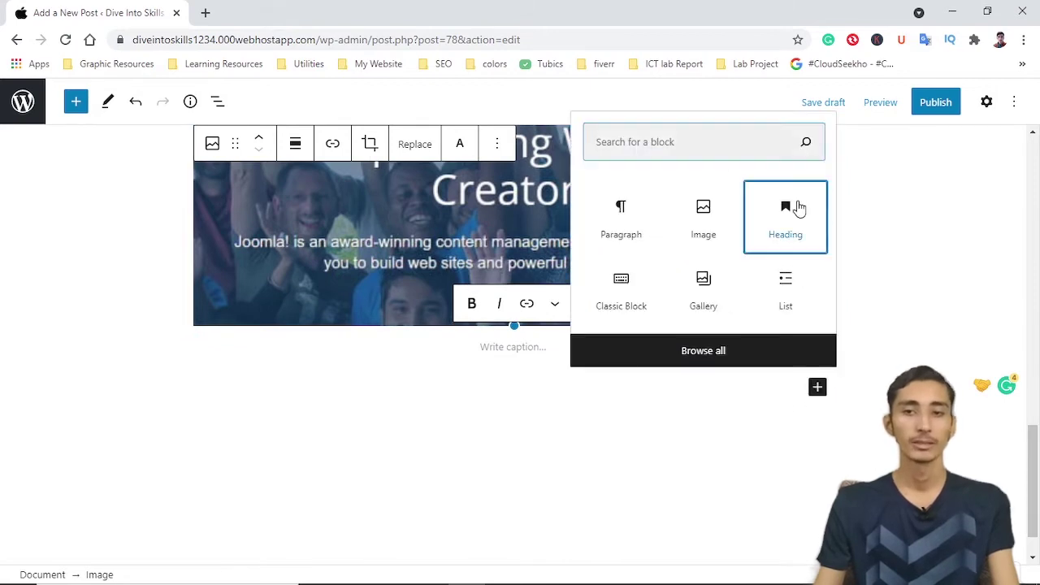
left_click(797, 209)
key("alt+Tab")
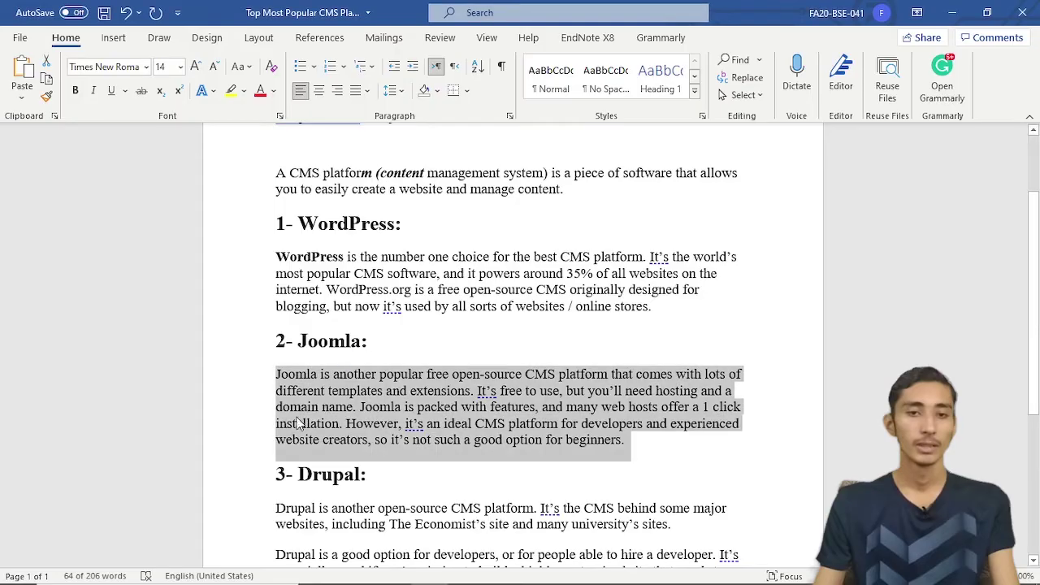
scroll(250, 370, "down", 3)
left_click(251, 368)
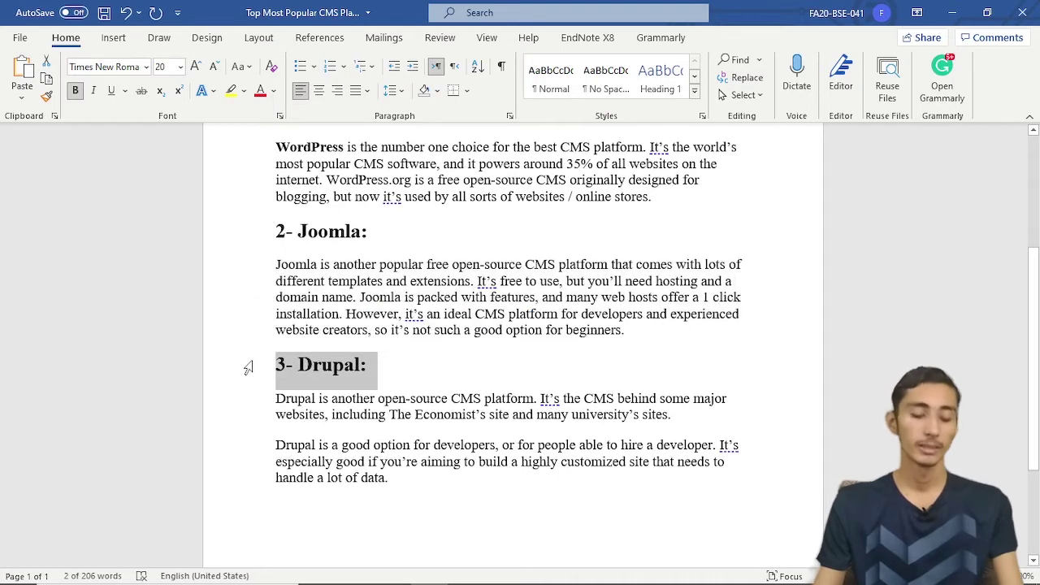
key("alt+Tab")
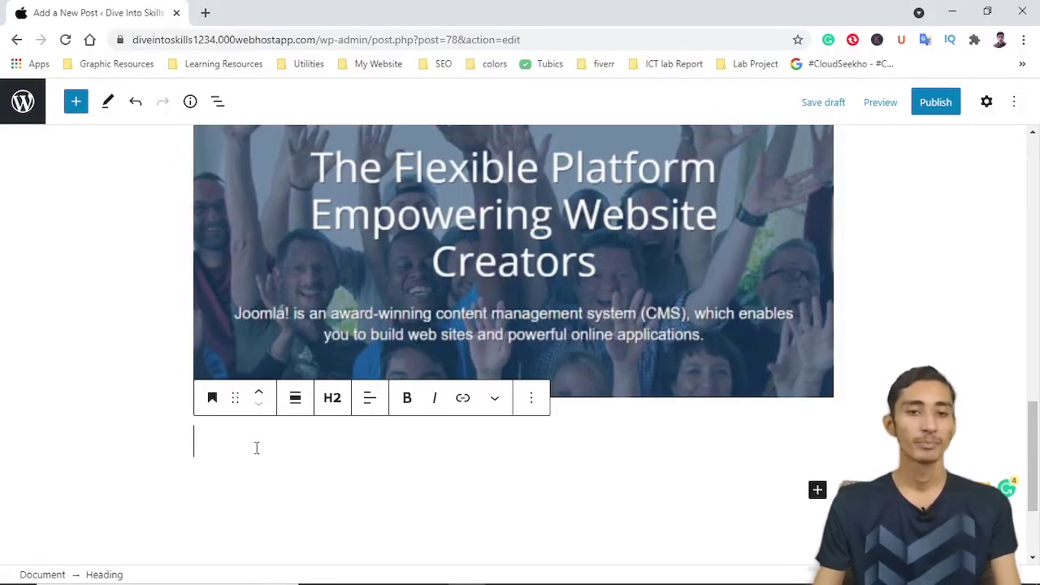
type("3- Drupal:")
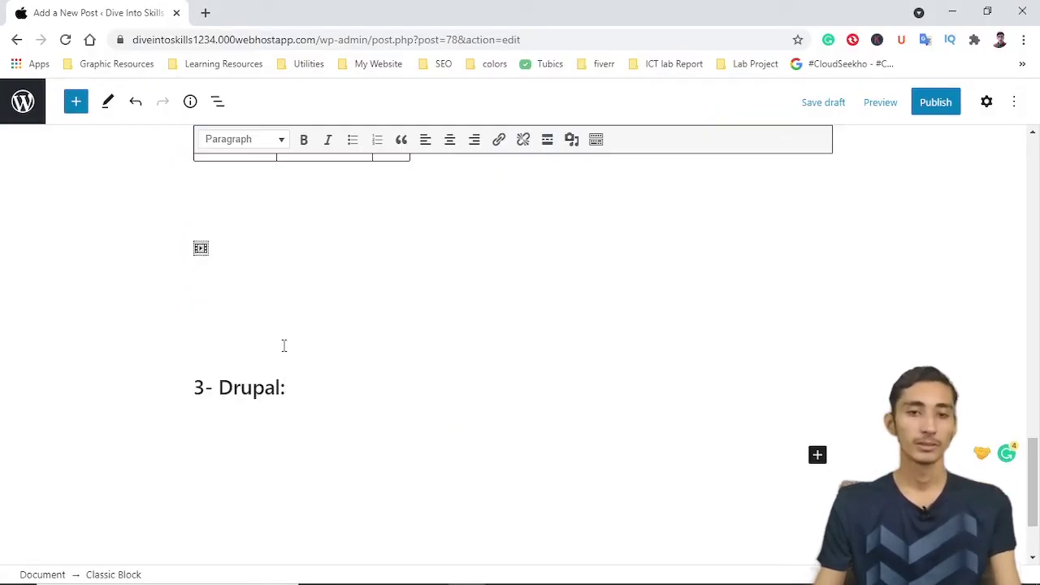
Add a Paragraph block under the "3- Drupal:" heading and paste in both Drupal paragraphs copied from the Word article
left_click(818, 454)
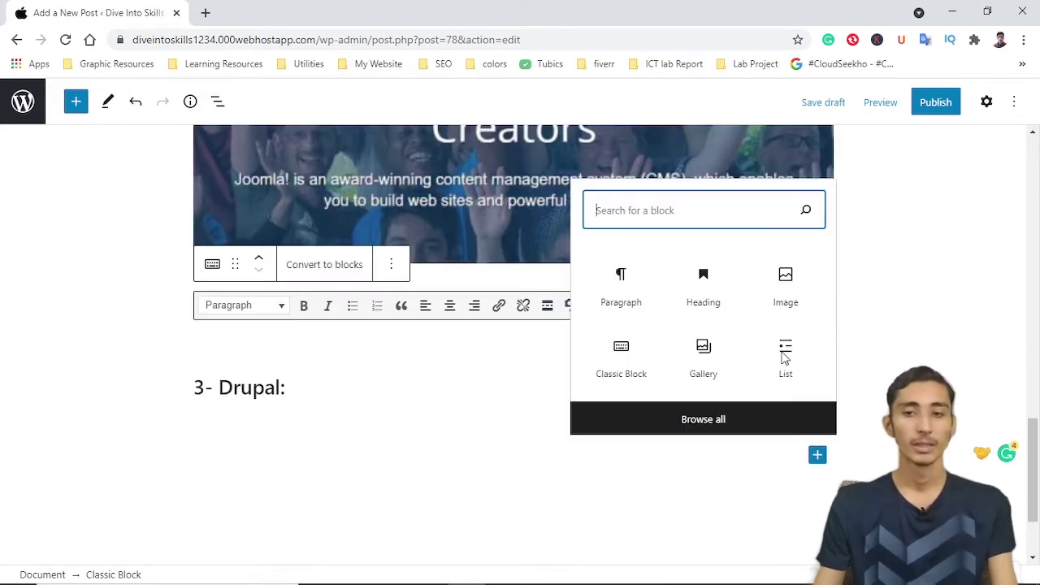
left_click(621, 289)
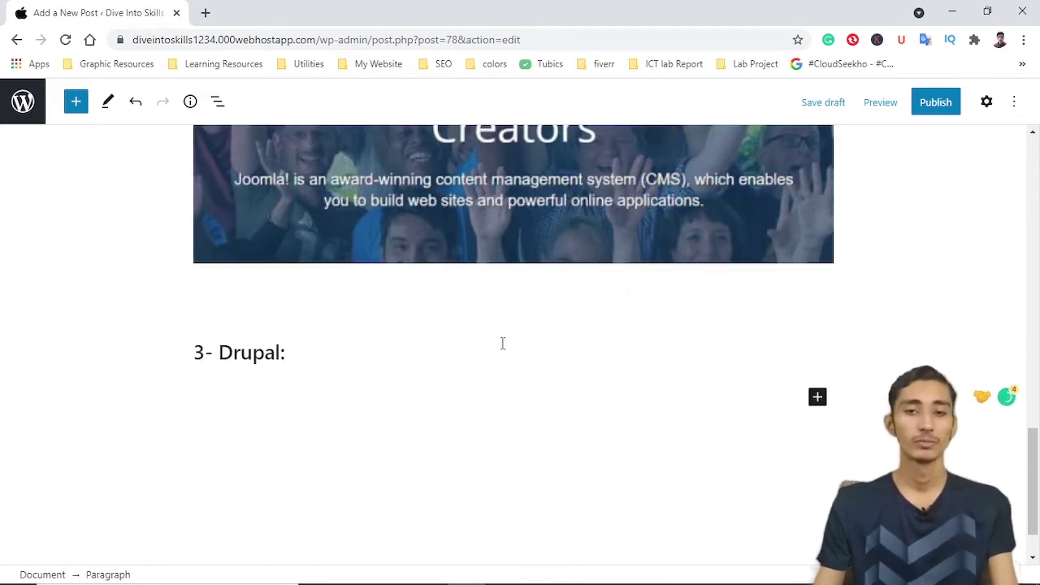
key("alt+Tab")
left_click_drag(252, 406, 240, 476)
key("alt+Tab")
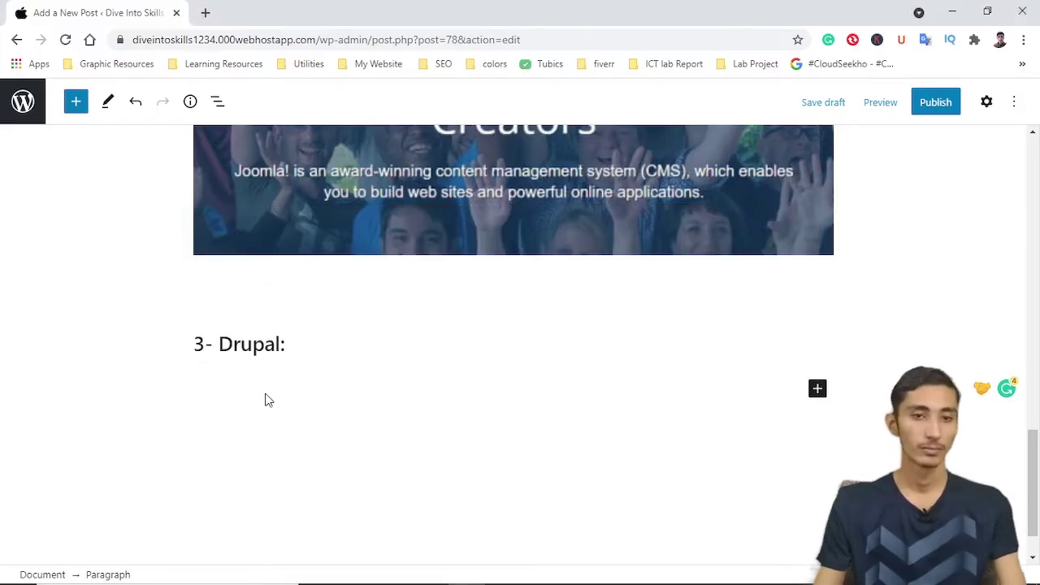
type("Drupal is another open-source CMS platform. It’s the CMS behind some major websites, including The Economist’s site and many university’s sites.  Drupal is a good option for developers, or for people able to hire a developer. It’s especially good if you’re aiming to build a highly customized site that needs to handle a lot of data.")
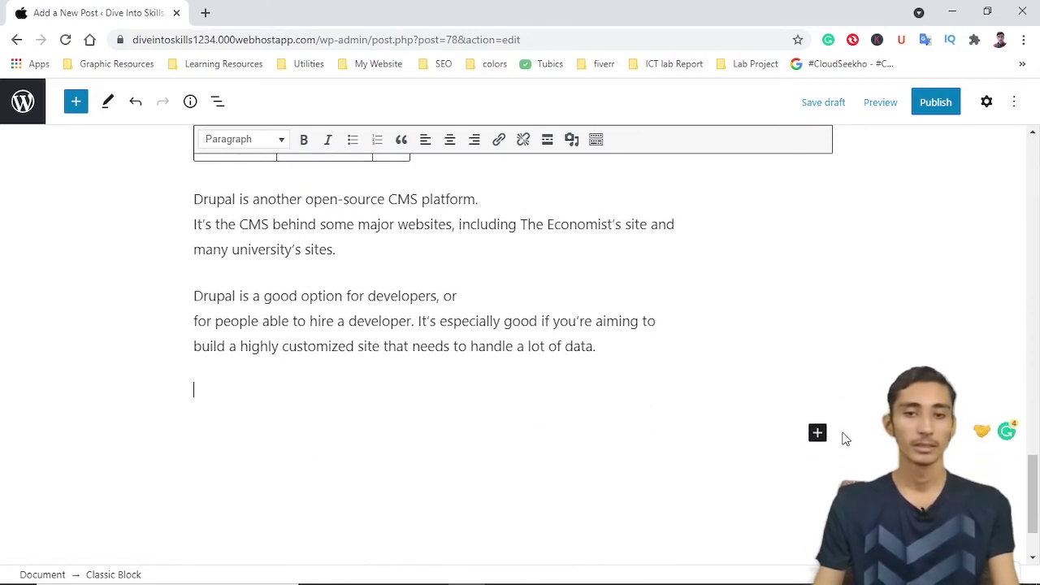
Insert drupal.jpg from the Post Pics folder in an Image block below the Drupal text and enlarge it to the content column's full width
left_click(817, 432)
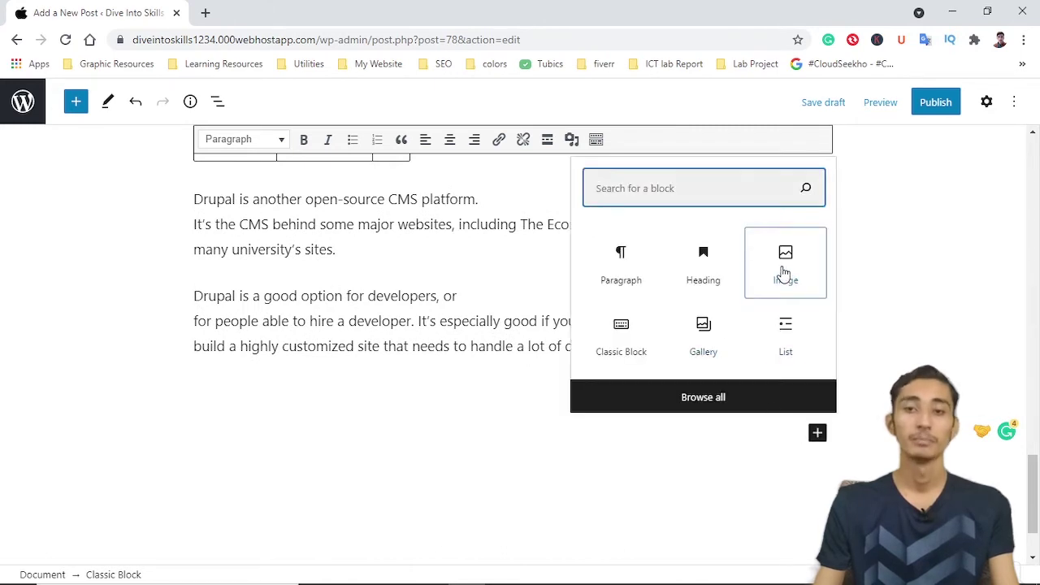
left_click(785, 273)
left_click(246, 267)
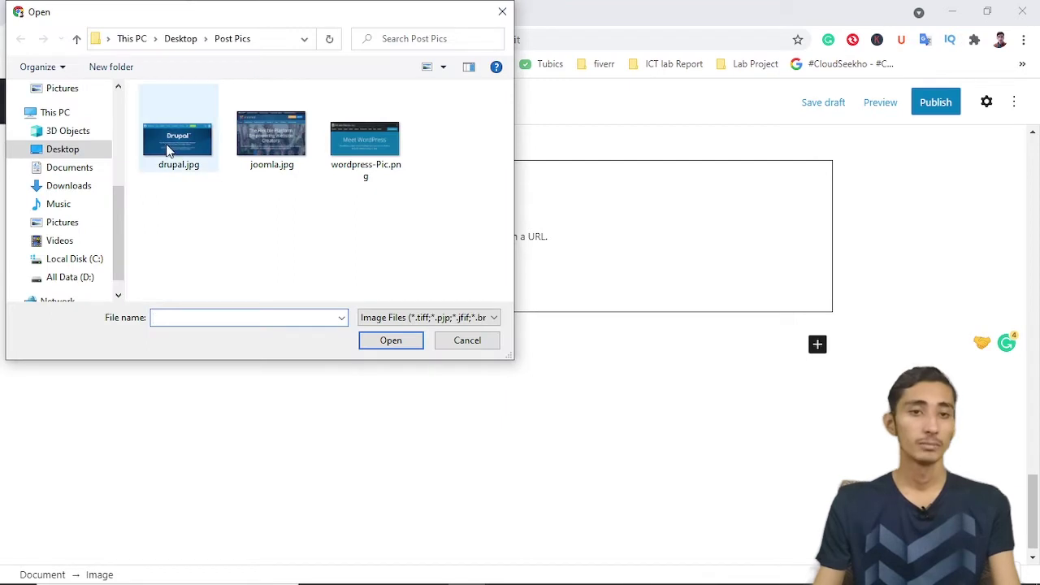
left_click(194, 147)
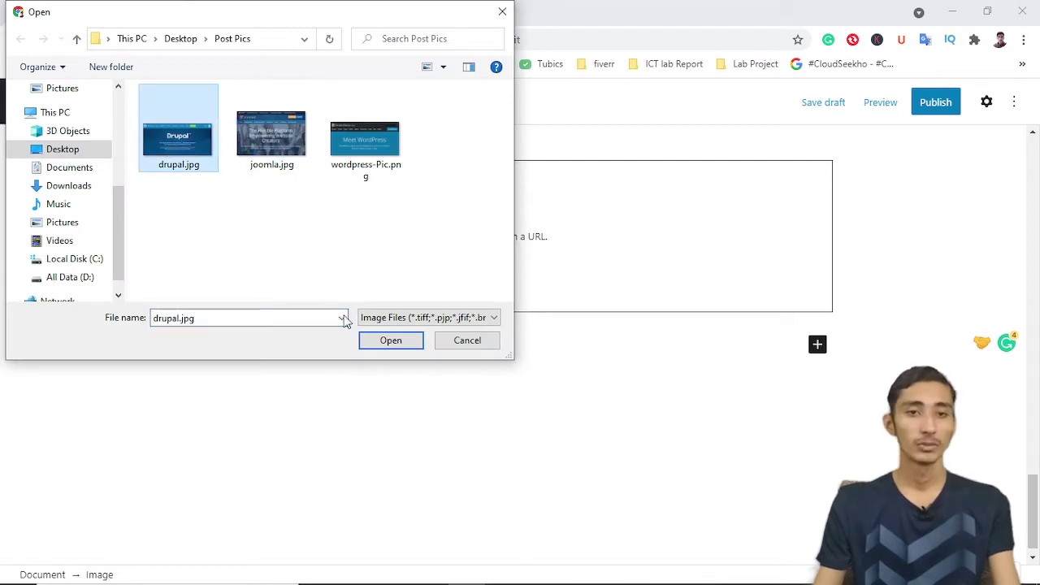
left_click(413, 342)
scroll(707, 318, "up", 1)
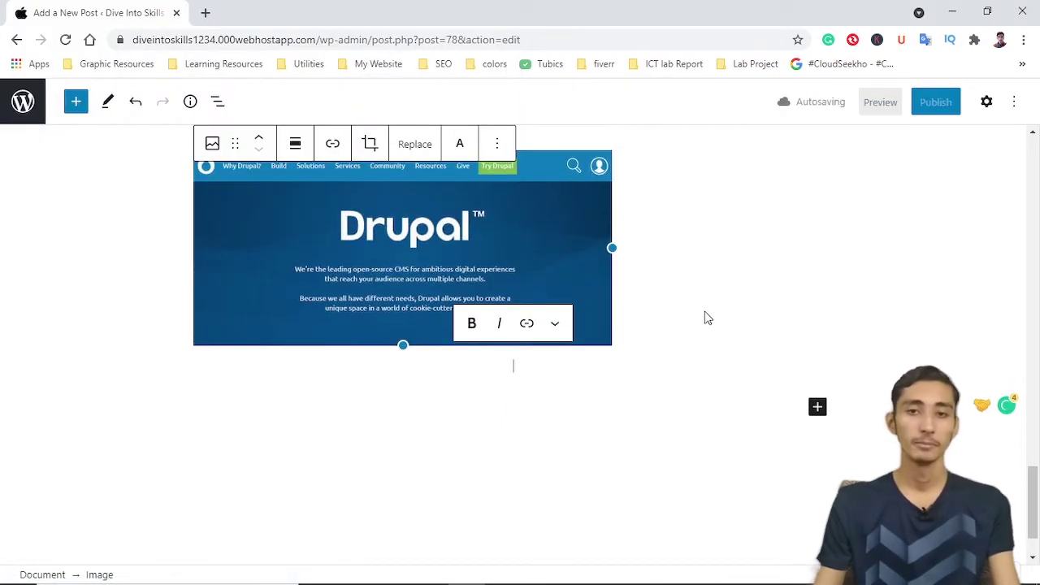
left_click_drag(614, 247, 837, 246)
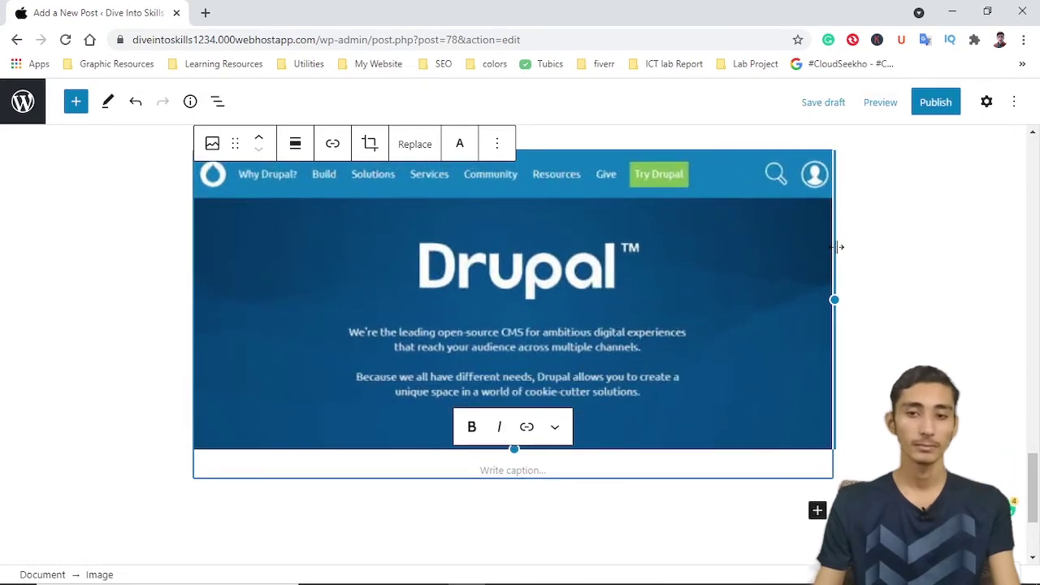
Display the block settings for the "1- WordPress:" heading in the settings sidebar
scroll(371, 460, "up", 12)
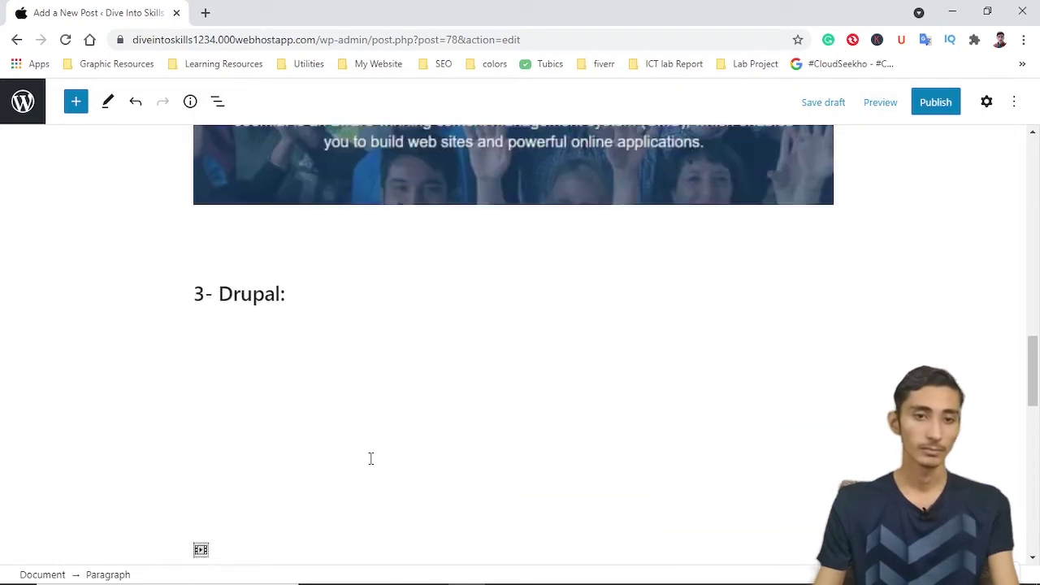
scroll(370, 464, "up", 10)
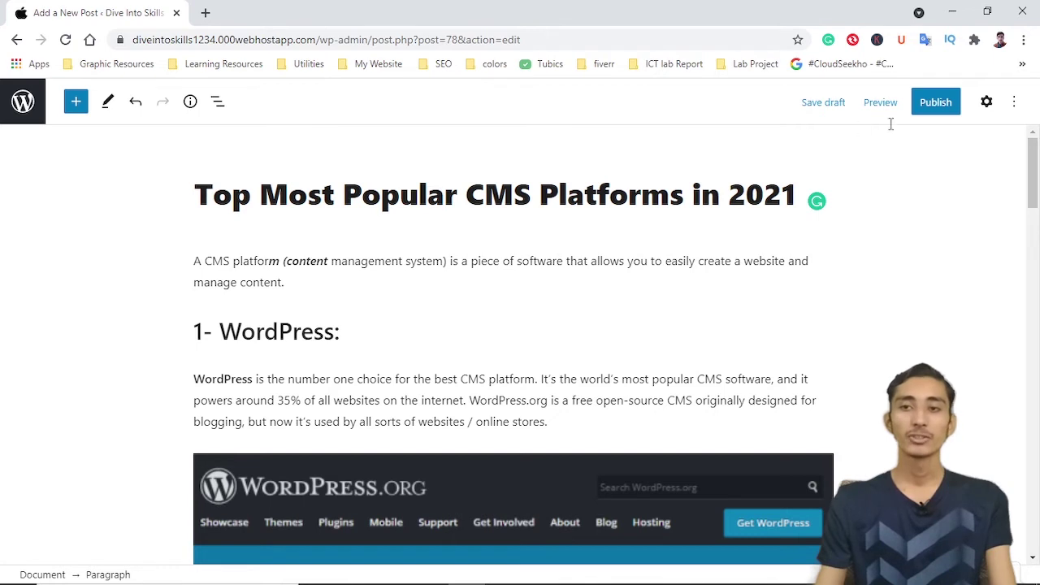
left_click(990, 103)
left_click(848, 143)
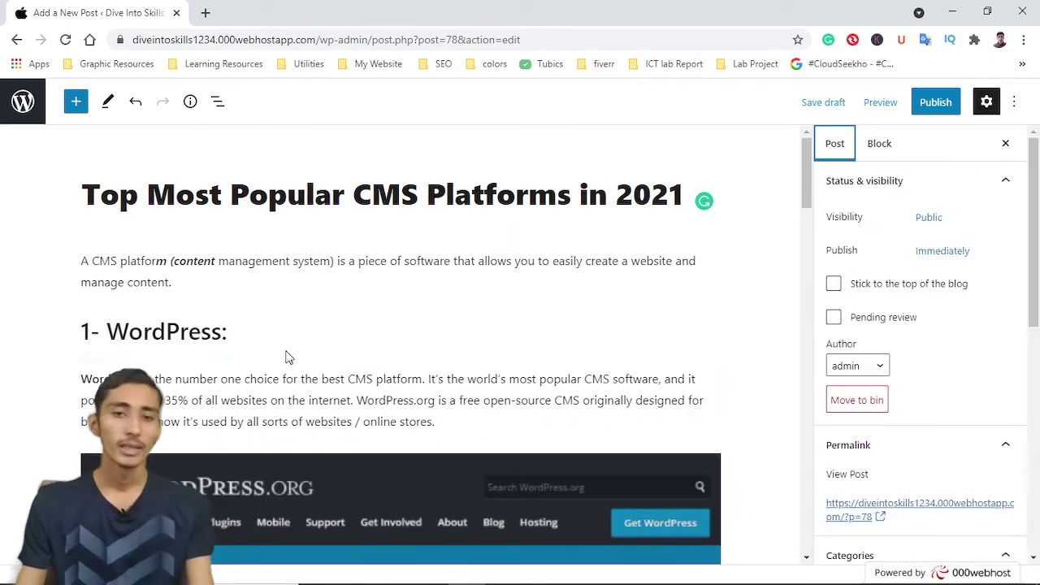
triple_click(223, 329)
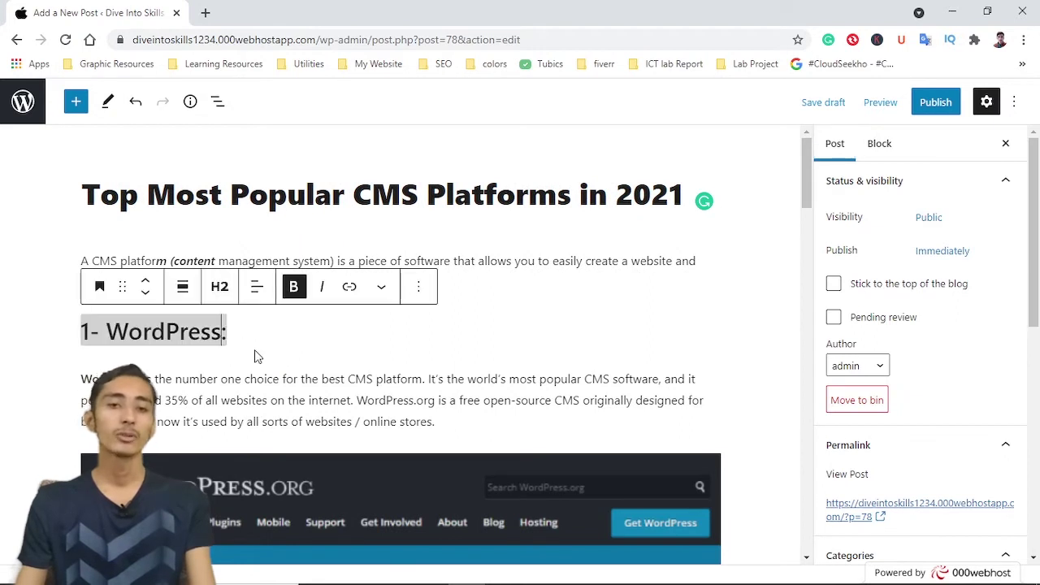
left_click(252, 341)
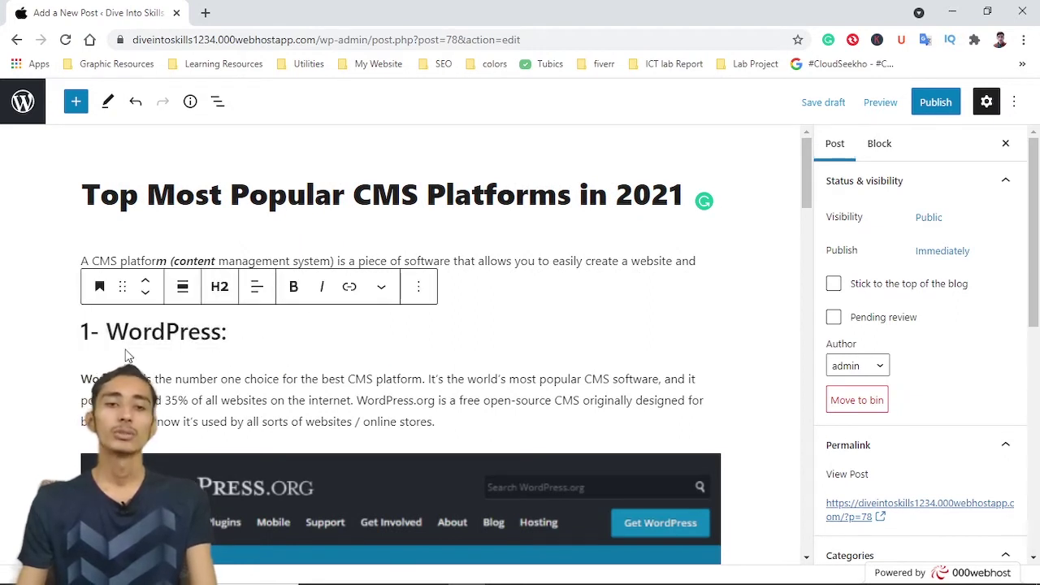
left_click(878, 144)
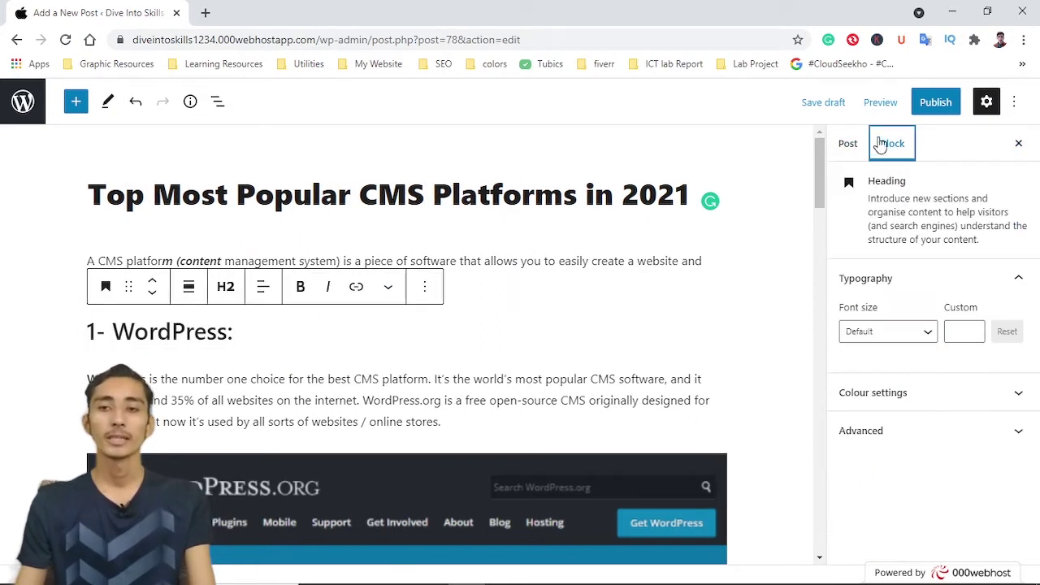
Try the Large and Medium font sizes on the "1- WordPress:" heading and return it to Default
left_click(906, 331)
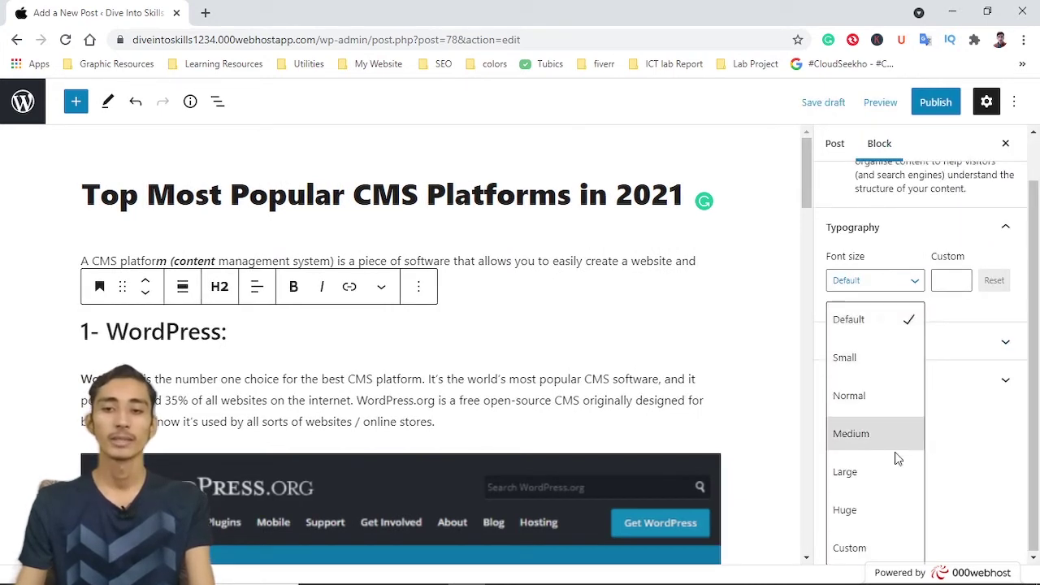
left_click(881, 474)
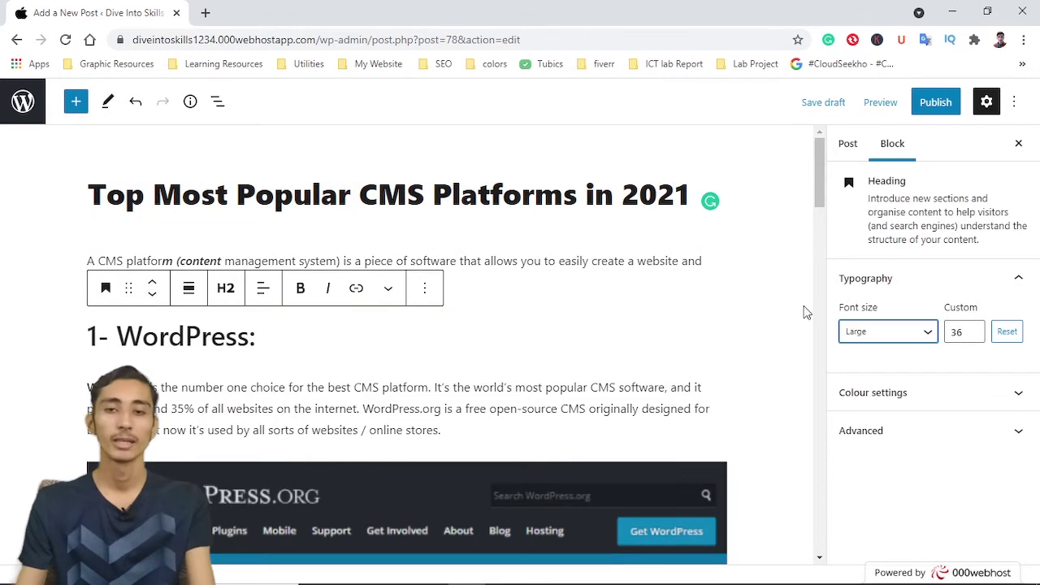
left_click(853, 333)
left_click(862, 429)
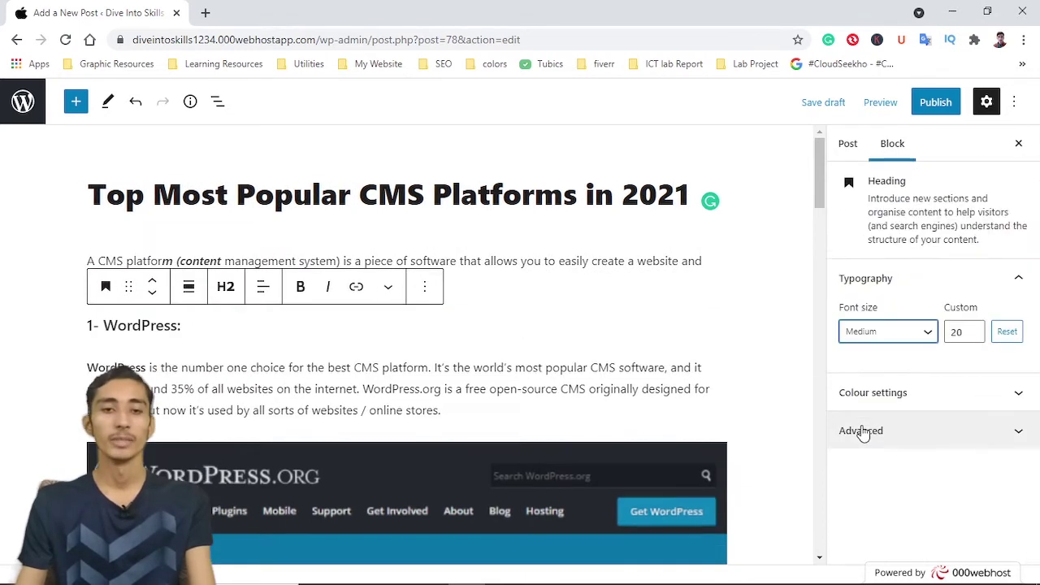
left_click(870, 332)
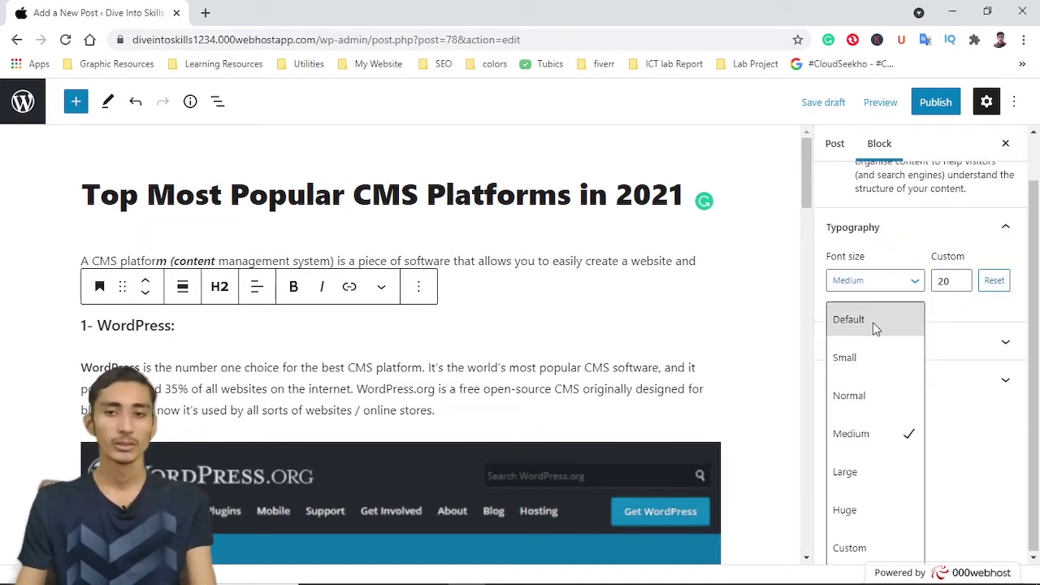
left_click(875, 323)
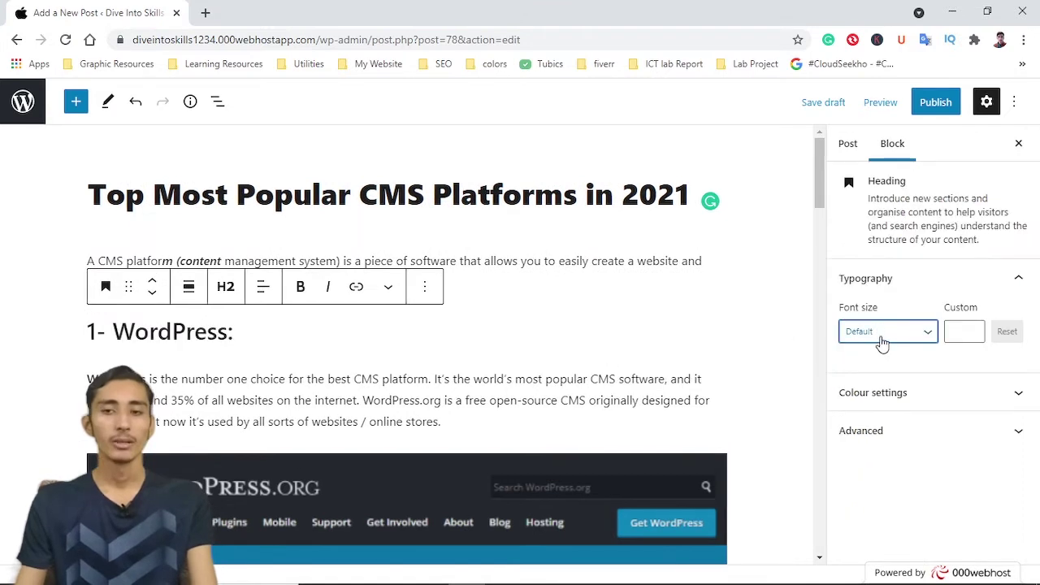
Try a custom font size of 25 on the "1- WordPress:" heading and clear the value again
left_click(964, 334)
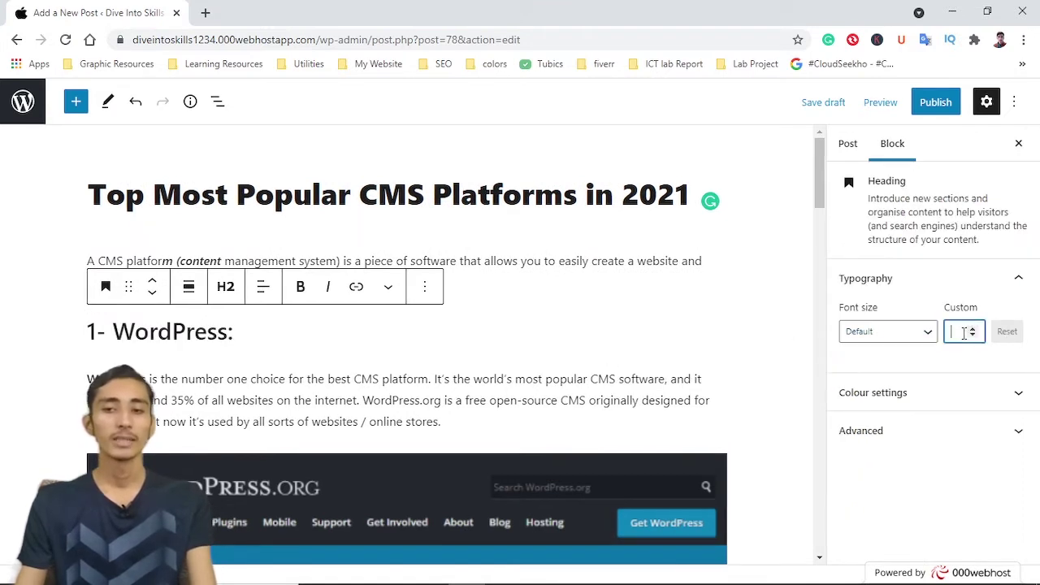
type("25")
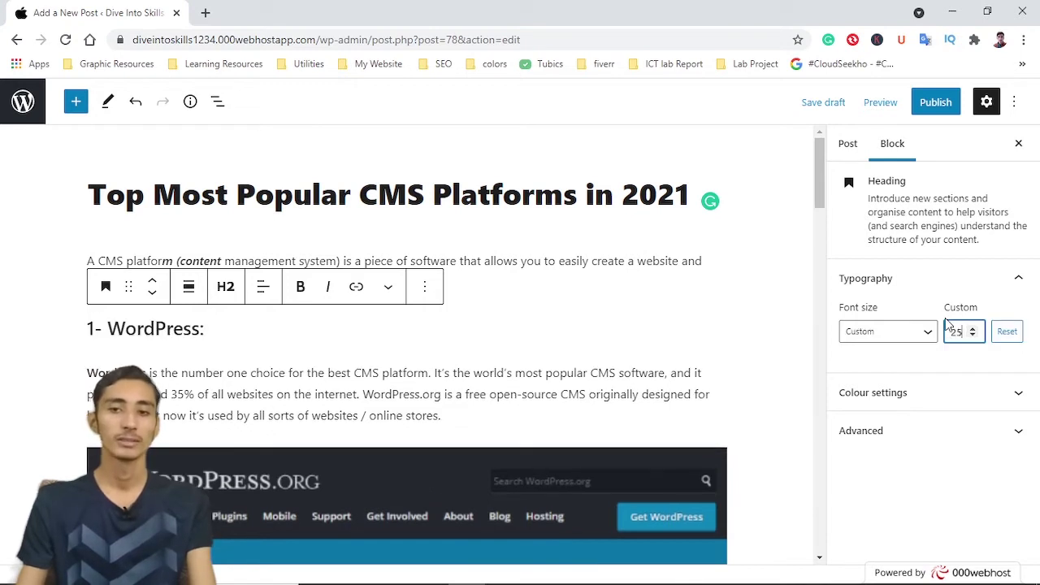
key("BackSpace")
key("BackSpace")
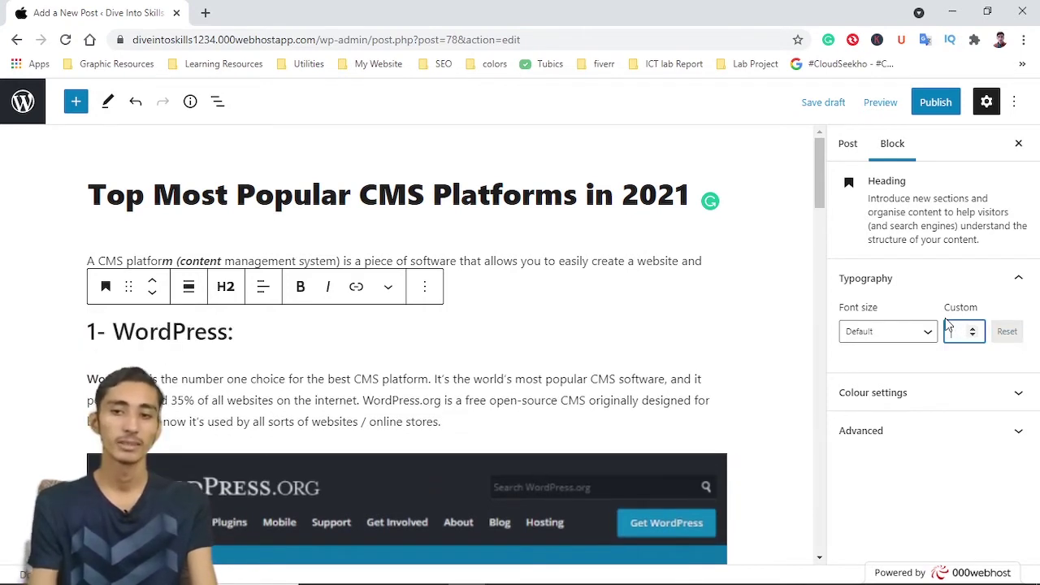
left_click(603, 306)
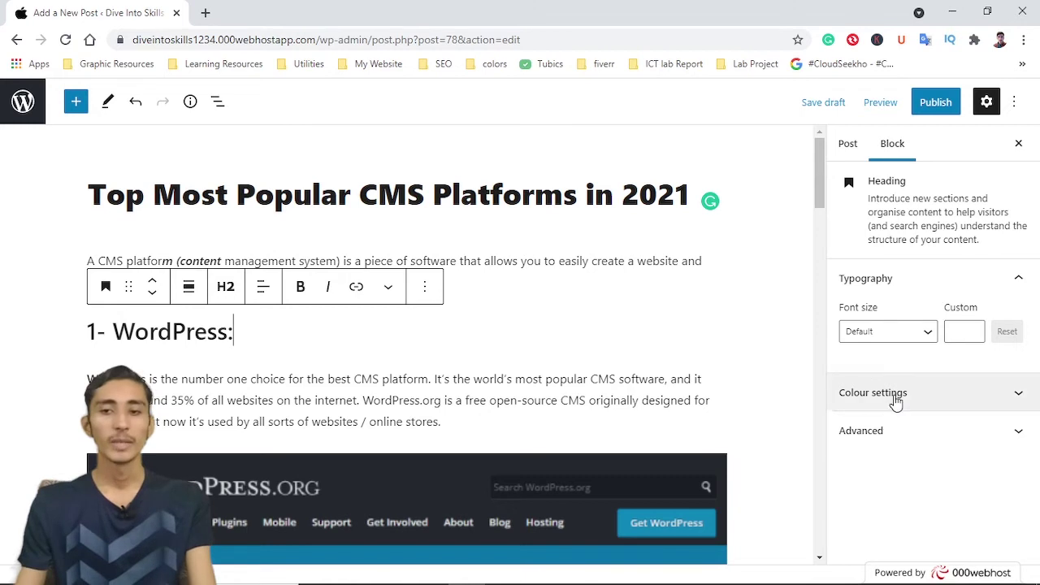
Try red as the text colour of the "1- WordPress:" heading and settle on yellow
left_click(894, 397)
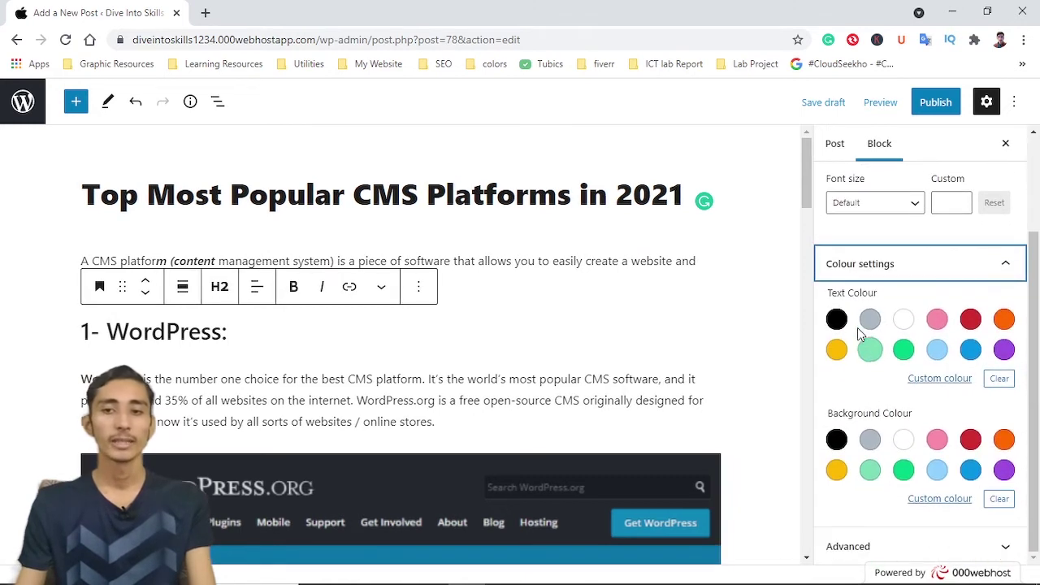
left_click(971, 319)
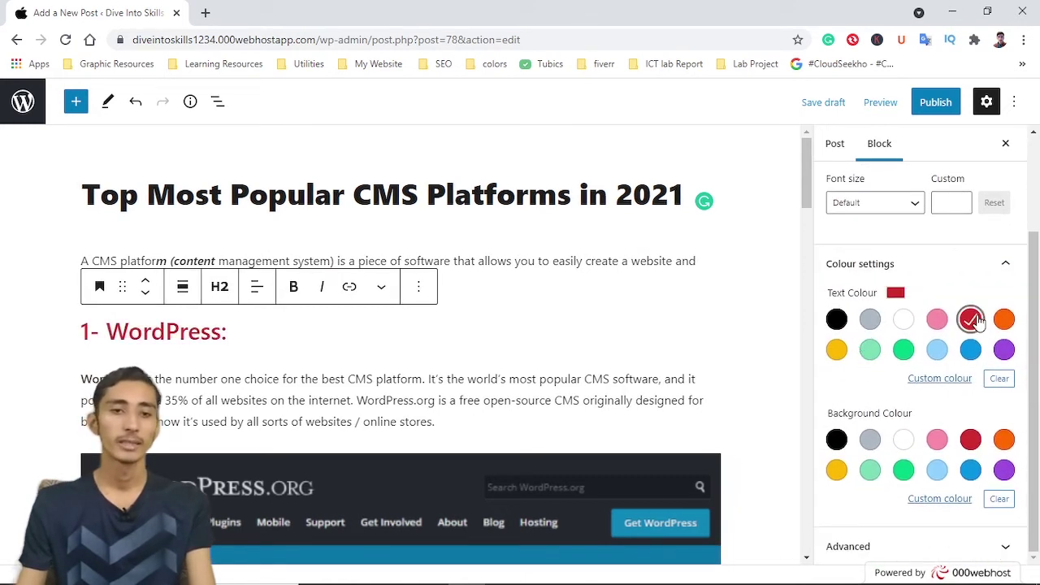
left_click(837, 350)
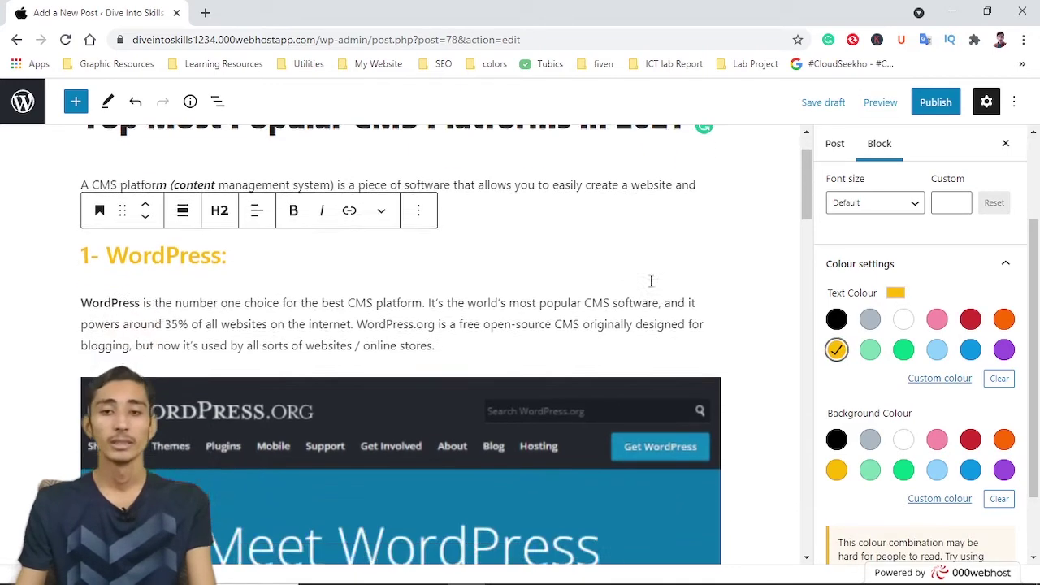
Try pink and grey background colours on the "1- WordPress:" heading and clear the background colour
scroll(847, 390, "down", 1)
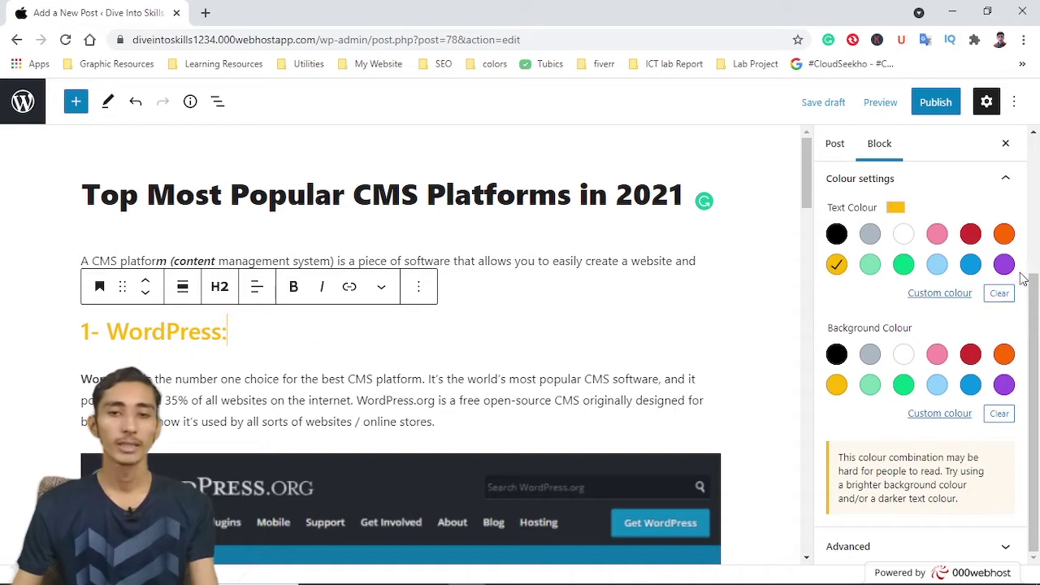
left_click(937, 355)
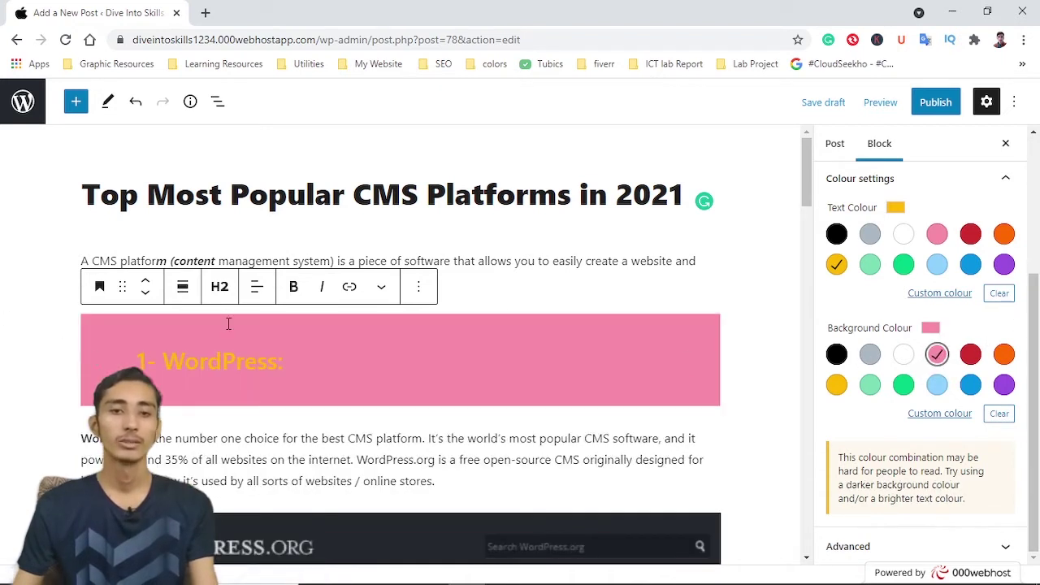
left_click(870, 355)
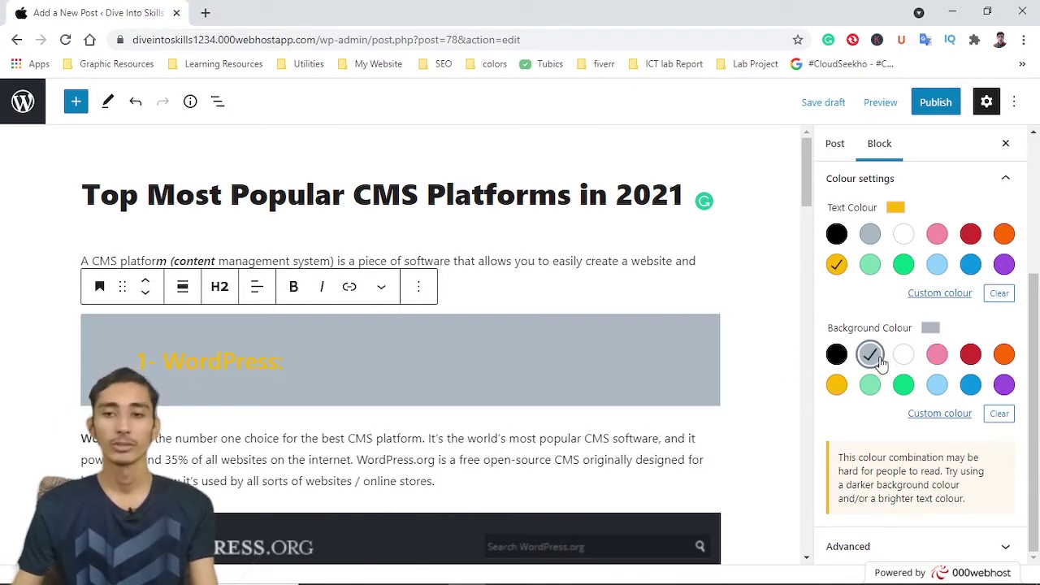
left_click(998, 414)
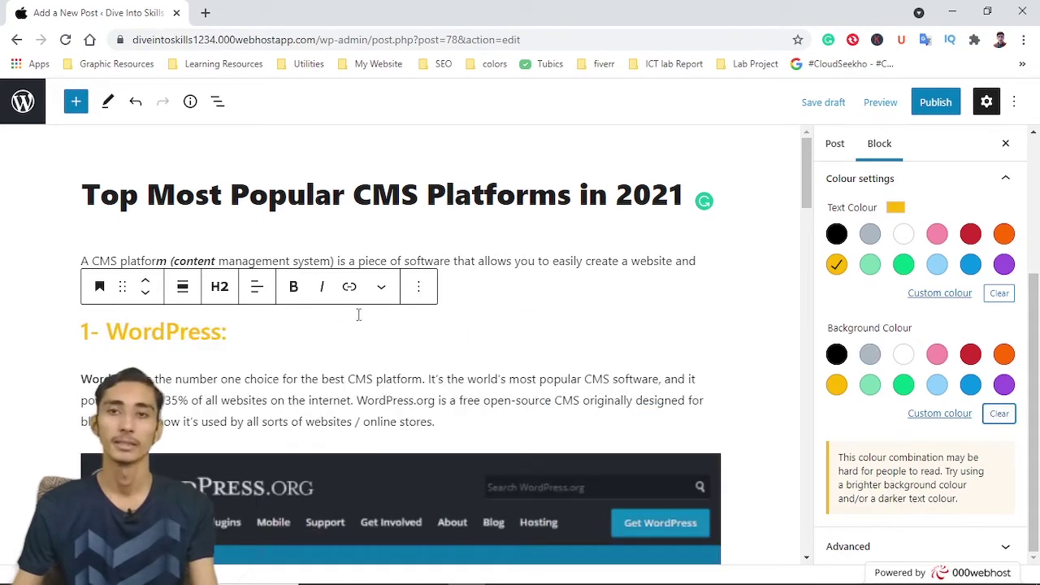
Examine the heading's advanced settings for the HTML anchor and additional CSS classes
scroll(358, 315, "down", 2)
left_click(847, 547)
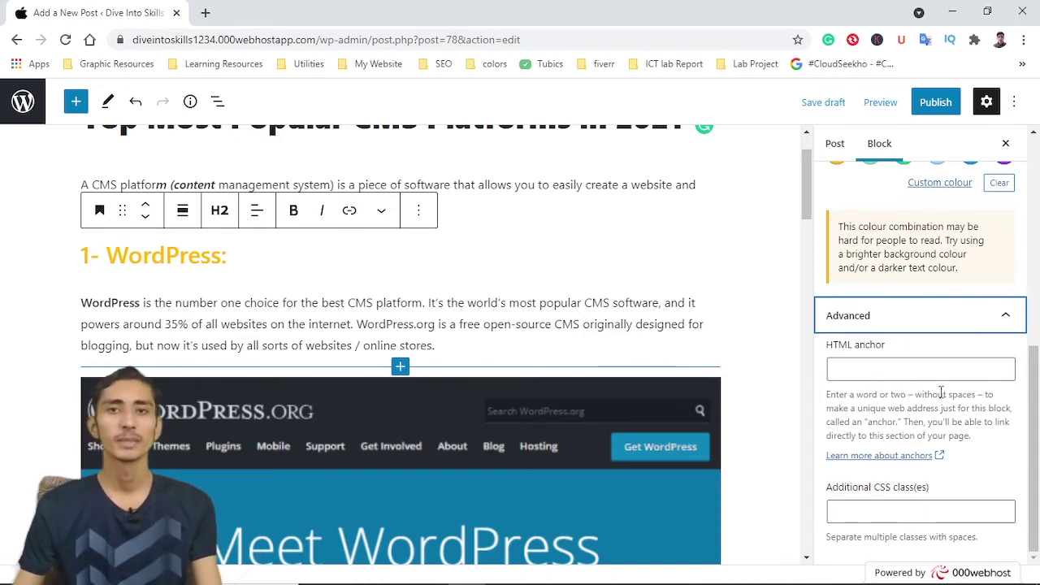
scroll(838, 418, "up", 4)
scroll(555, 374, "up", 1)
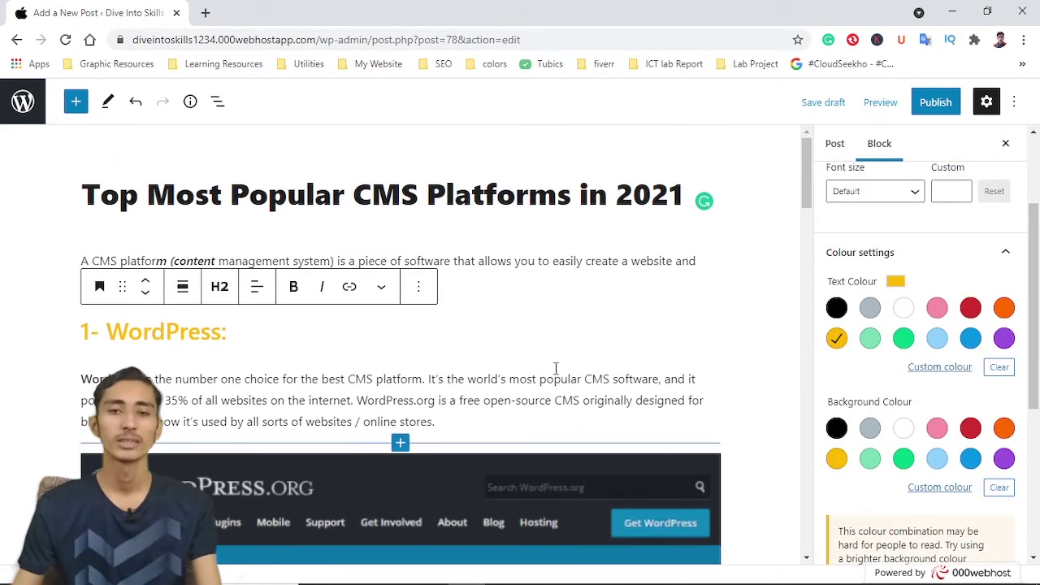
scroll(870, 260, "up", 2)
Switch from the intro paragraph's block settings to the post settings and examine the visibility options and publish date calendar
left_click(560, 277)
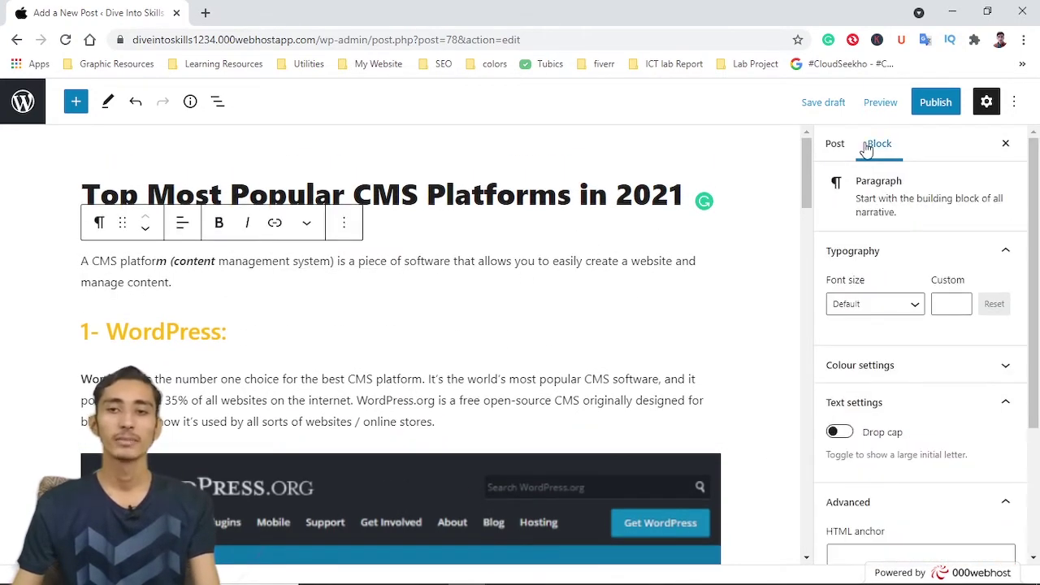
left_click(833, 144)
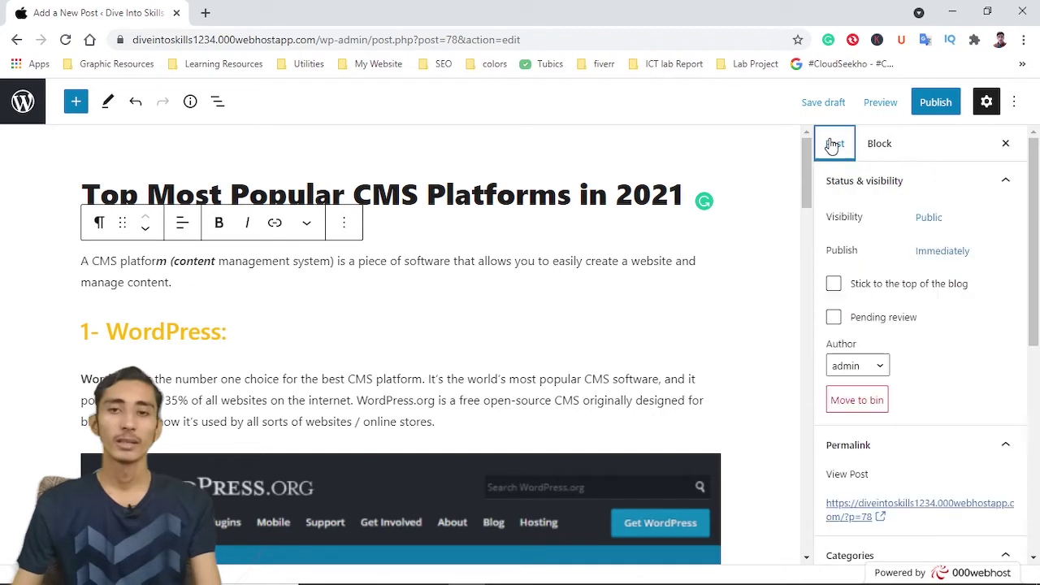
left_click(871, 144)
left_click(842, 145)
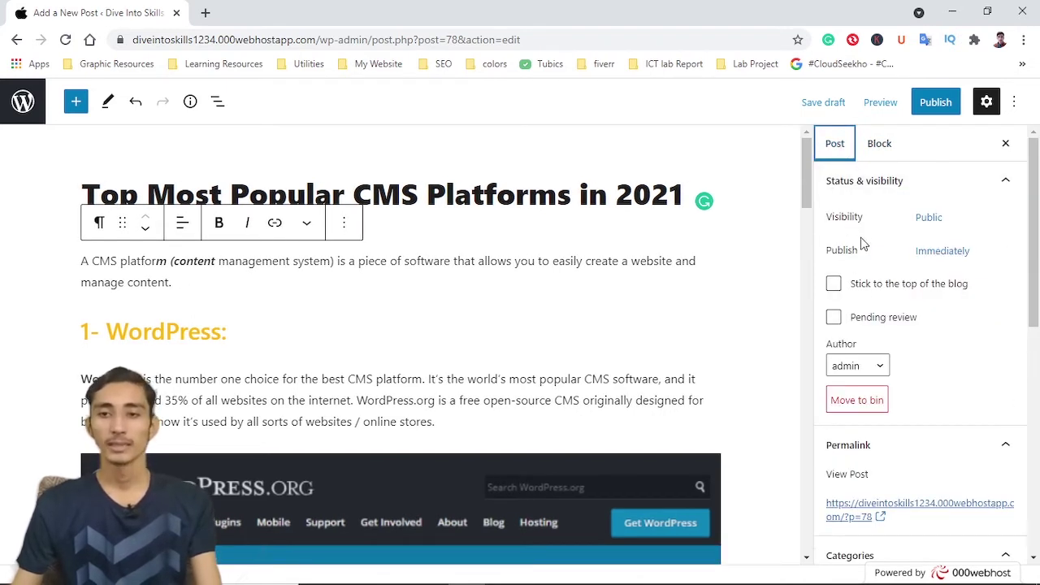
left_click(926, 220)
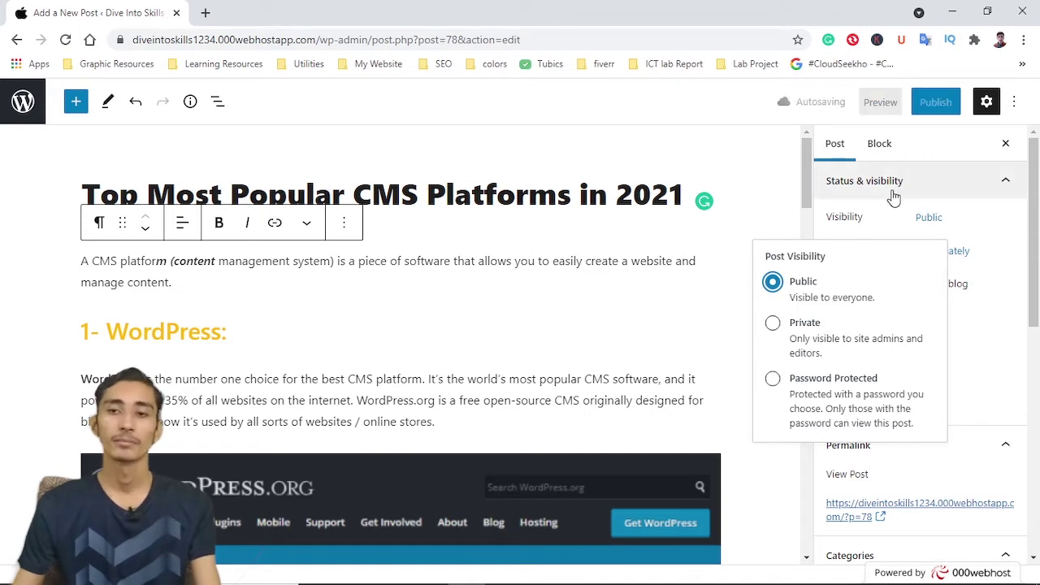
left_click(874, 232)
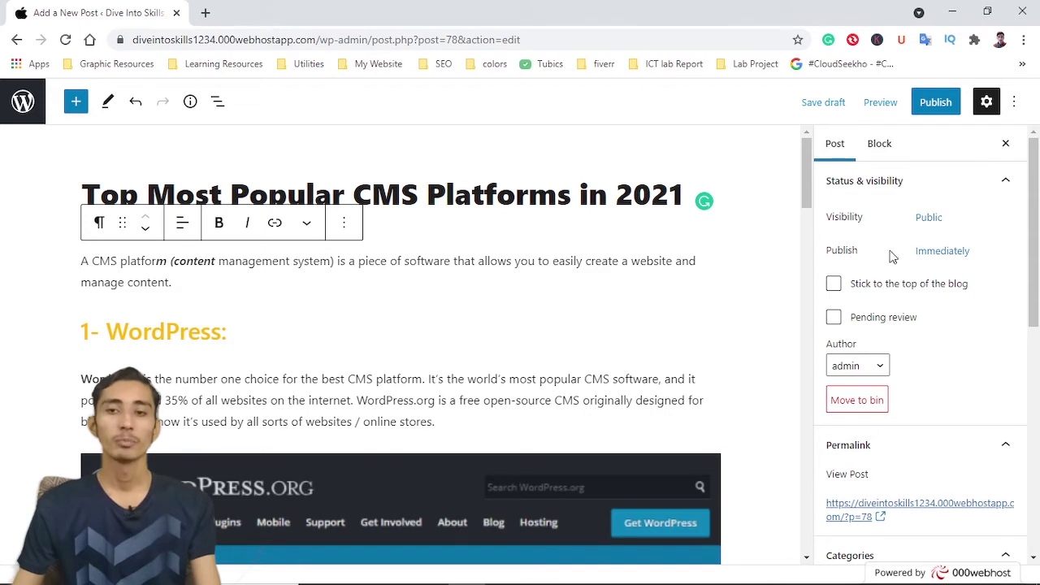
left_click(938, 249)
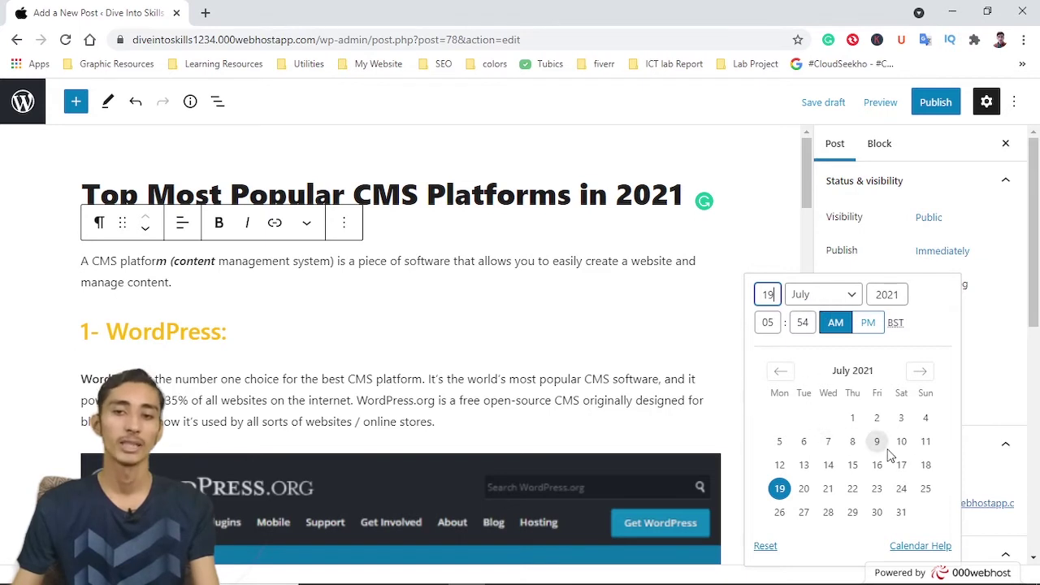
left_click(823, 242)
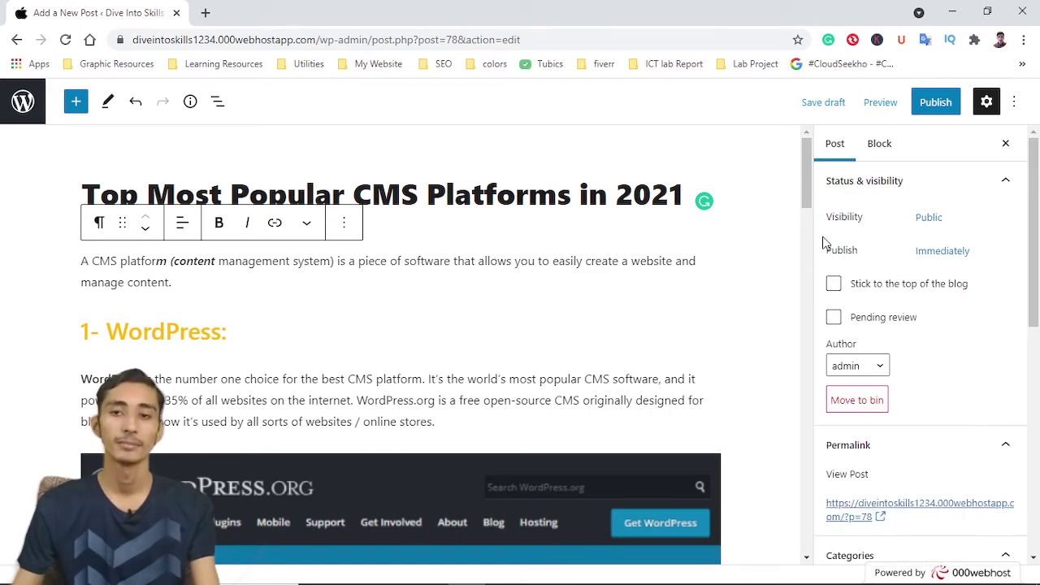
Examine which authors can be assigned to the post, keeping admin
scroll(884, 319, "down", 1)
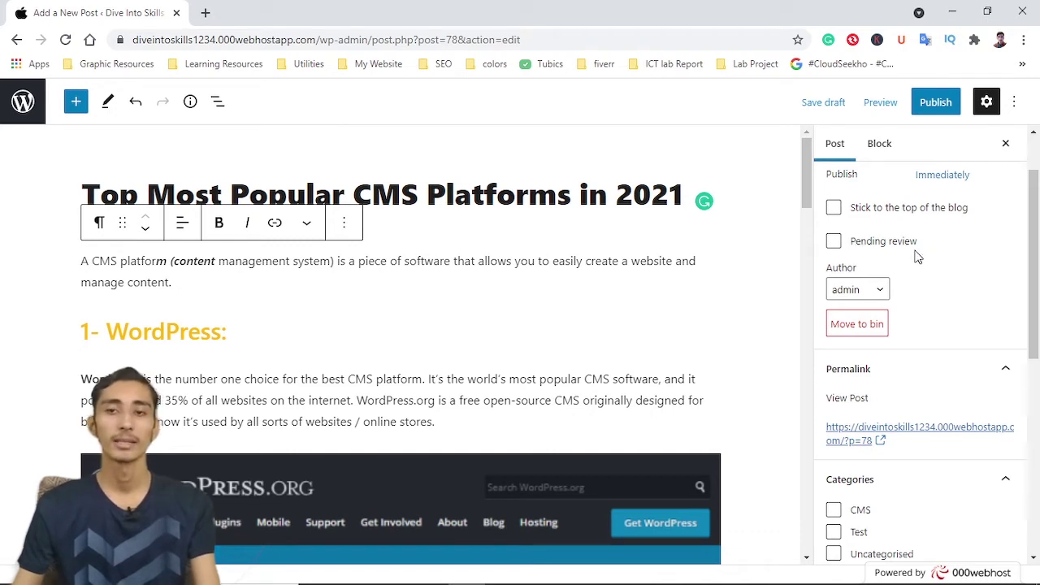
left_click(876, 290)
left_click(876, 291)
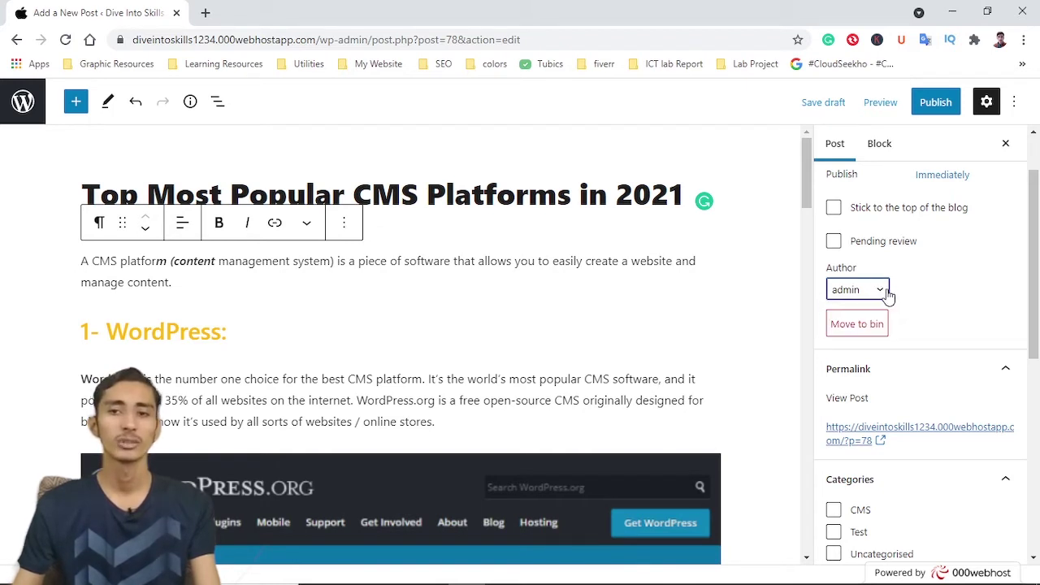
left_click(886, 293)
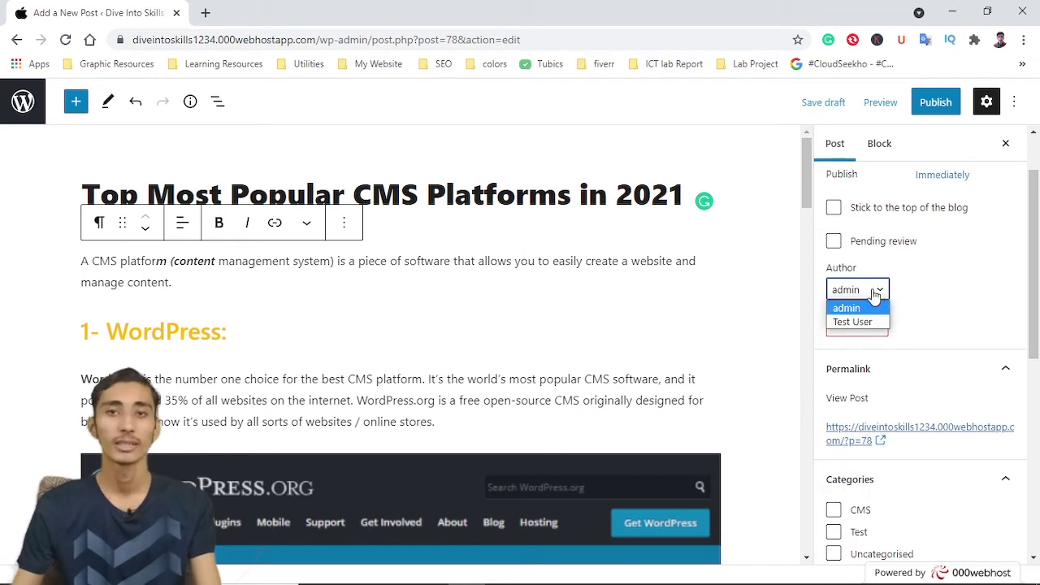
left_click(875, 292)
scroll(870, 365, "down", 1)
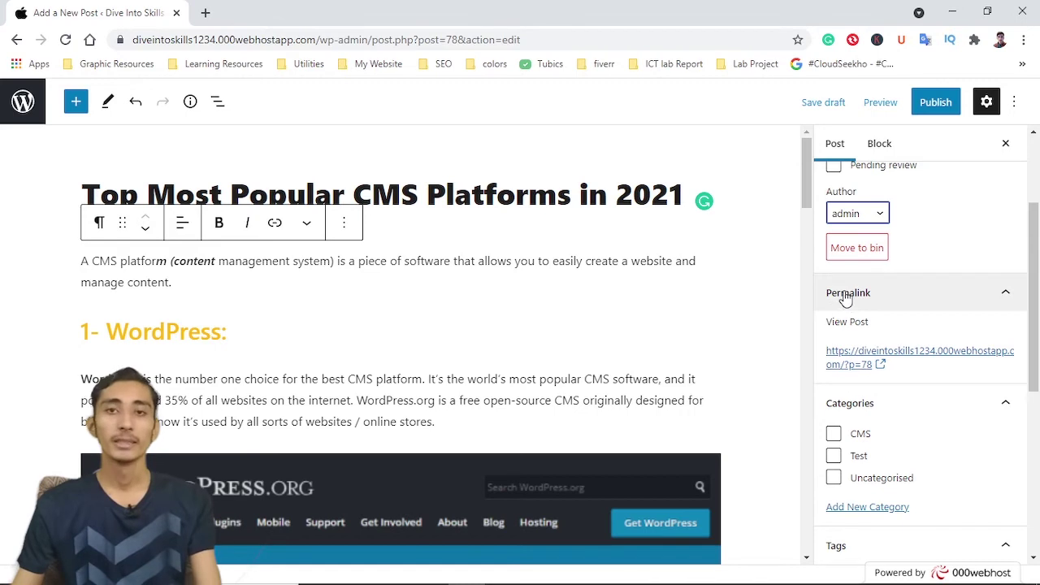
Add a new post category named "test" without a parent category
scroll(846, 298, "down", 1)
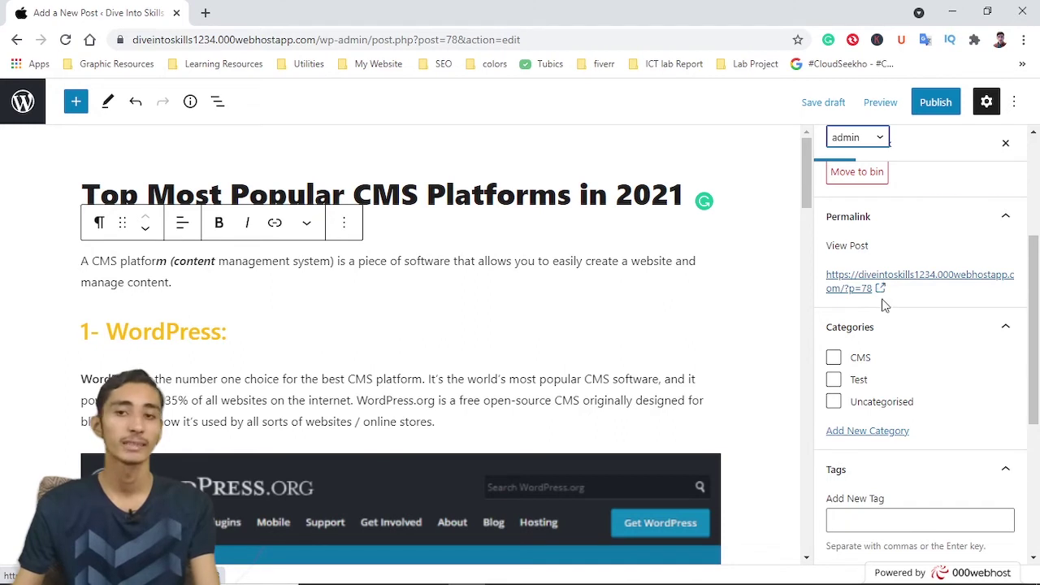
scroll(882, 301, "down", 1)
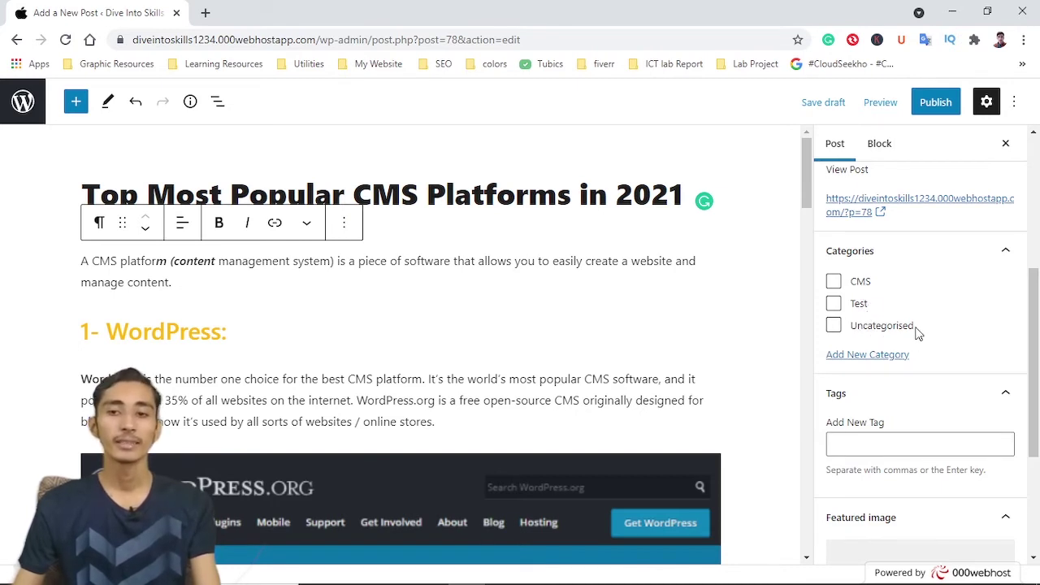
left_click(864, 358)
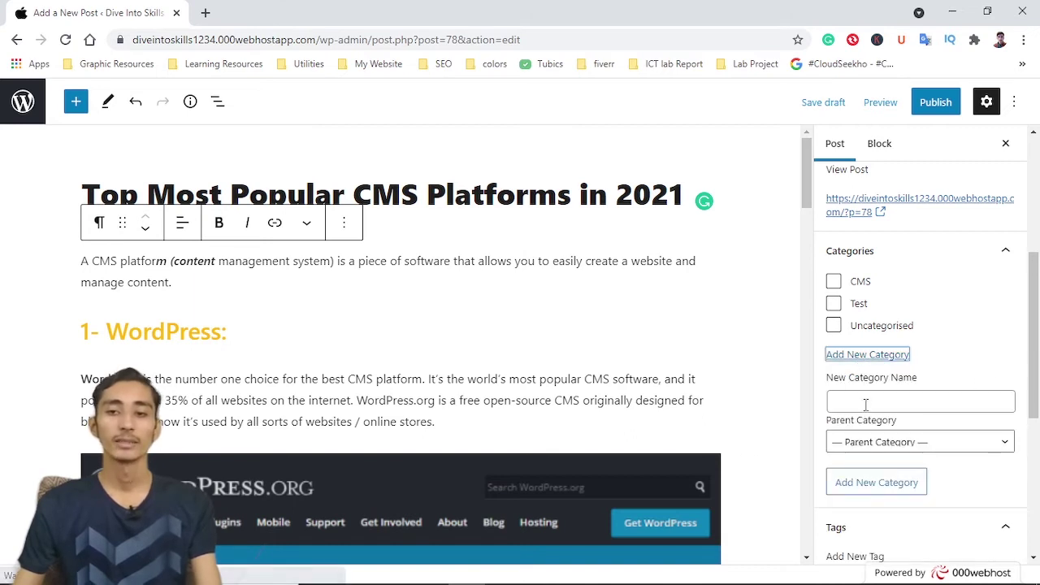
left_click(866, 403)
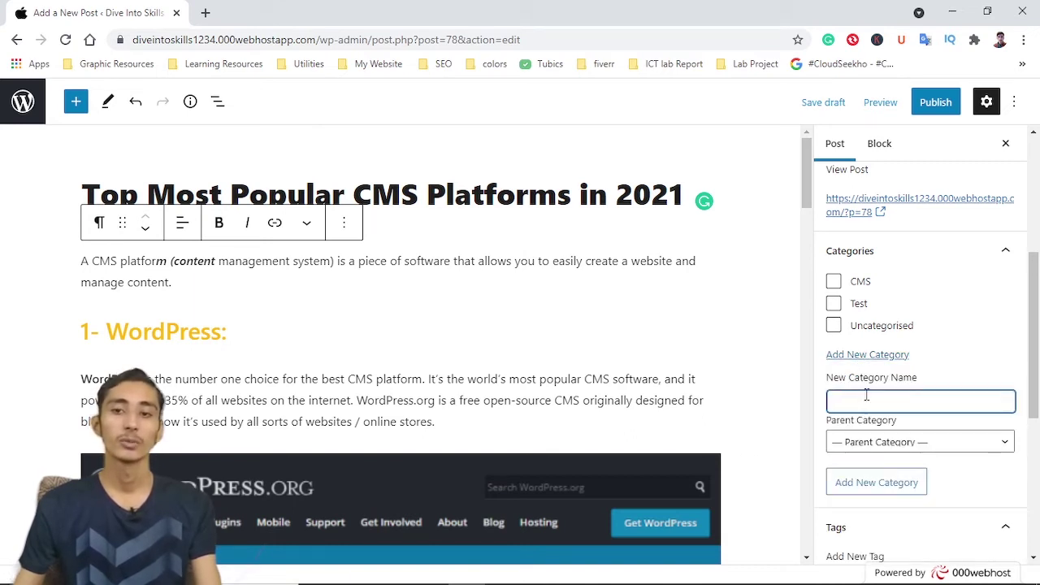
type("te")
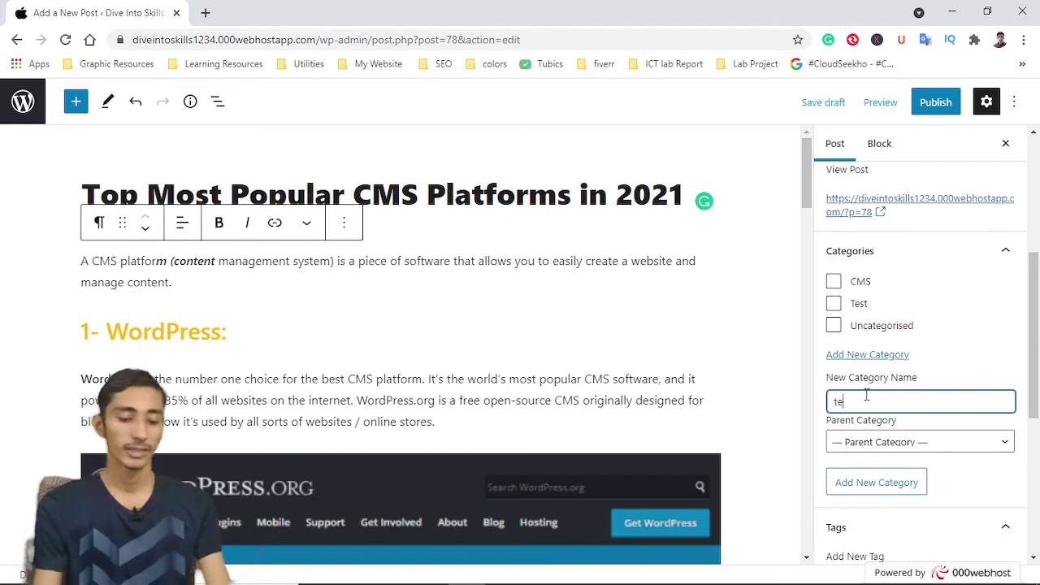
type("st")
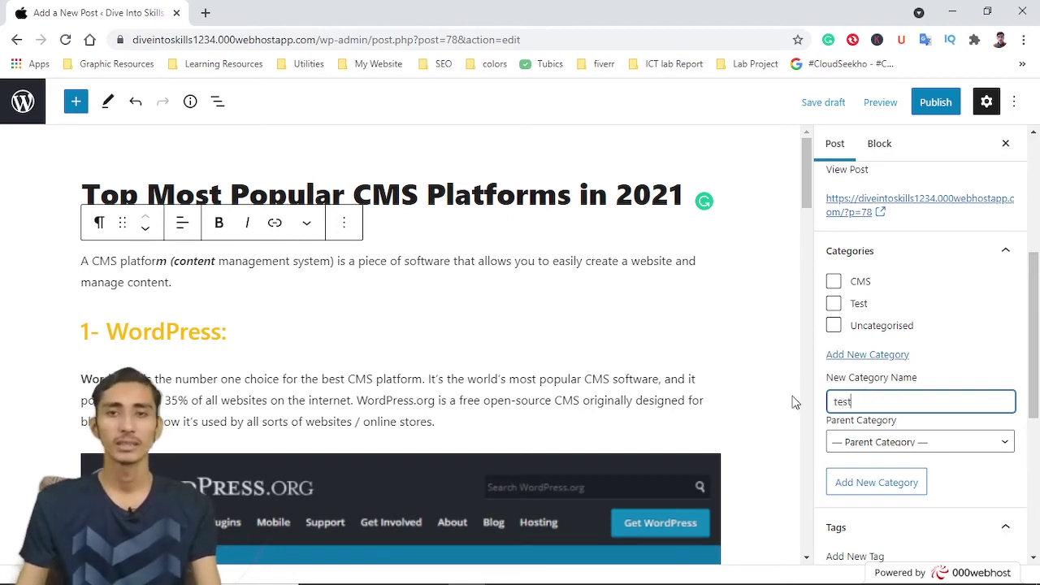
scroll(821, 401, "down", 1)
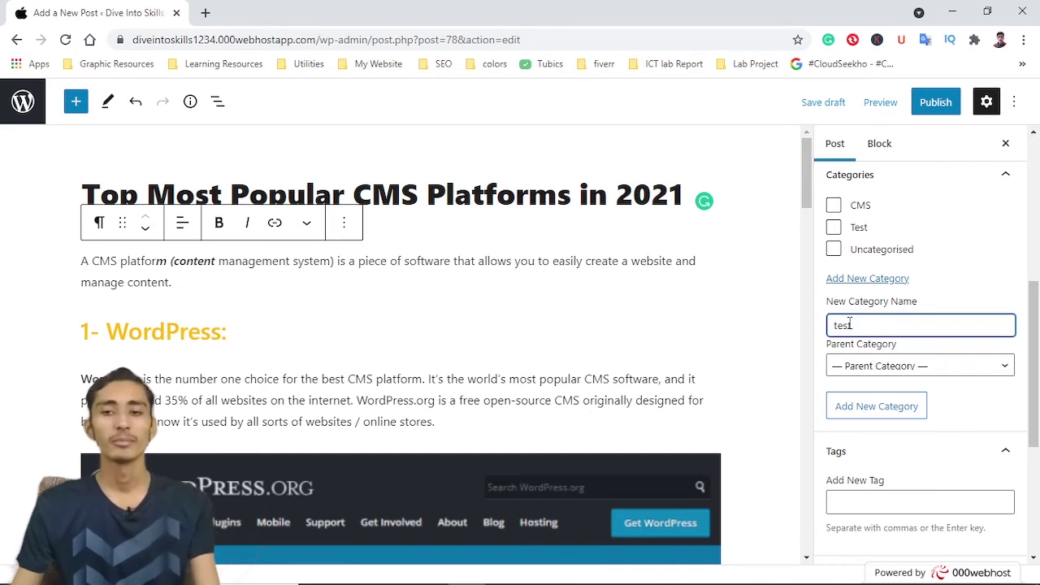
left_click(884, 402)
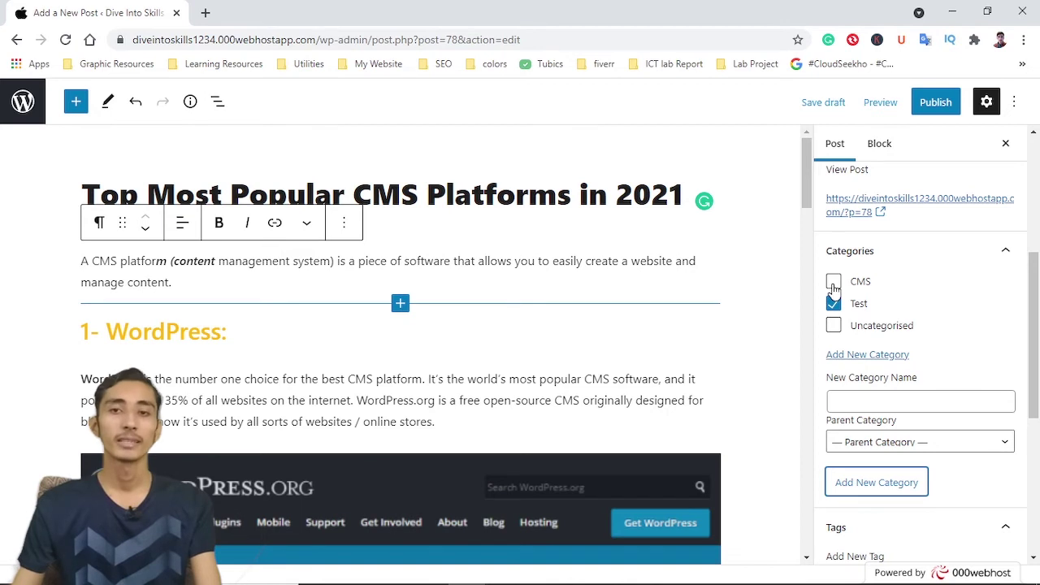
Assign the post to the CMS category and remove it from the Test category
left_click(833, 284)
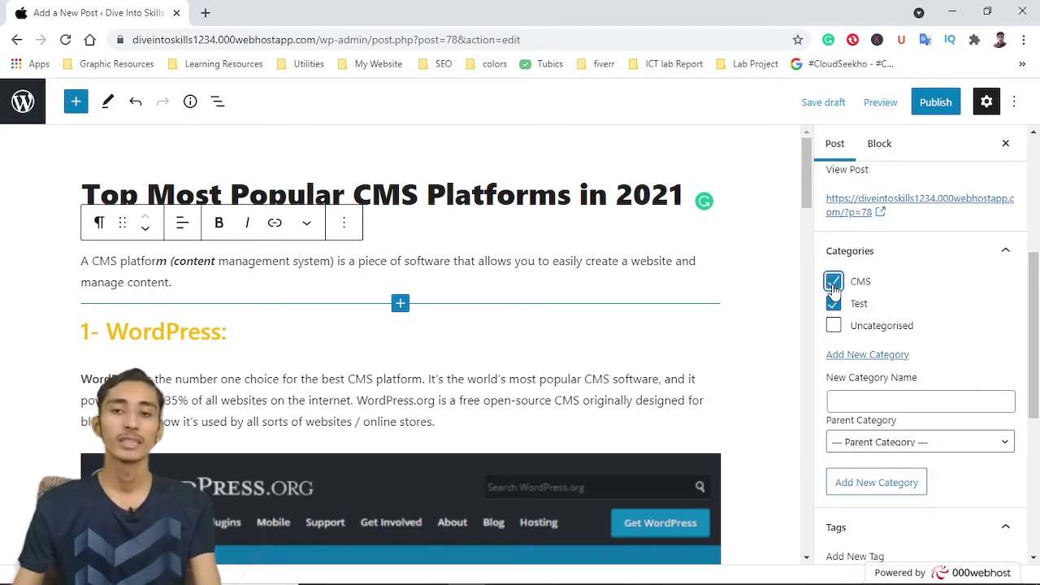
left_click(834, 307)
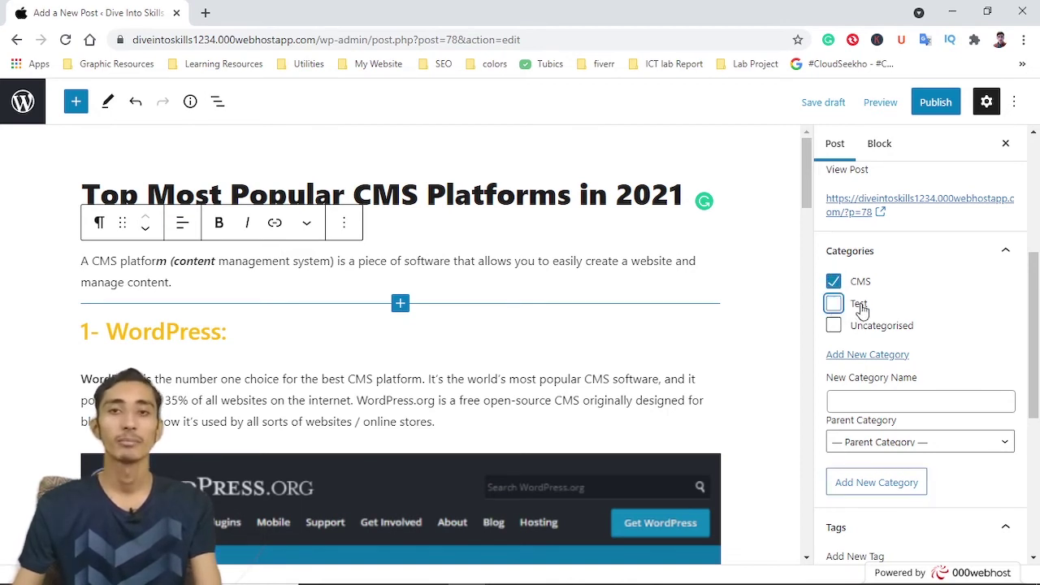
Add the tags "popular CMS" and "CMS platforms" to the post
scroll(862, 311, "down", 2)
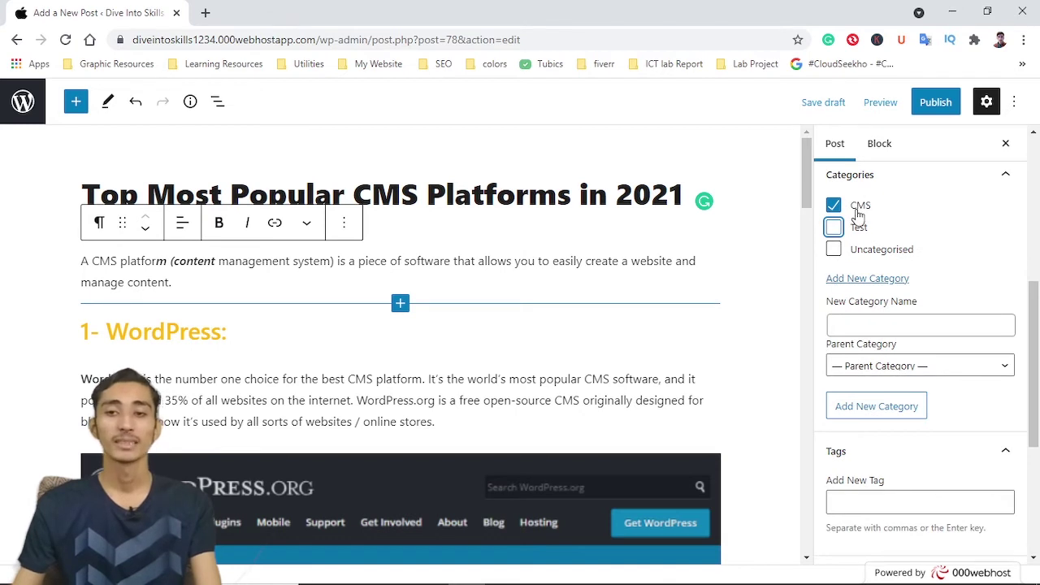
scroll(907, 336, "down", 4)
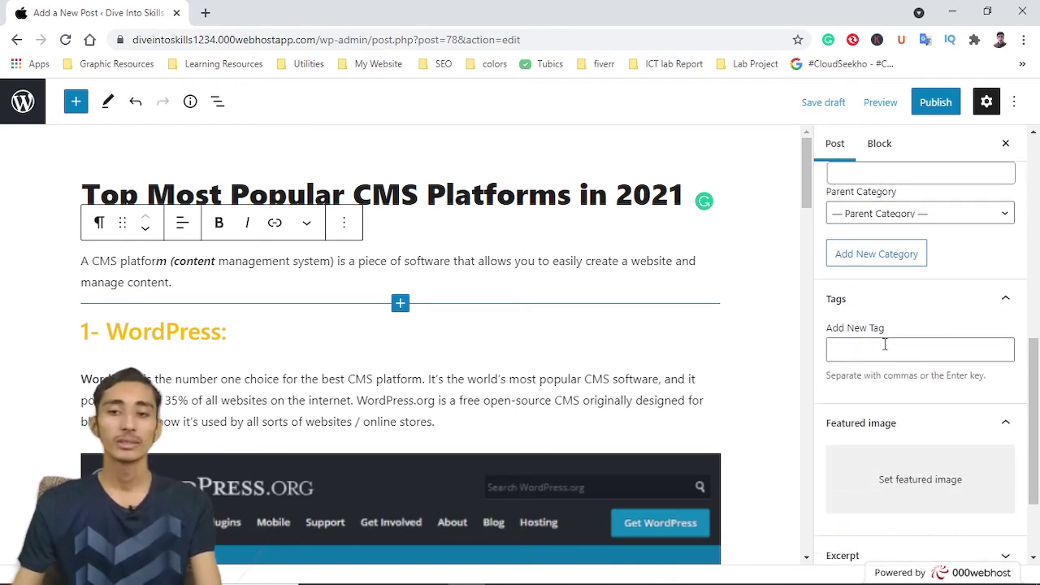
left_click(884, 346)
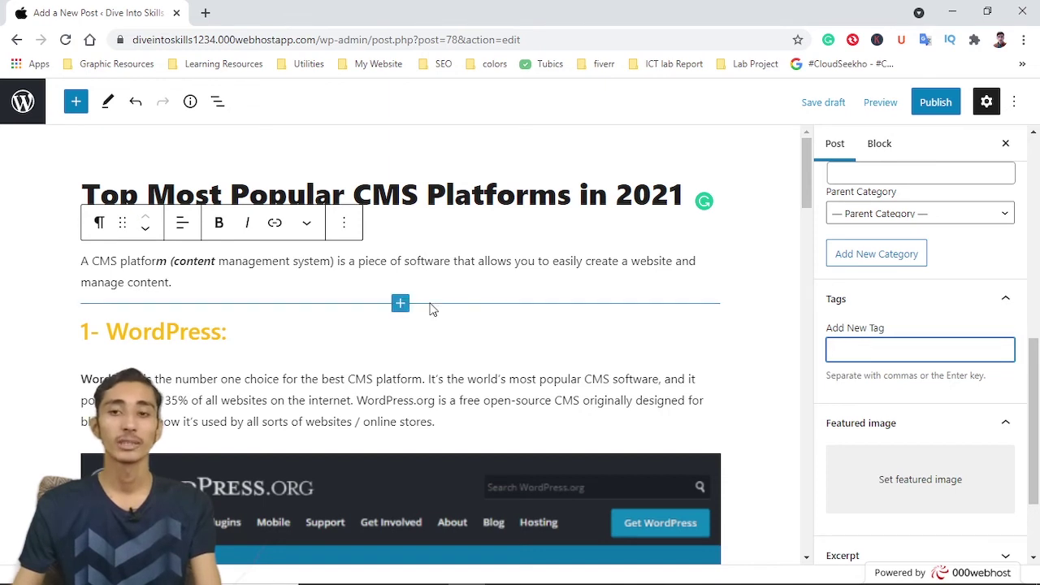
type("popular ")
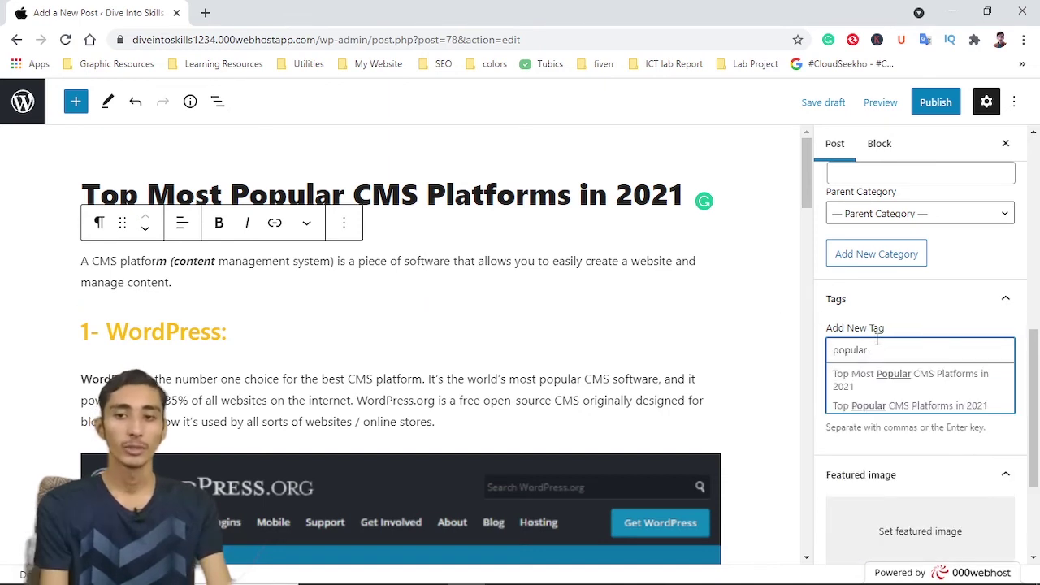
type("CMS")
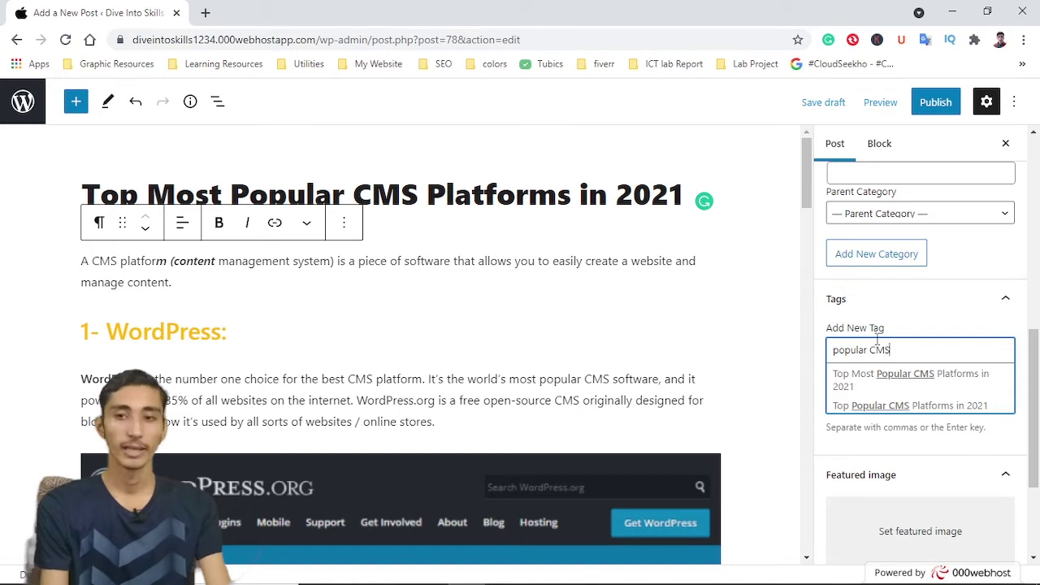
type("CMS")
key("Return")
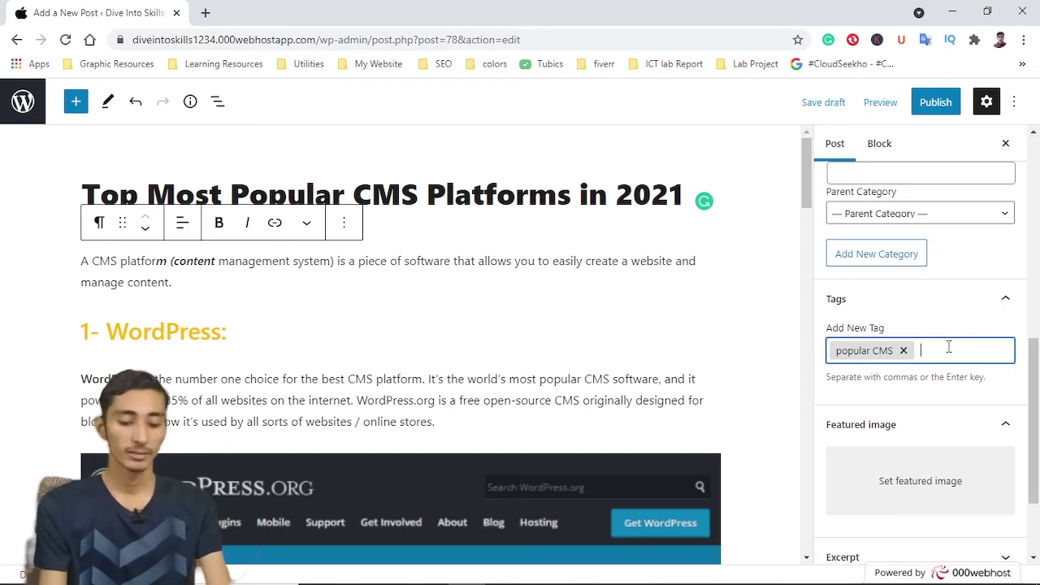
type("CMS platforms")
key("Return")
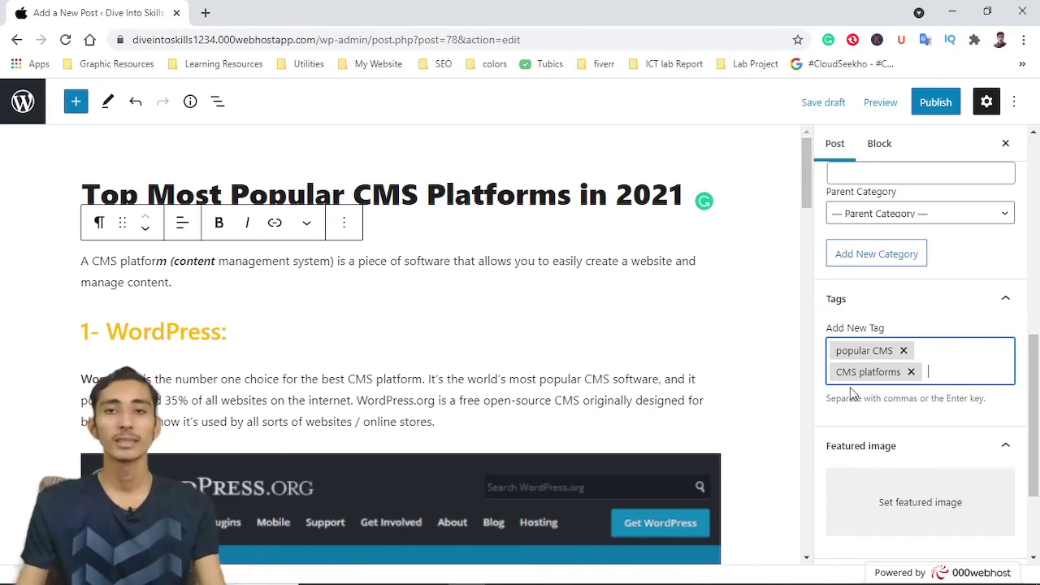
Set wordpress-Pic.png from the media library as the post's featured image
scroll(859, 416, "down", 1)
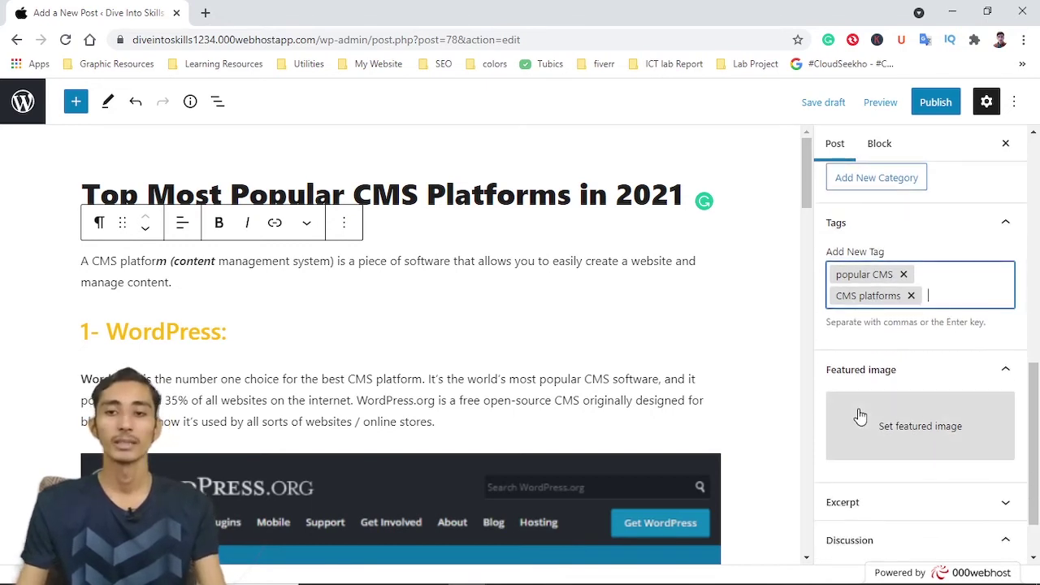
left_click(921, 426)
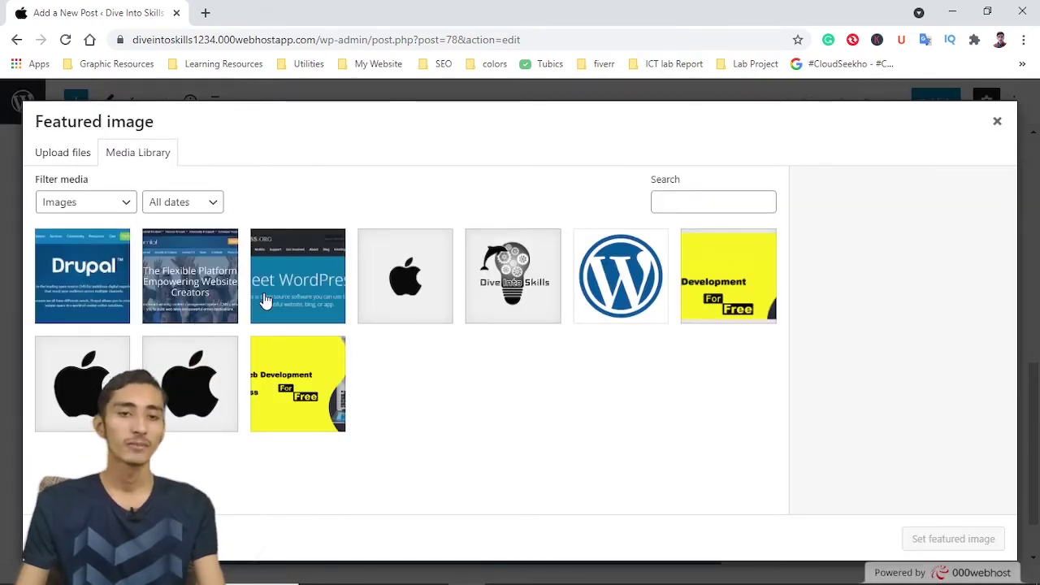
left_click(293, 284)
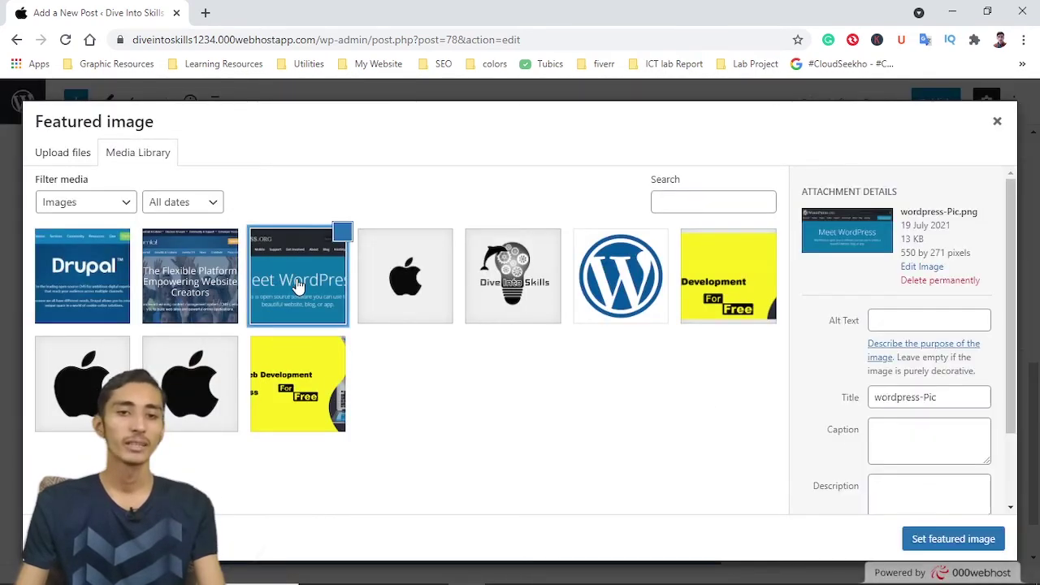
left_click(955, 538)
Examine the post's discussion options and the optional excerpt setting
scroll(788, 341, "down", 3)
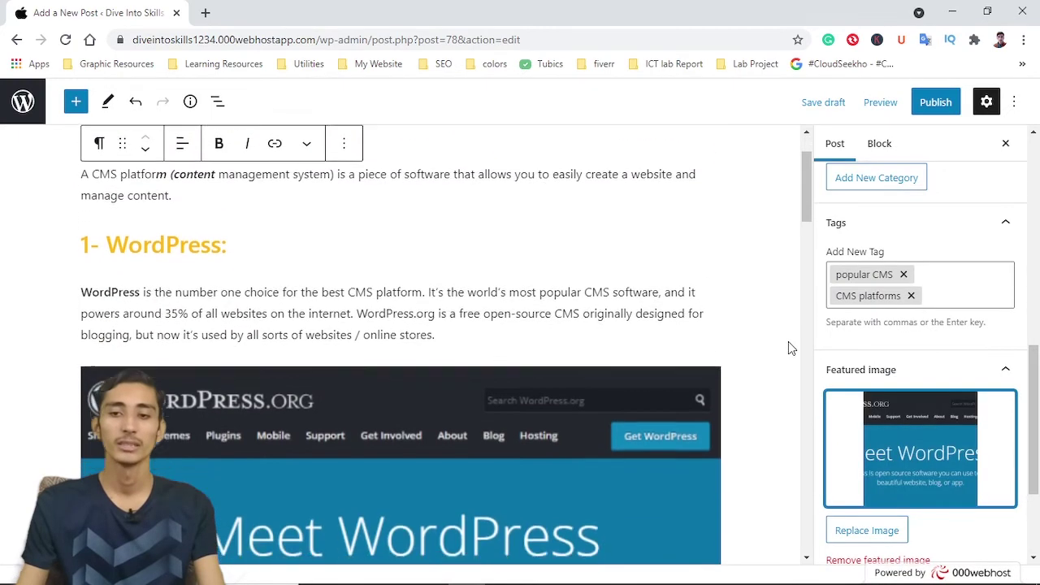
scroll(845, 325, "down", 2)
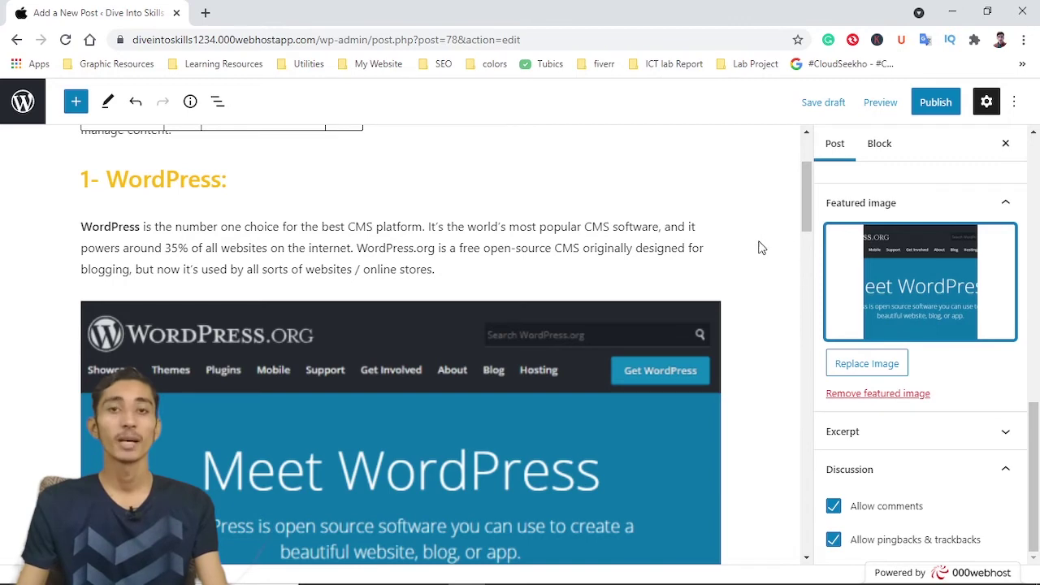
left_click(893, 449)
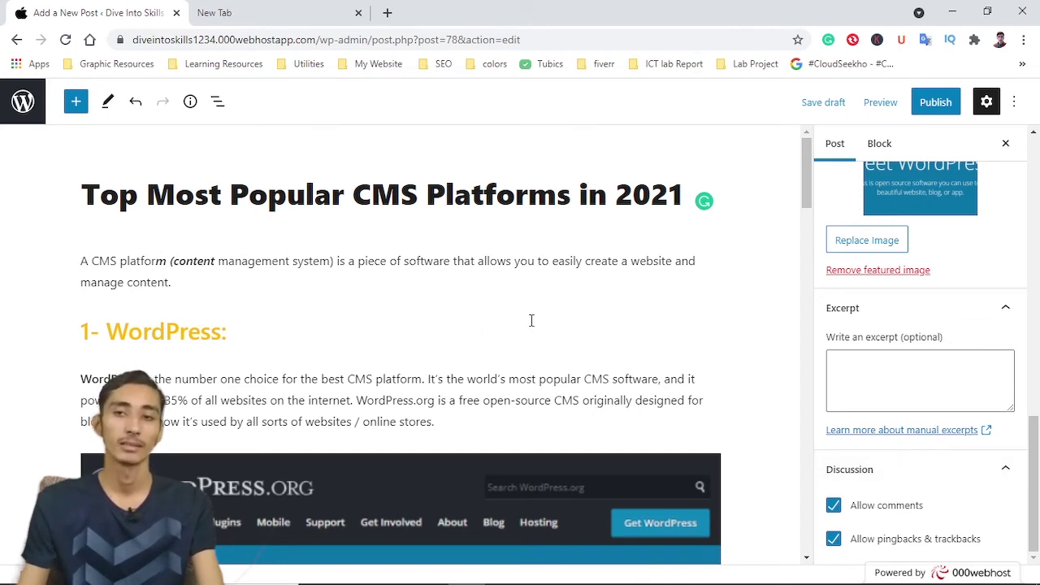
Publish the post and confirm the publication
scroll(884, 212, "up", 10)
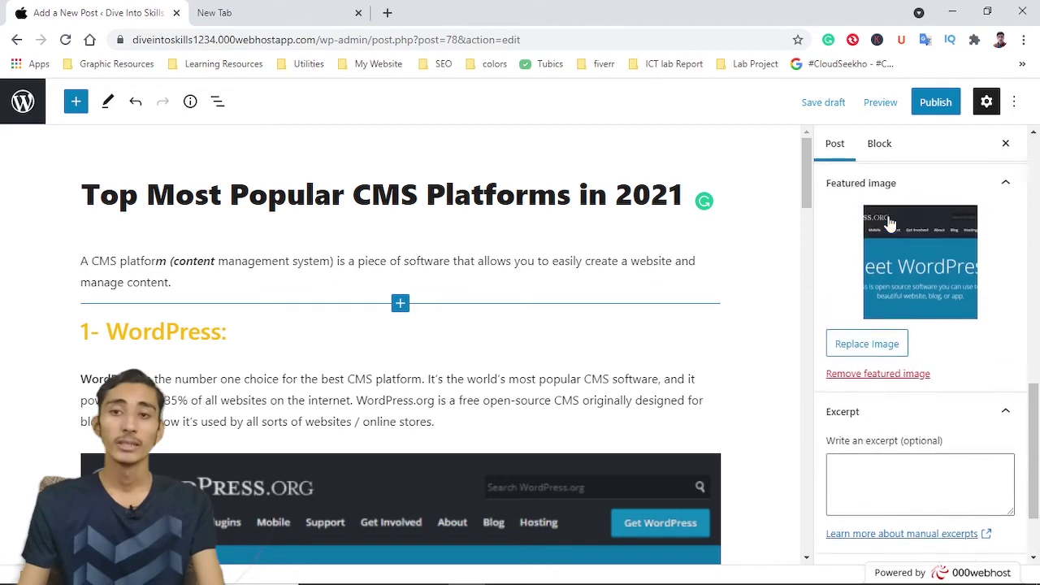
left_click(937, 103)
left_click(915, 106)
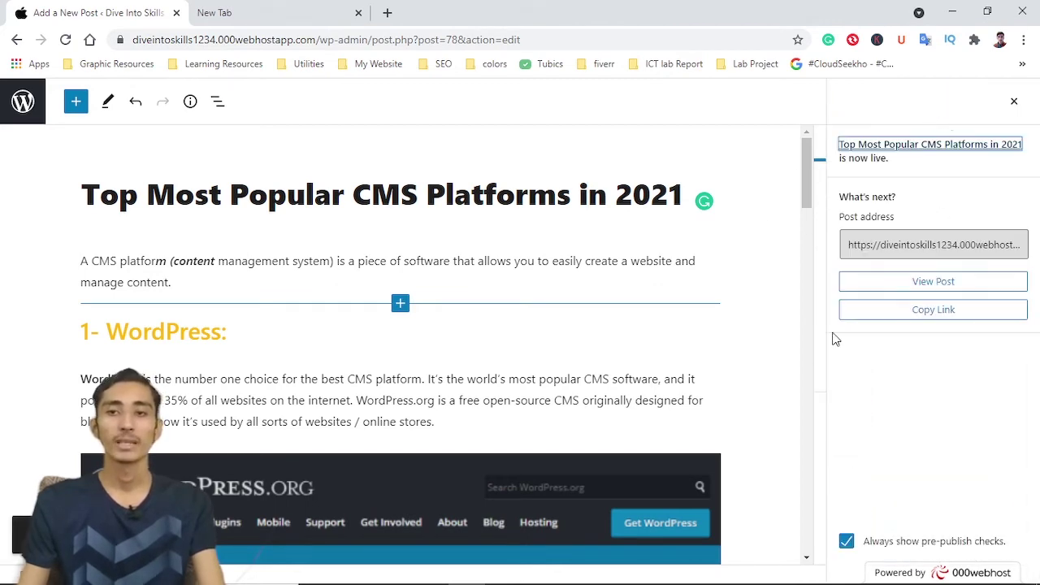
Copy the published post's link and open it in the empty browser tab
left_click(924, 314)
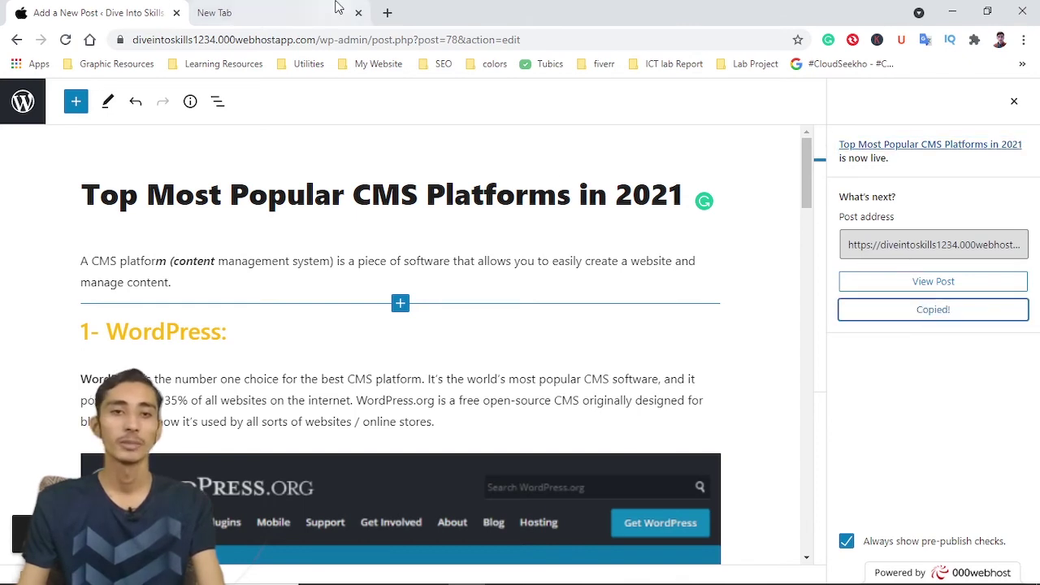
left_click(288, 8)
type("https://diveintoskills1234.000webhostapp.com/2021/07/top-most-popular-cms-platforms-in-2021")
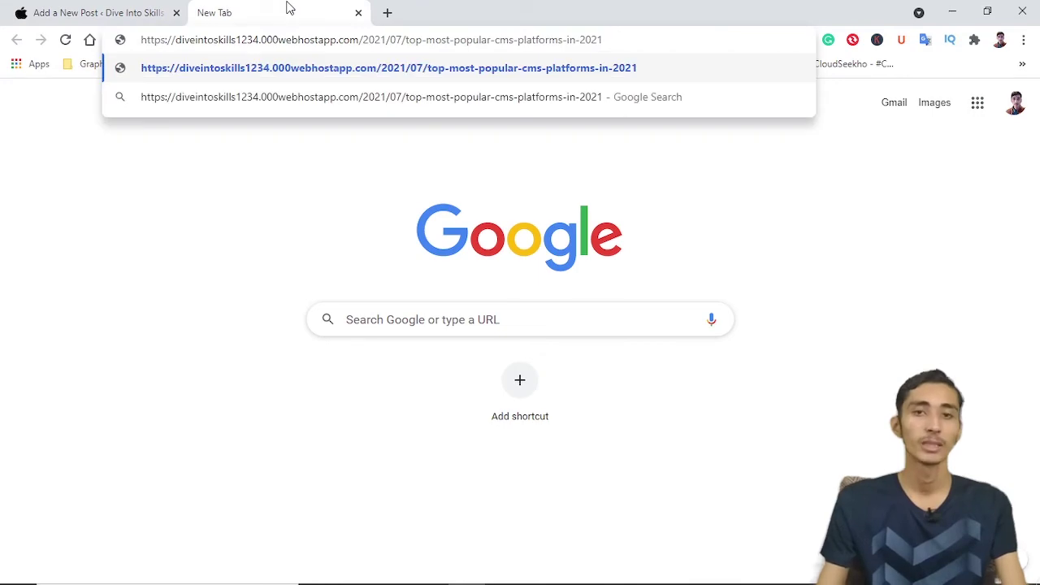
key("Return")
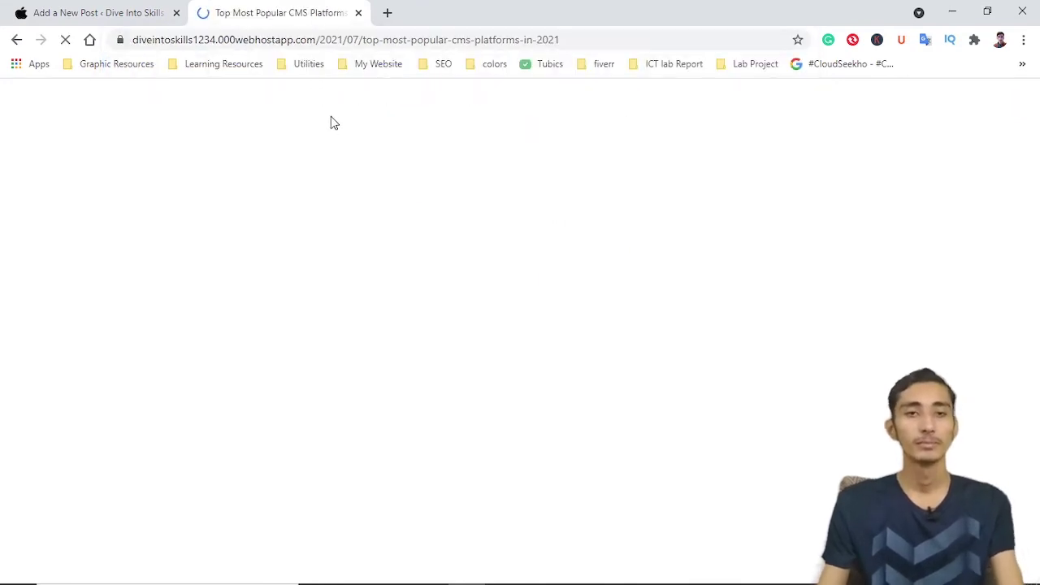
Examine the live post from its title and featured image through the CMS sections to the related posts
scroll(436, 195, "down", 4)
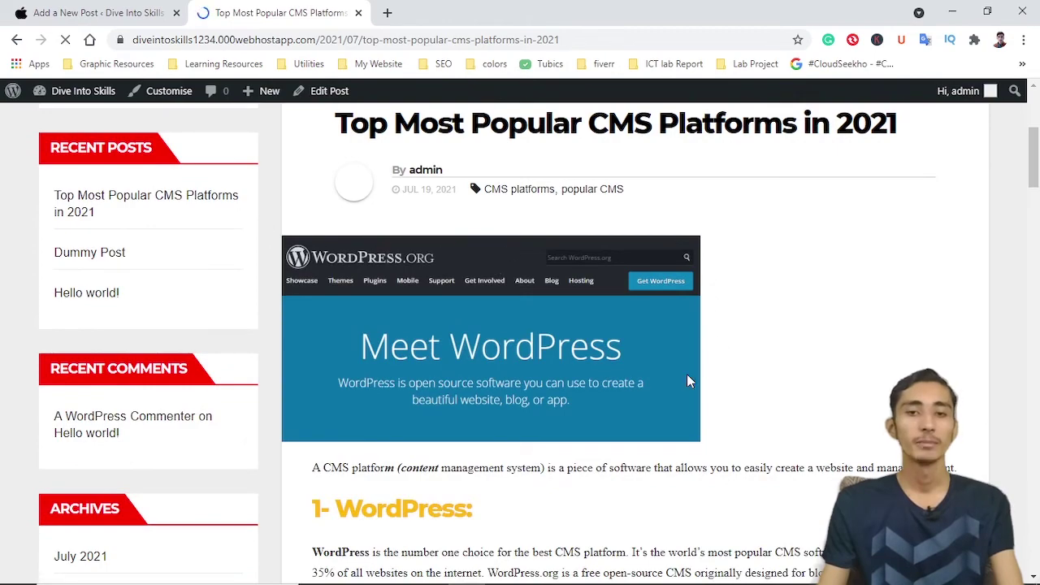
scroll(365, 295, "down", 2)
scroll(367, 296, "down", 3)
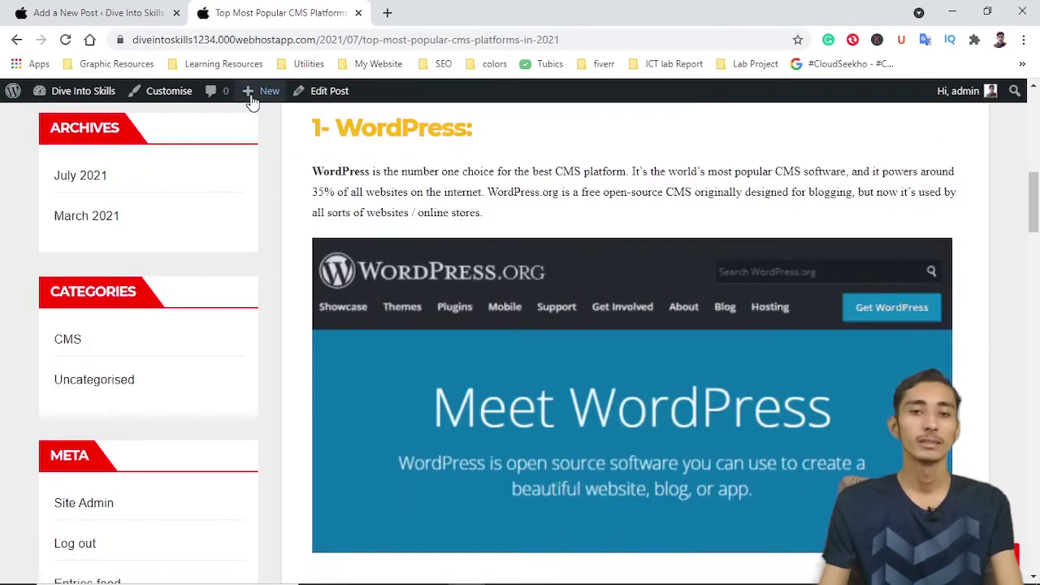
scroll(403, 272, "down", 2)
scroll(403, 272, "down", 15)
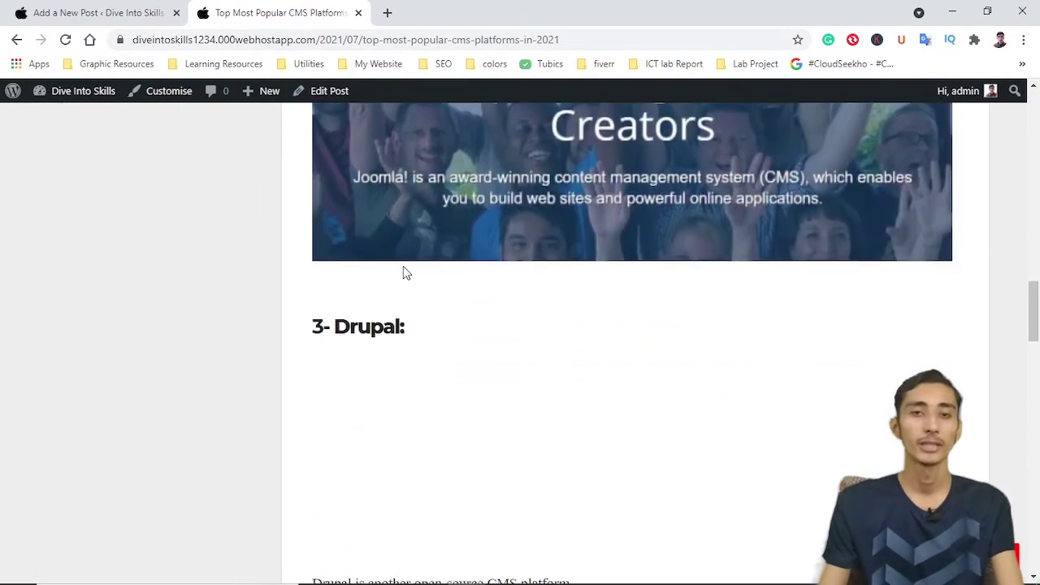
scroll(403, 273, "down", 5)
scroll(389, 265, "up", 3)
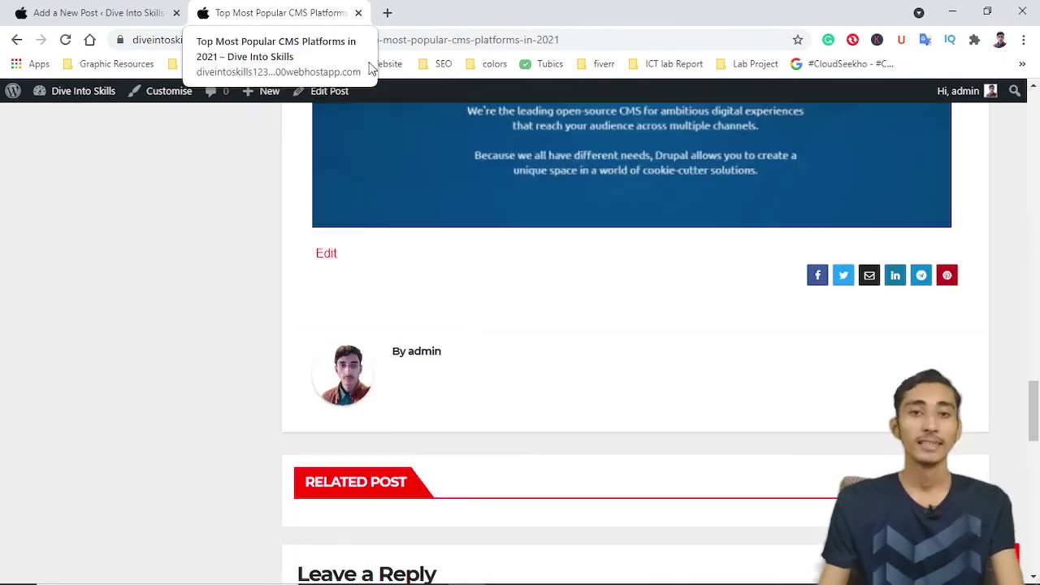
Close the live post's tab and return from the editor to the list of all posts
left_click(358, 13)
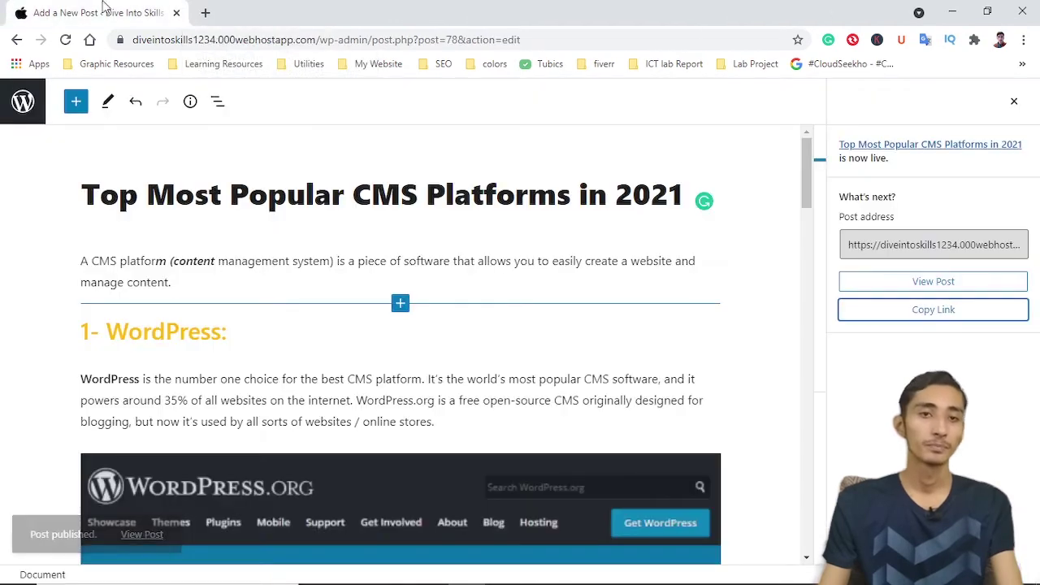
left_click(22, 104)
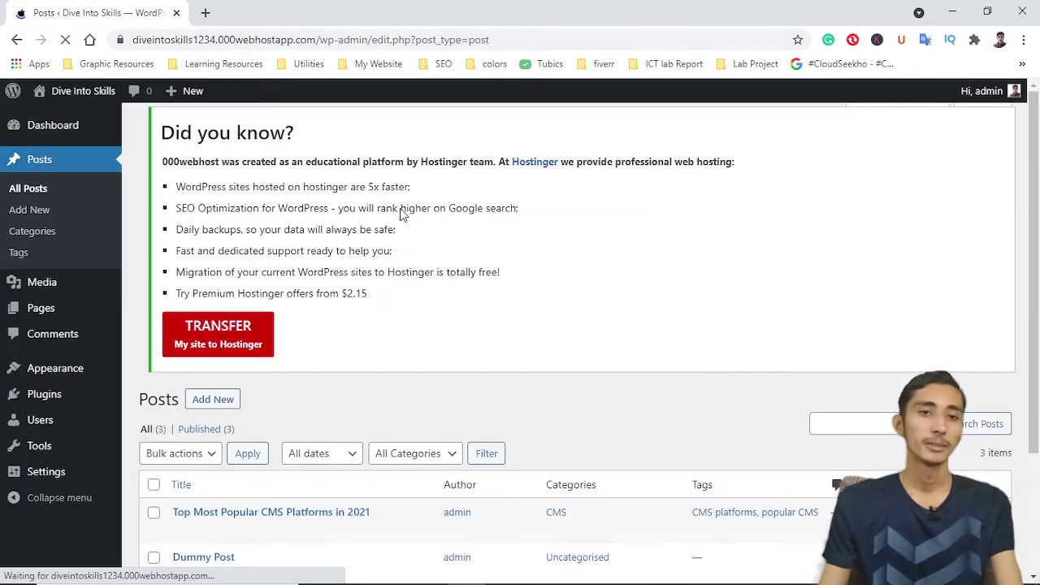
scroll(349, 248, "down", 3)
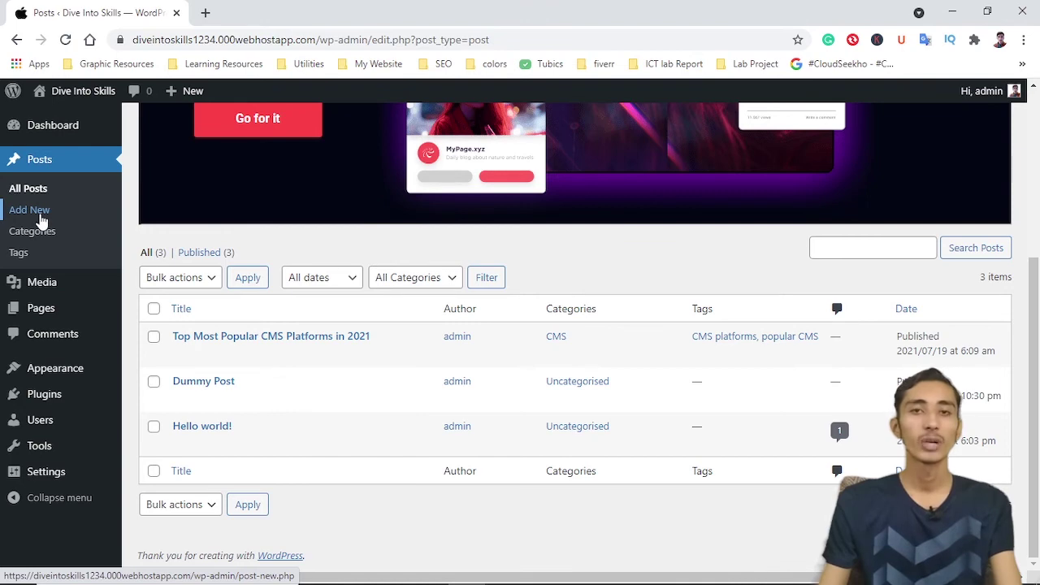
Go to the post categories and open the Test category for editing
scroll(40, 219, "up", 3)
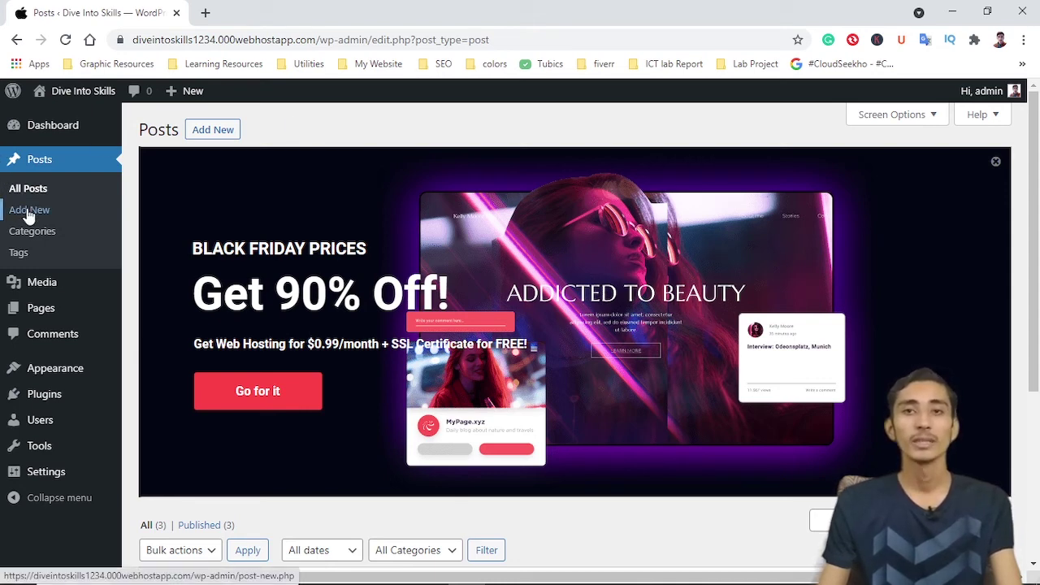
scroll(239, 251, "down", 3)
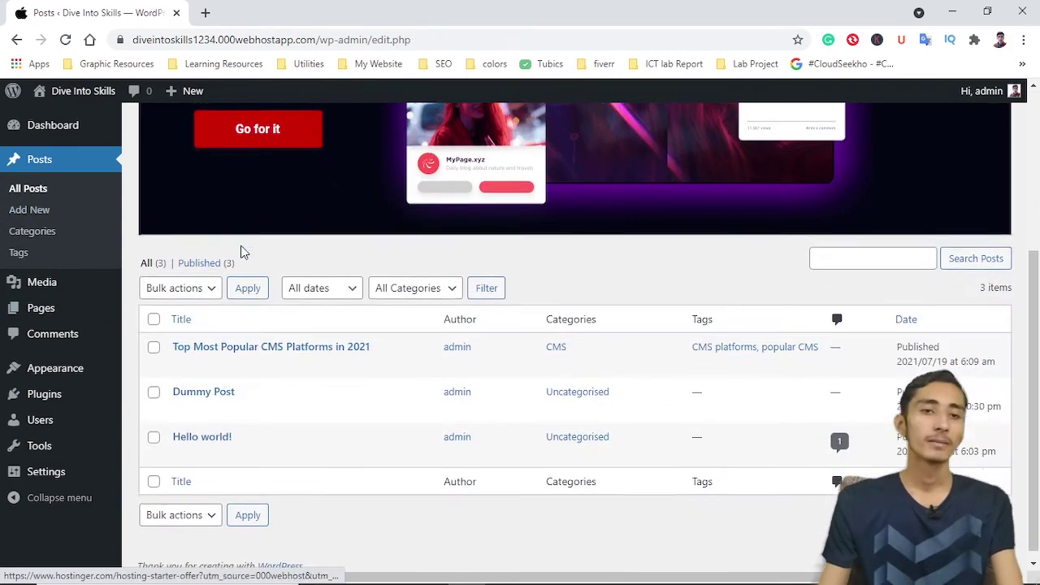
left_click(34, 239)
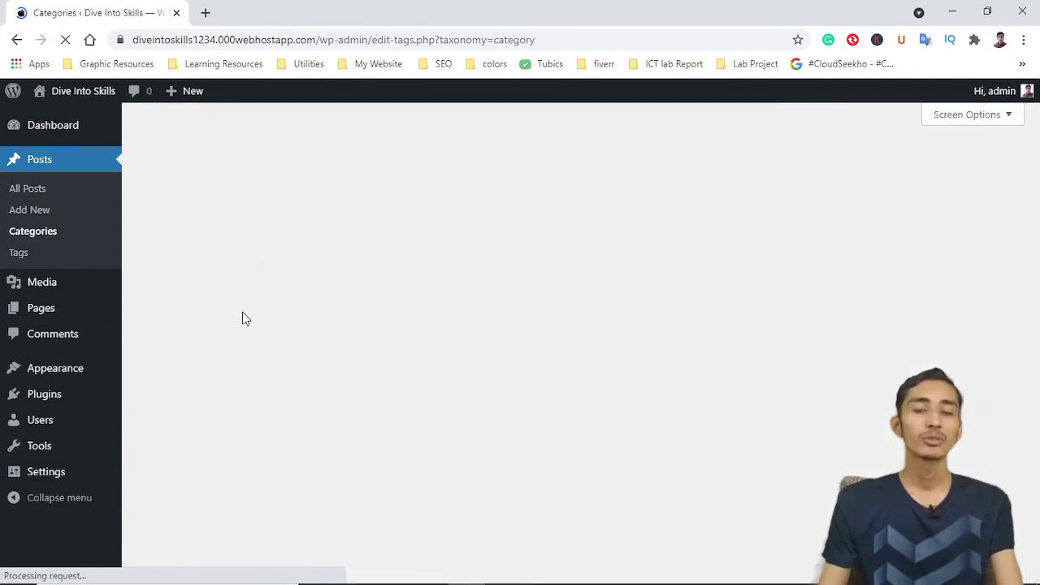
scroll(275, 317, "down", 5)
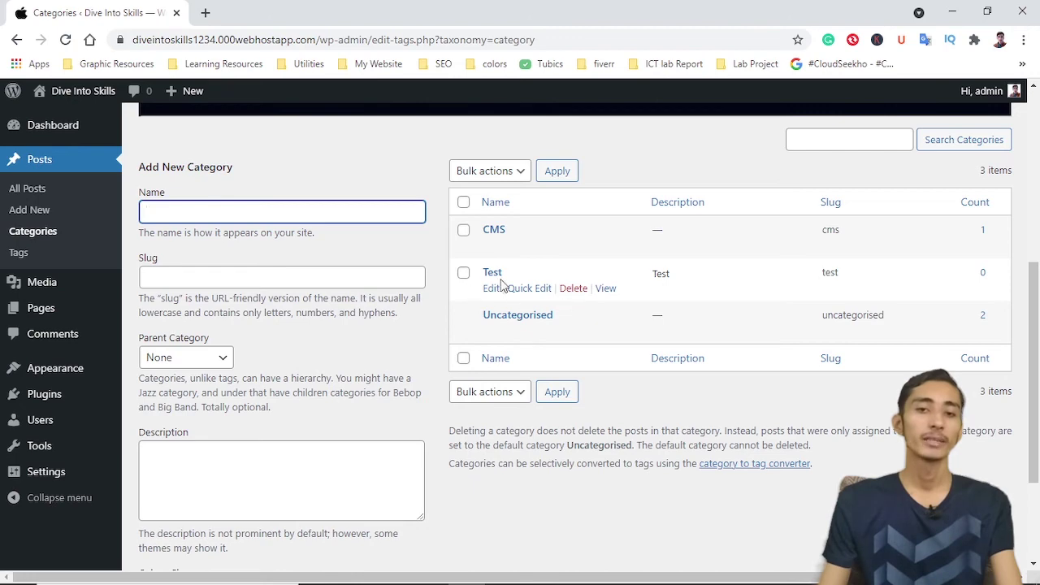
left_click(493, 288)
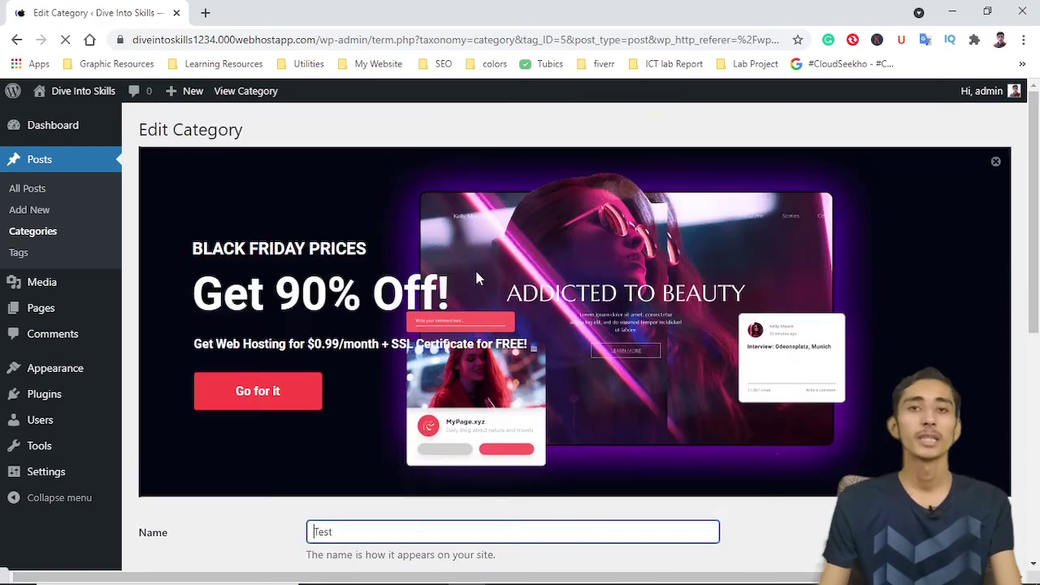
Set the category's name to the suggested "Test post"
scroll(397, 232, "down", 5)
left_click(399, 151)
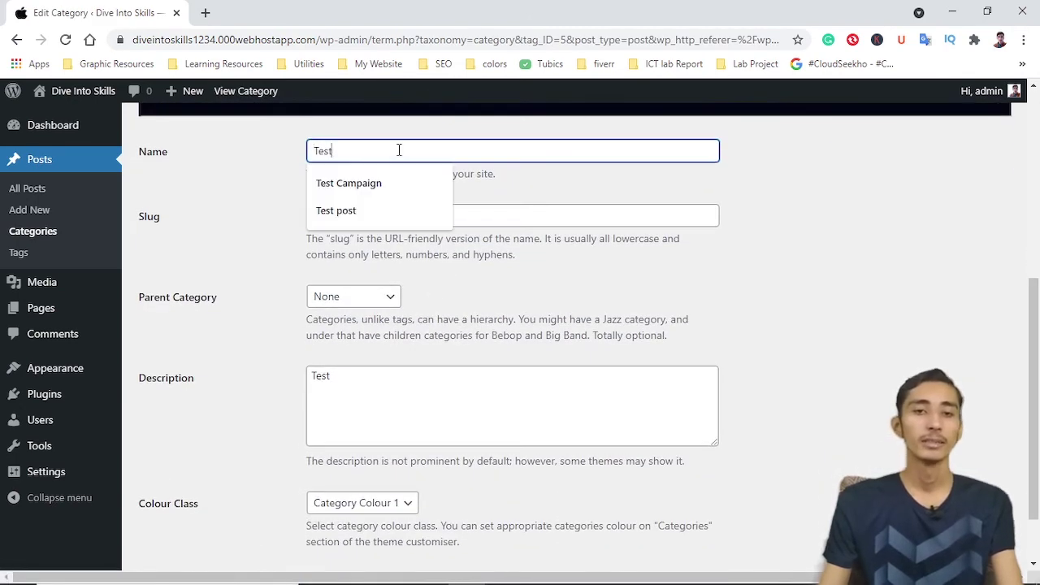
left_click(346, 213)
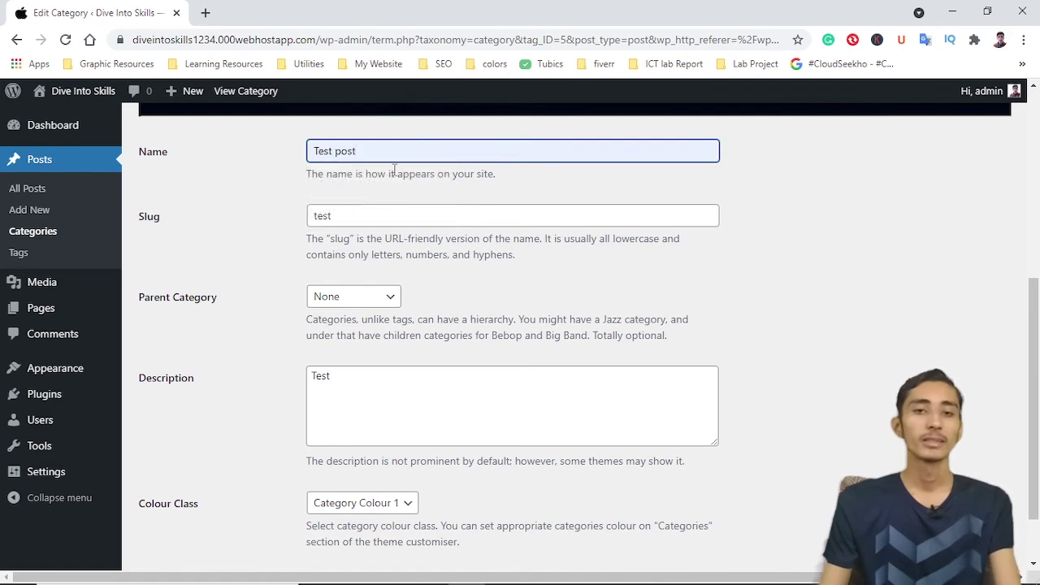
left_click(280, 170)
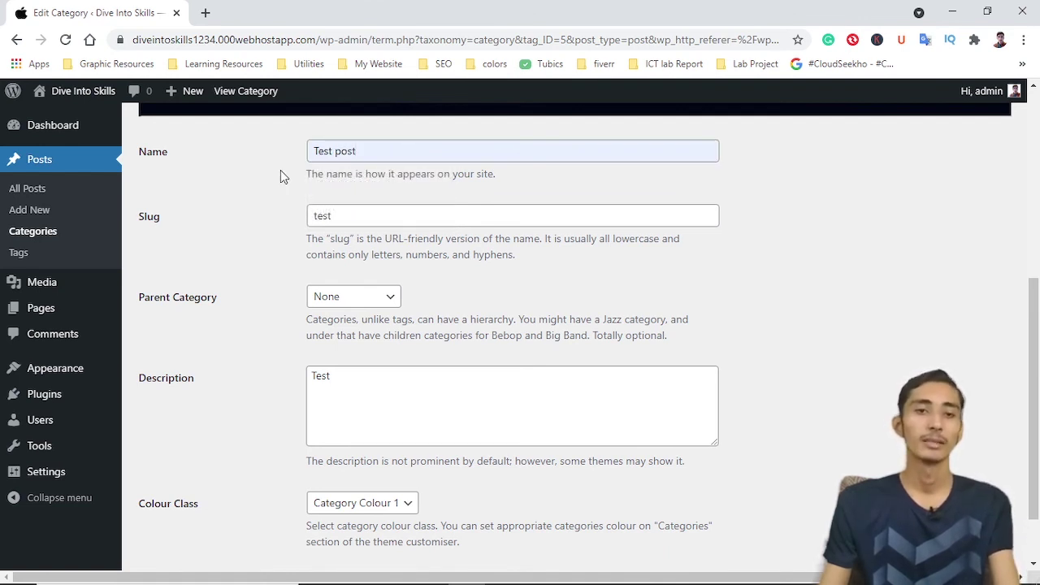
left_click(341, 211)
left_click(262, 226)
Select None as the parent category and update the category
scroll(338, 266, "down", 1)
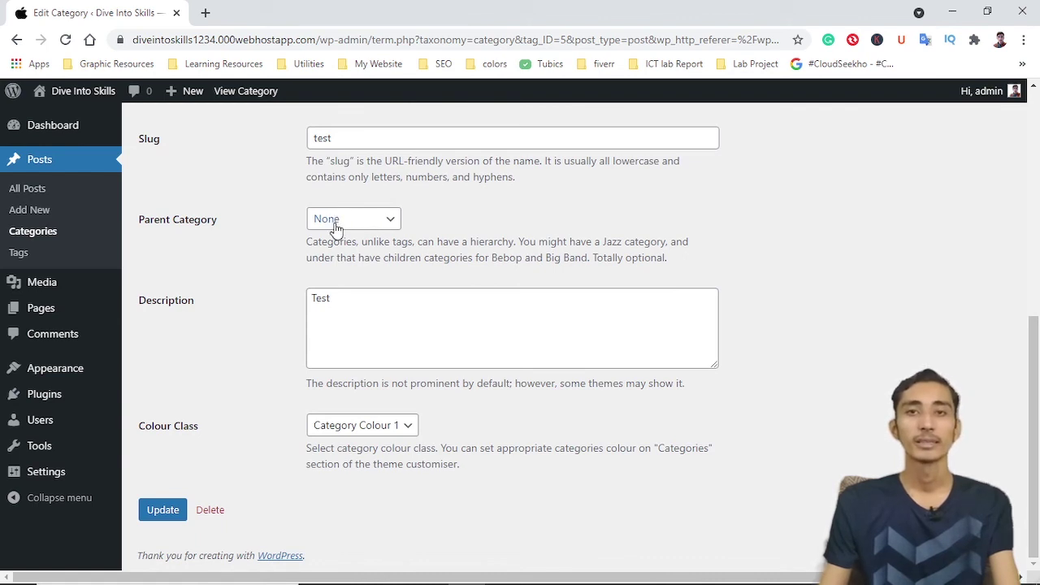
left_click(370, 220)
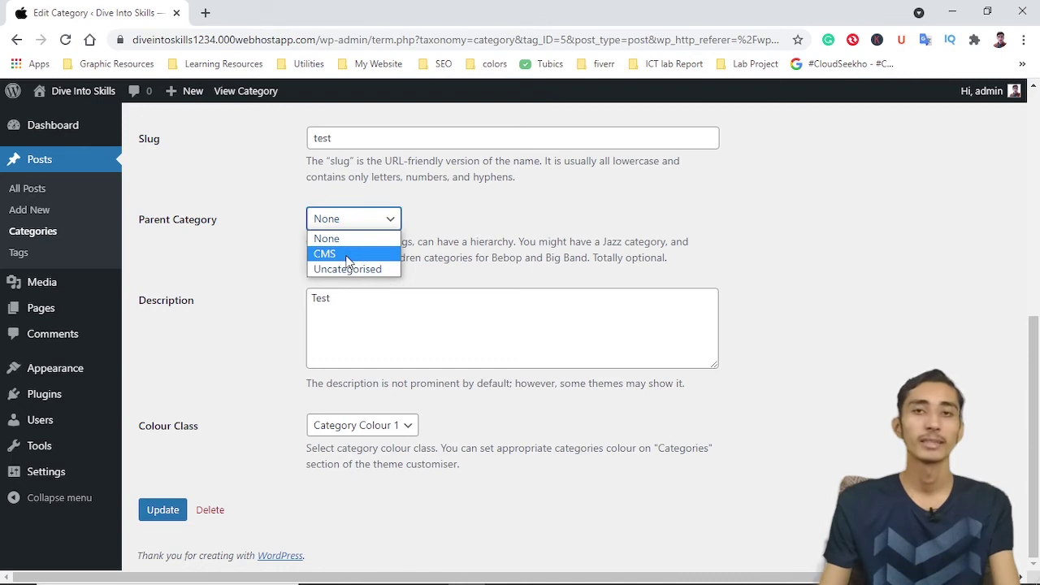
left_click(345, 238)
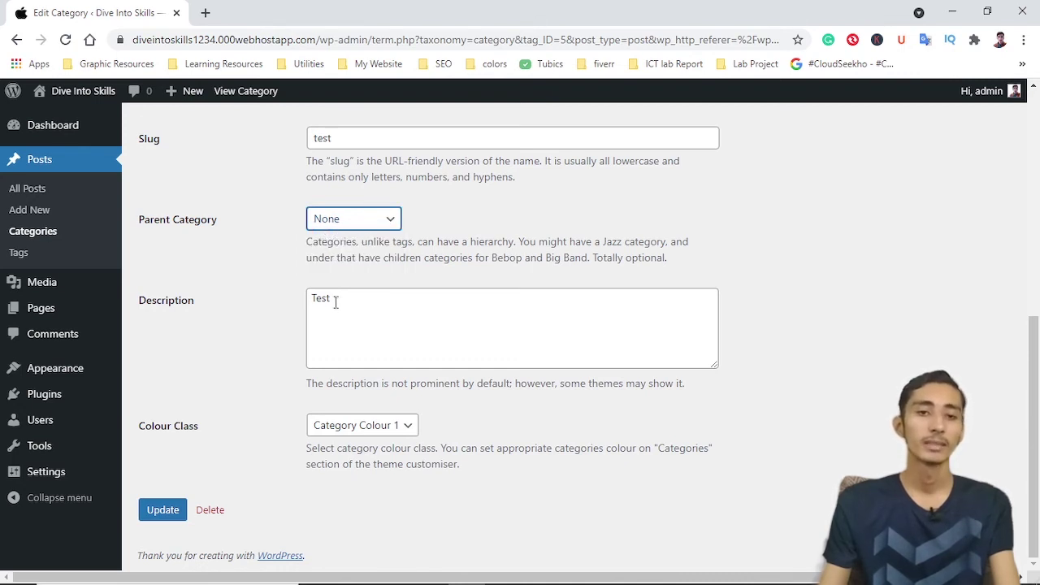
left_click(372, 297)
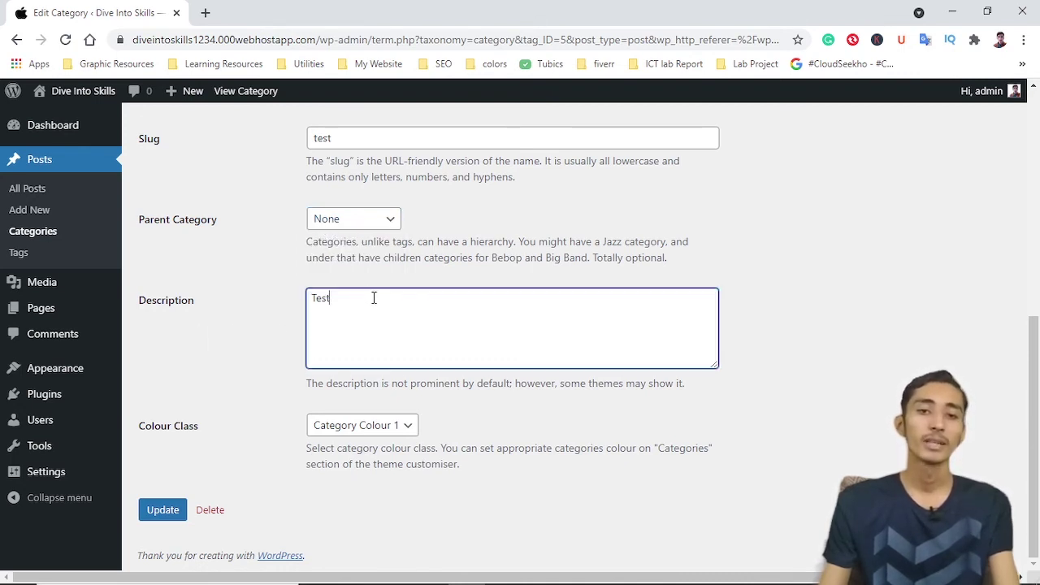
left_click(251, 302)
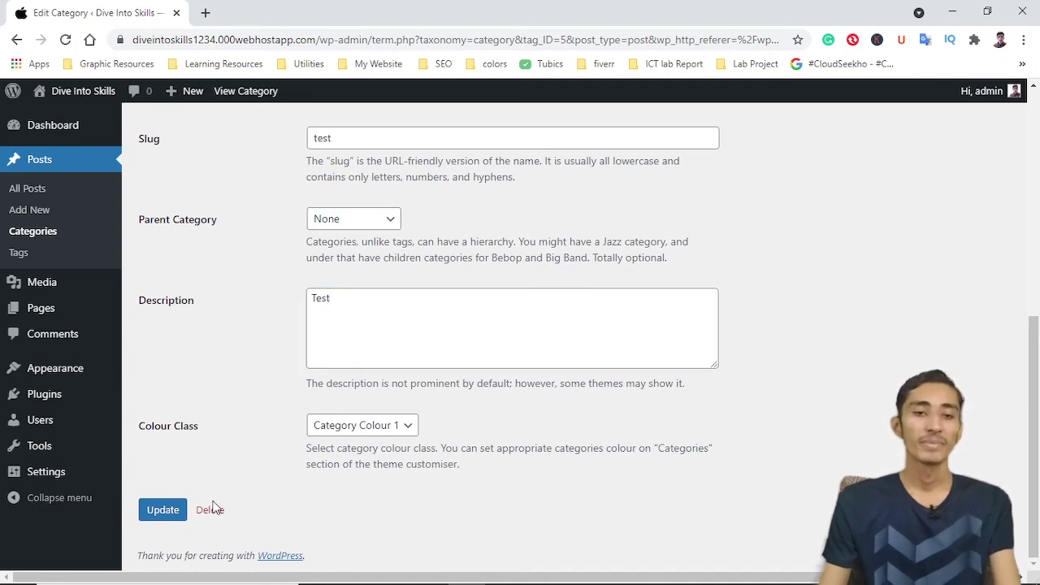
left_click(164, 513)
left_click(164, 514)
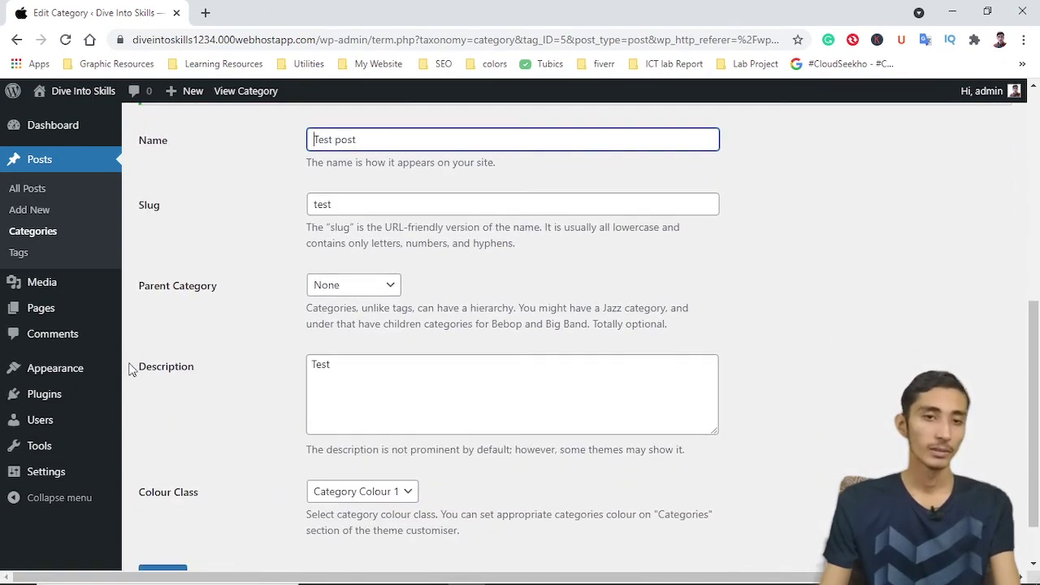
Return to the category list and examine the new-category form, including its description field and colour class options
left_click(55, 235)
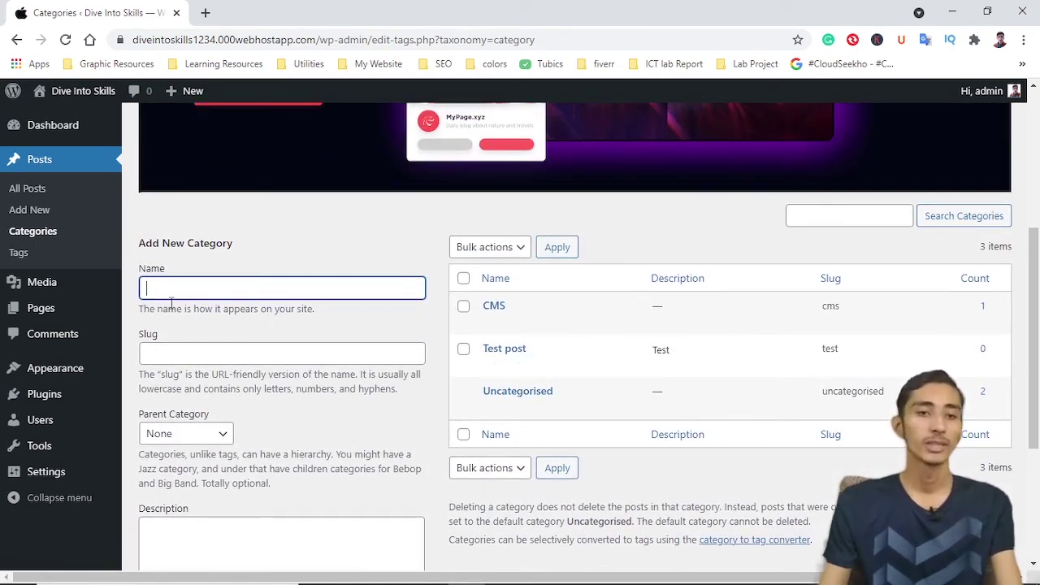
scroll(176, 350, "down", 2)
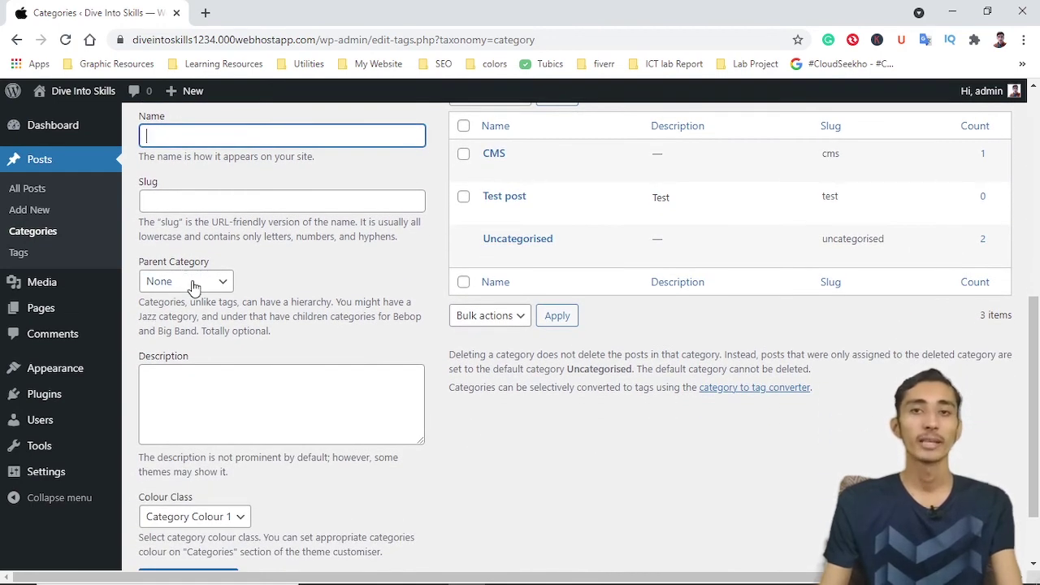
scroll(241, 367, "down", 1)
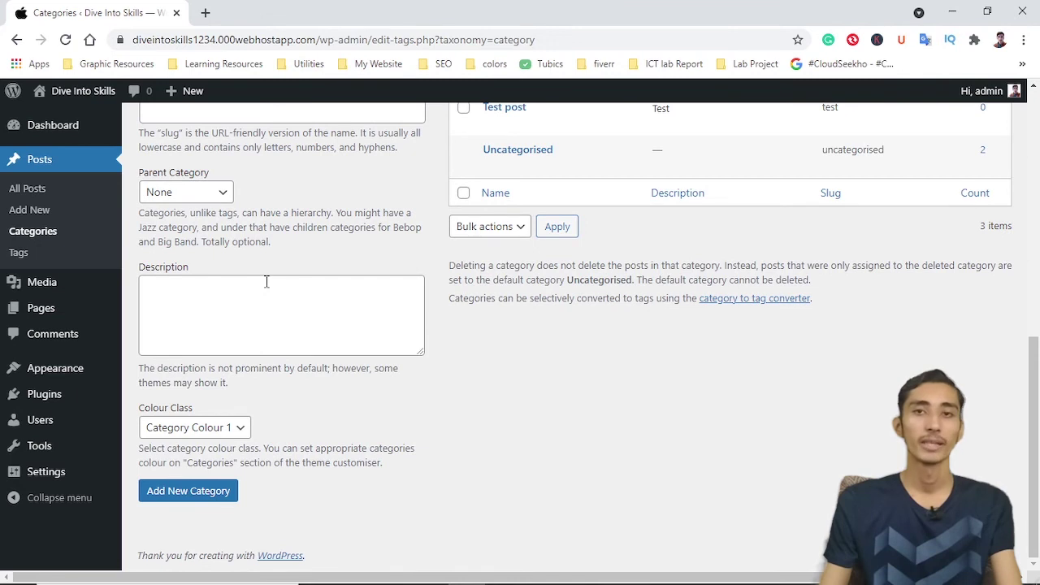
left_click(170, 300)
left_click(243, 431)
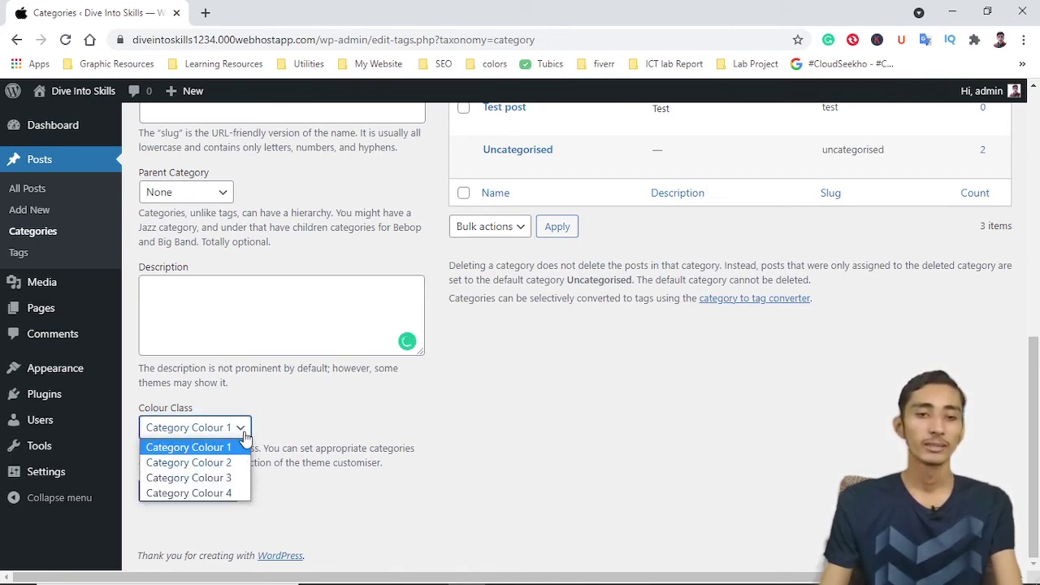
left_click(244, 435)
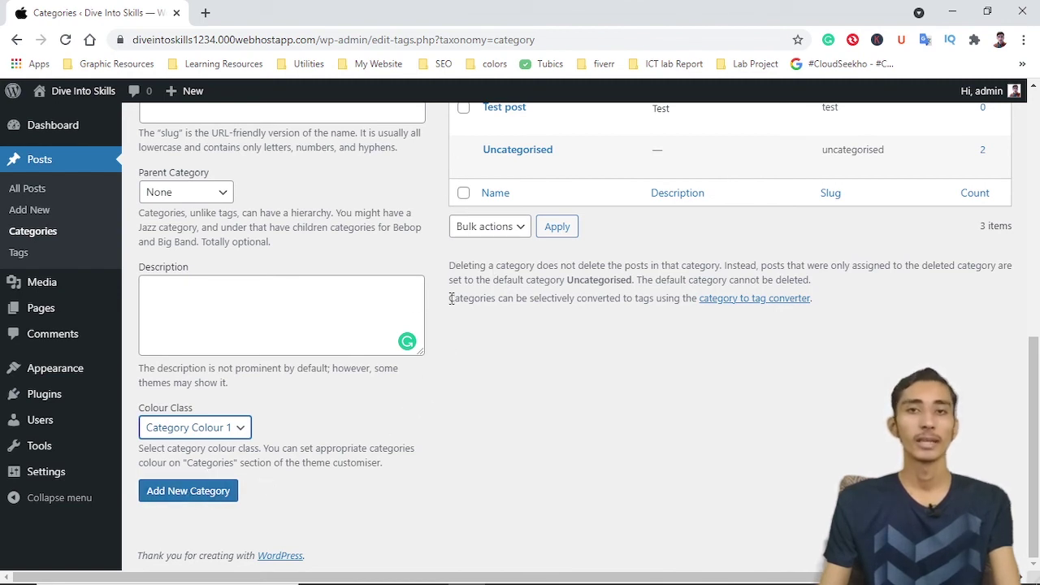
View the post tags page, and check the existing comment and its moderation actions on the comments page
left_click(18, 252)
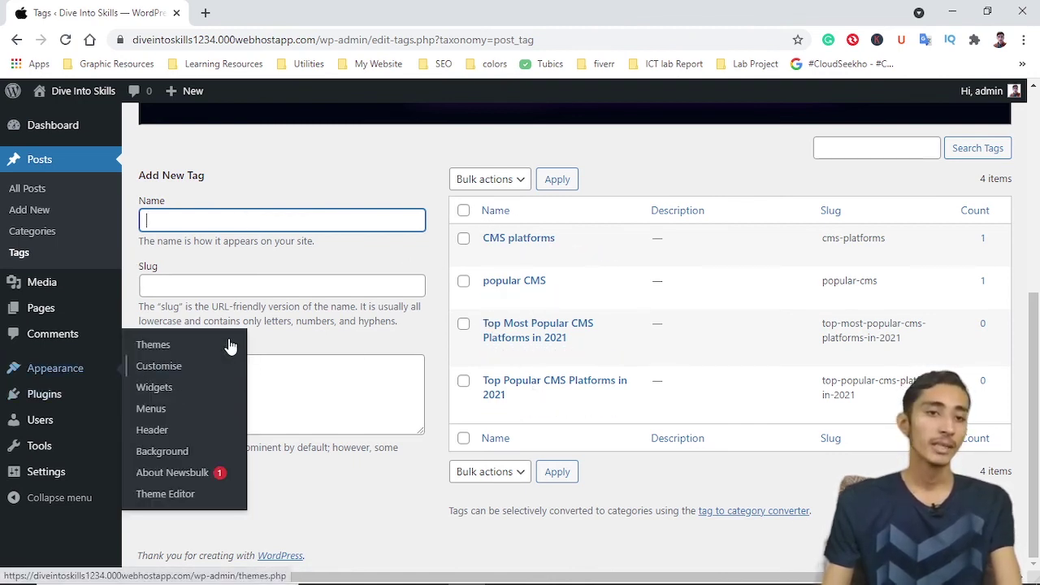
left_click(62, 338)
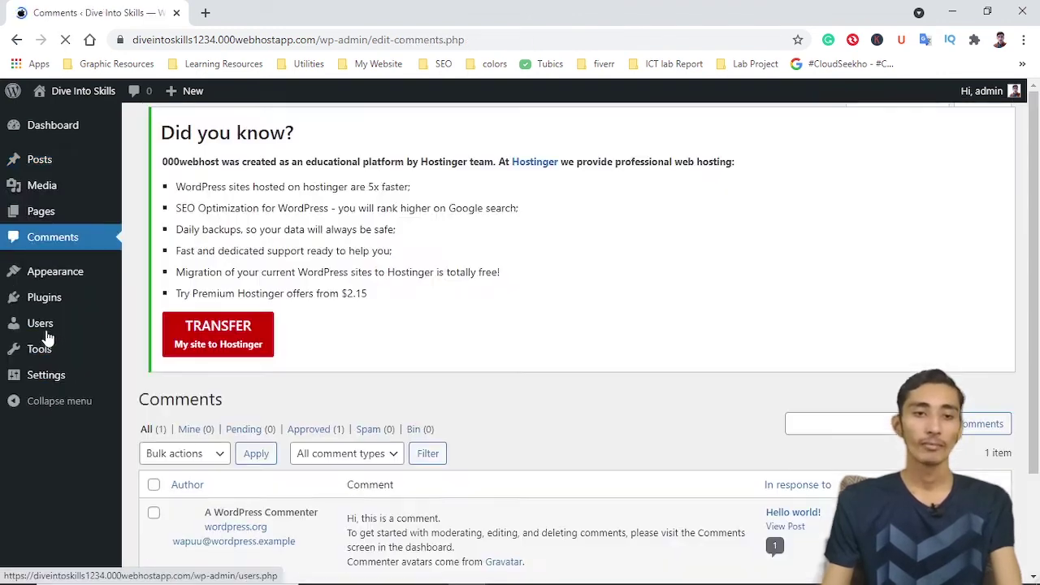
scroll(366, 355, "down", 3)
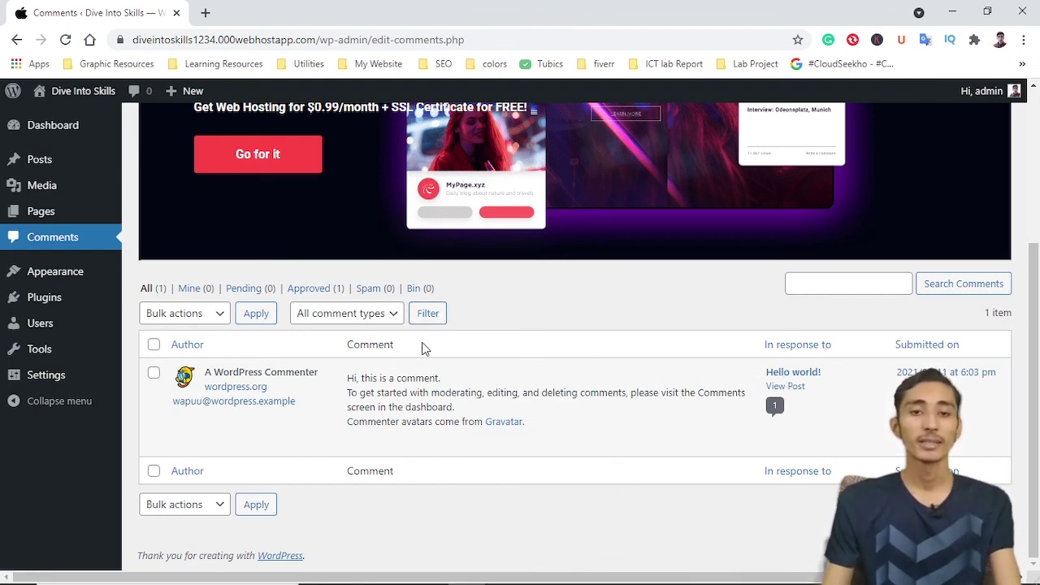
mouse_move(387, 377)
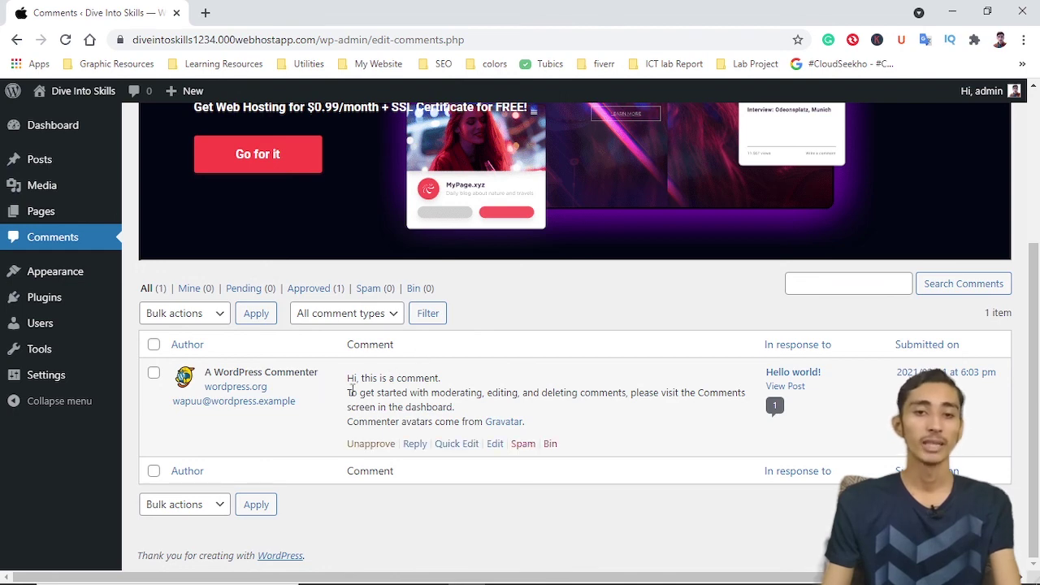